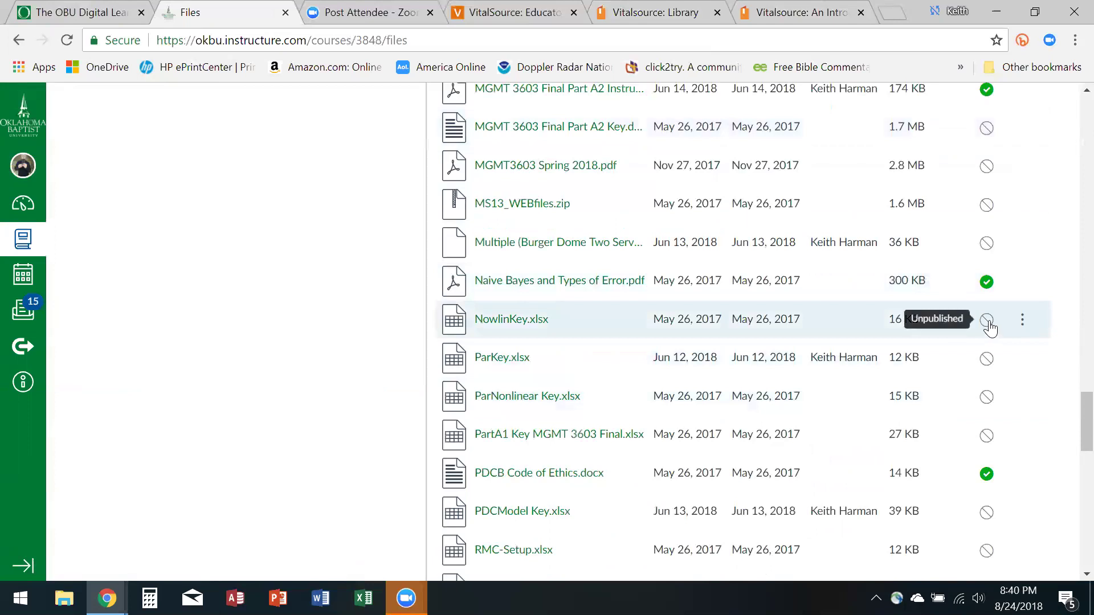
# Publish the NowlinKey.xlsx file in the course files list
pyautogui.click(987, 321)
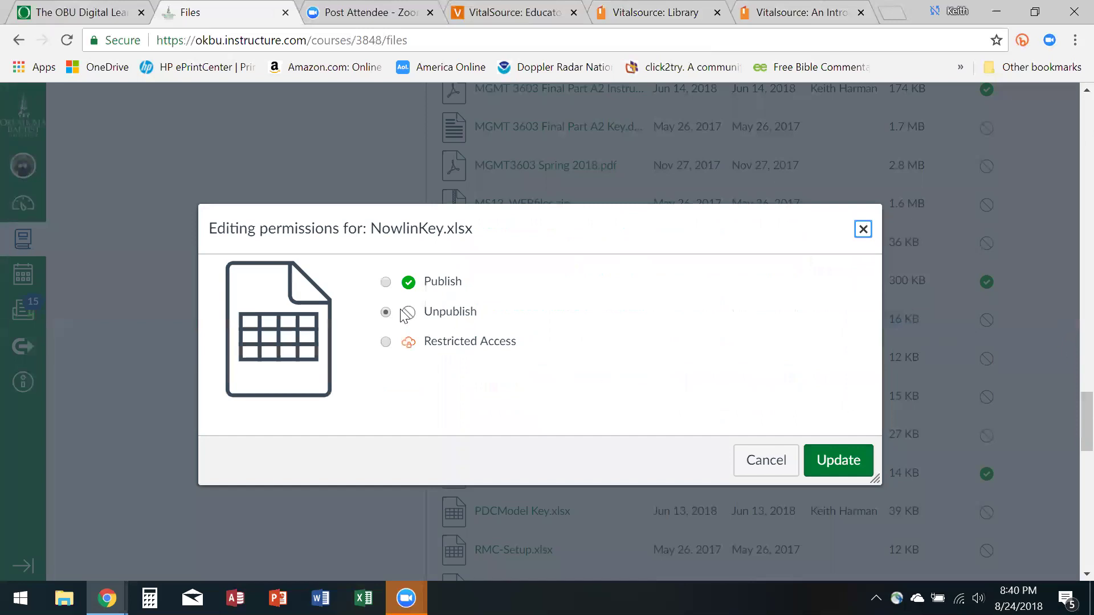
pyautogui.click(386, 282)
pyautogui.click(852, 463)
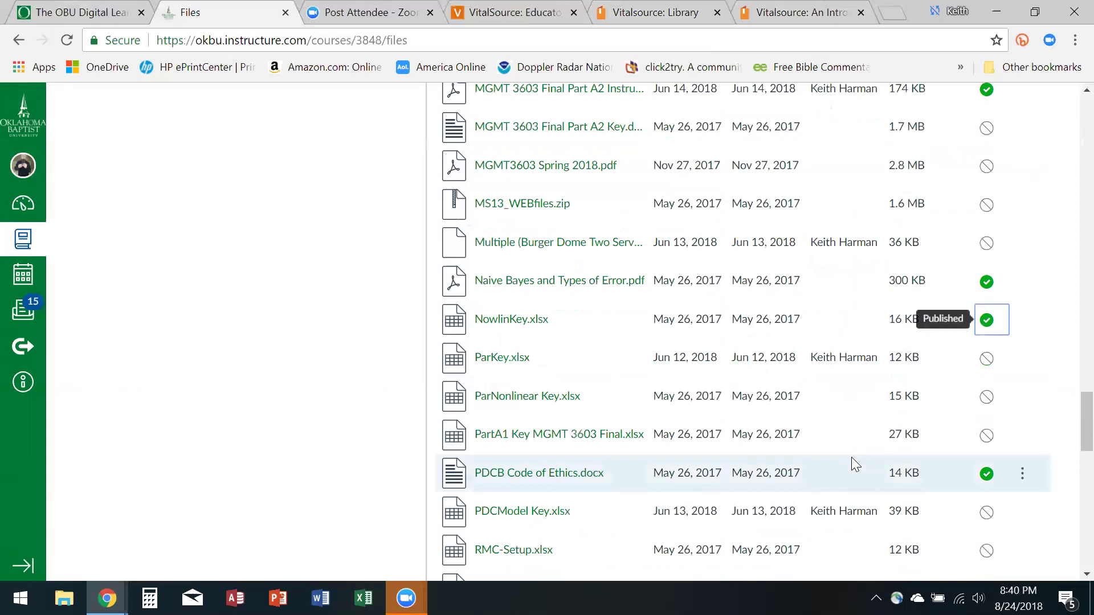
# Preview NowlinKey.xlsx from the course files and download it
pyautogui.click(512, 320)
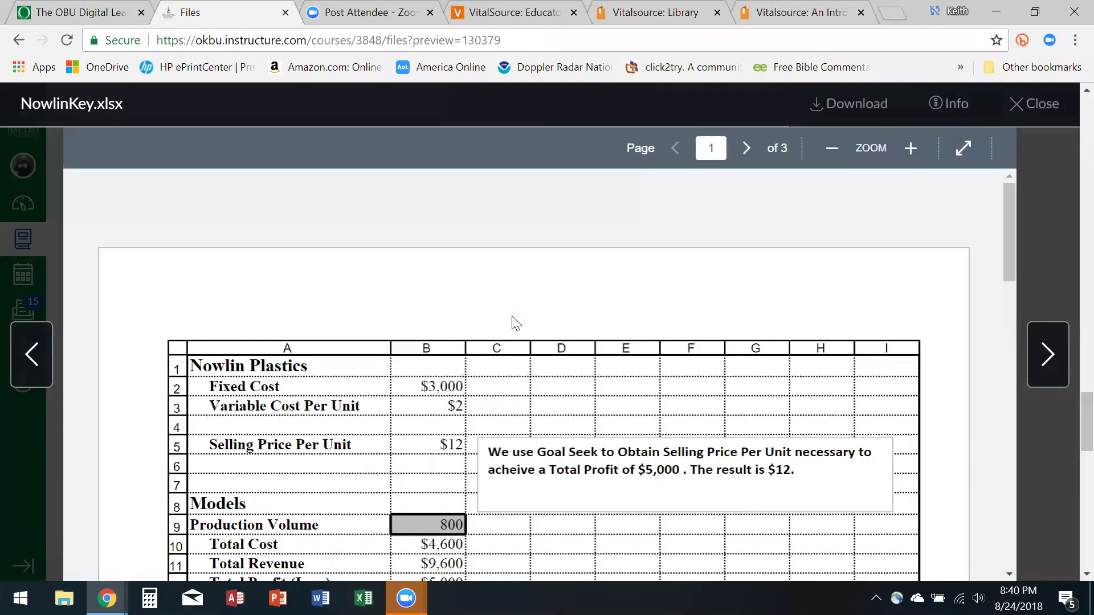
pyautogui.scroll(3, 508, 318)
pyautogui.click(888, 117)
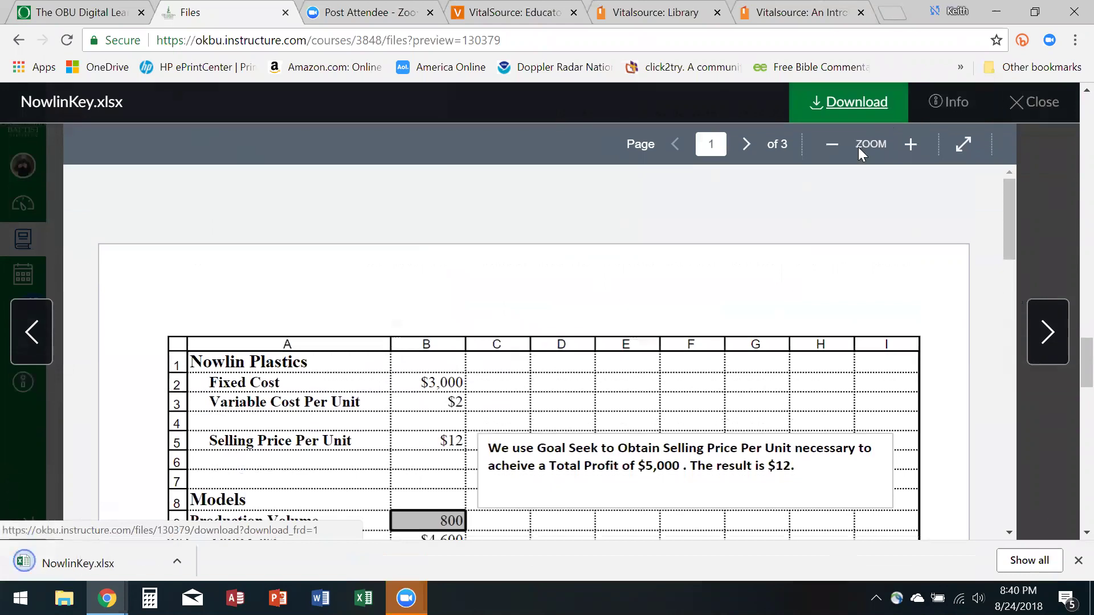
# Show the downloaded NowlinKey file in its folder, move it to the desktop beside Zoom Recordings, and close the Downloads window
pyautogui.click(176, 555)
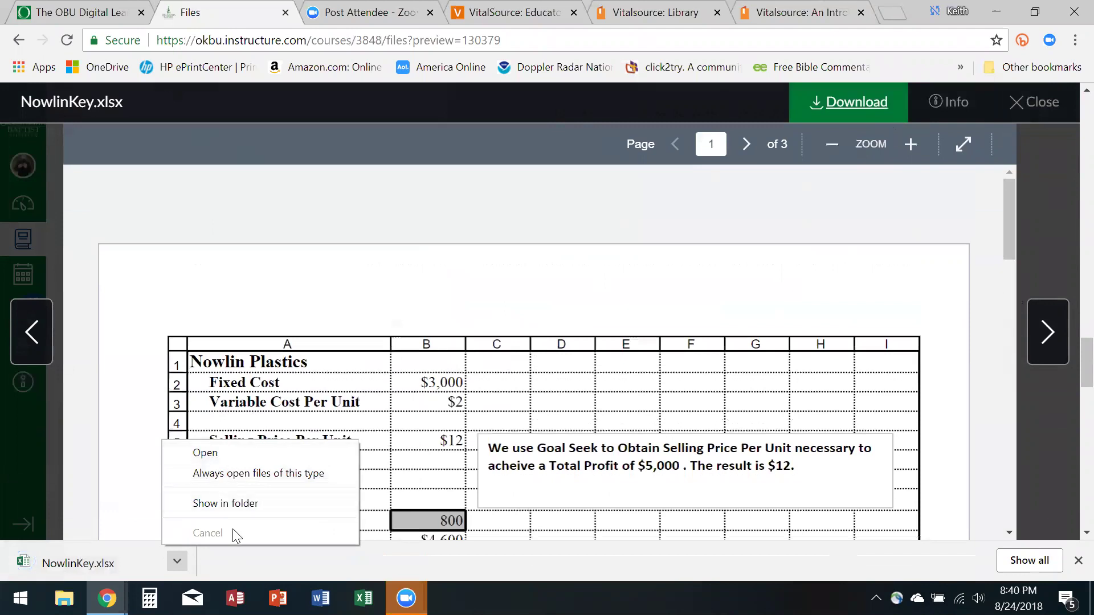
pyautogui.click(242, 504)
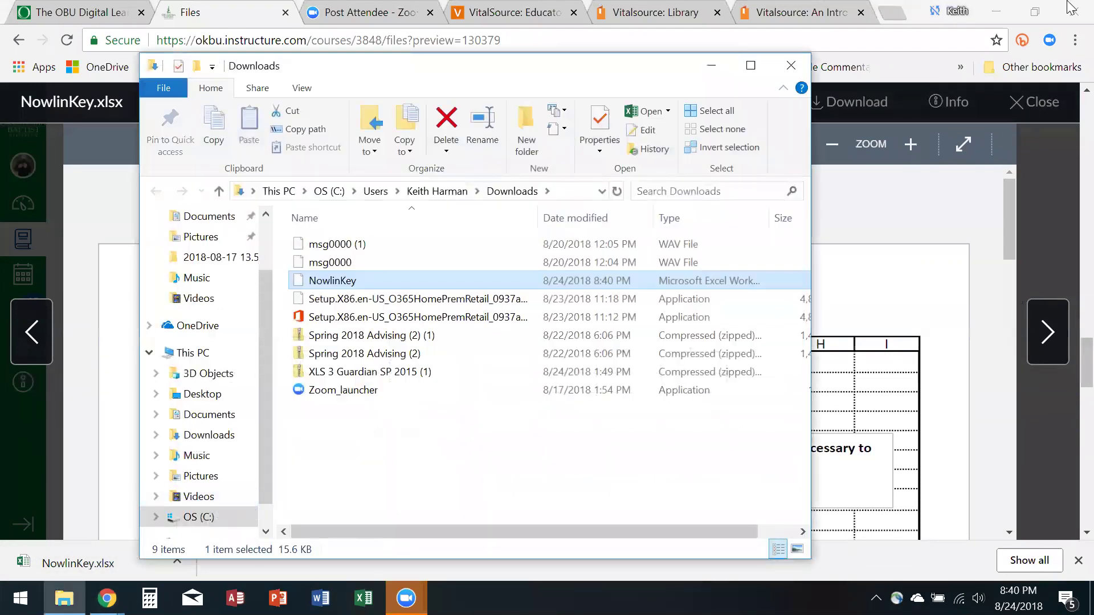
pyautogui.click(994, 14)
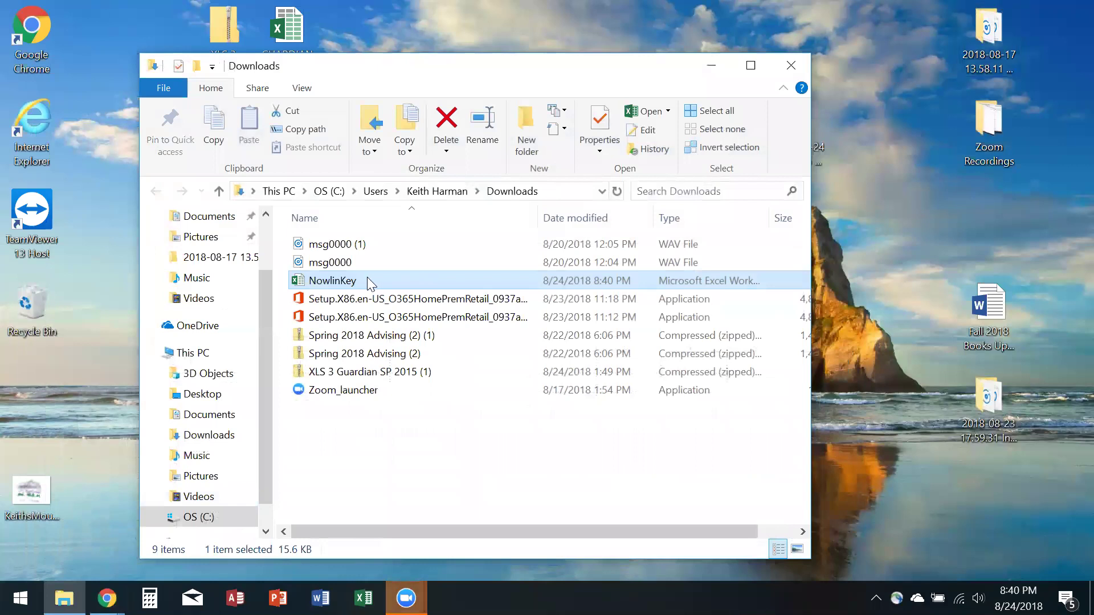
pyautogui.moveTo(395, 276); pyautogui.dragTo(929, 226)
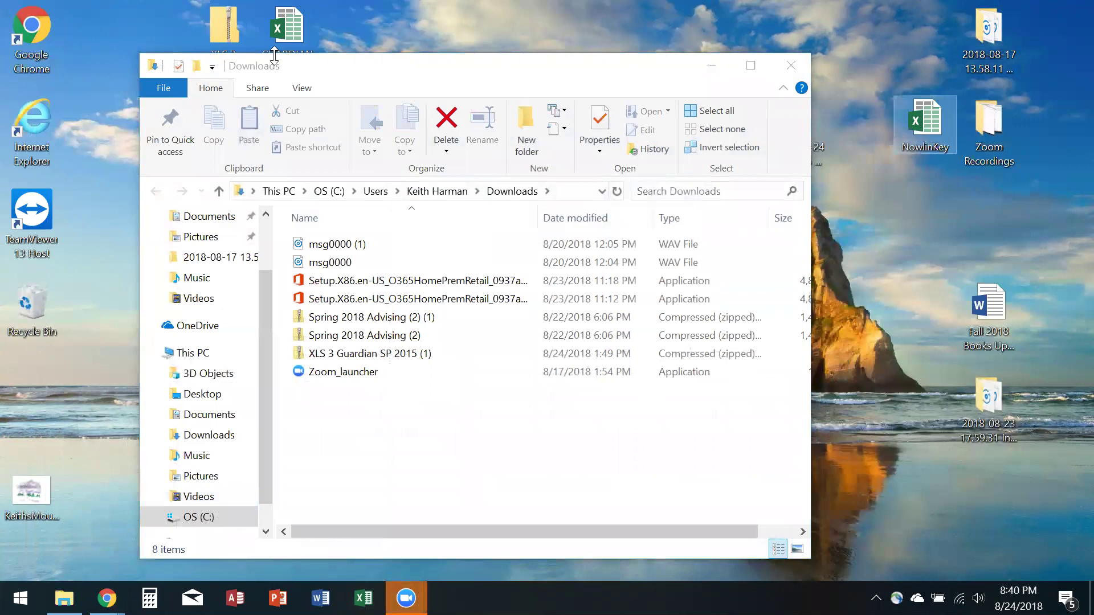
pyautogui.moveTo(274, 55); pyautogui.dragTo(570, 113)
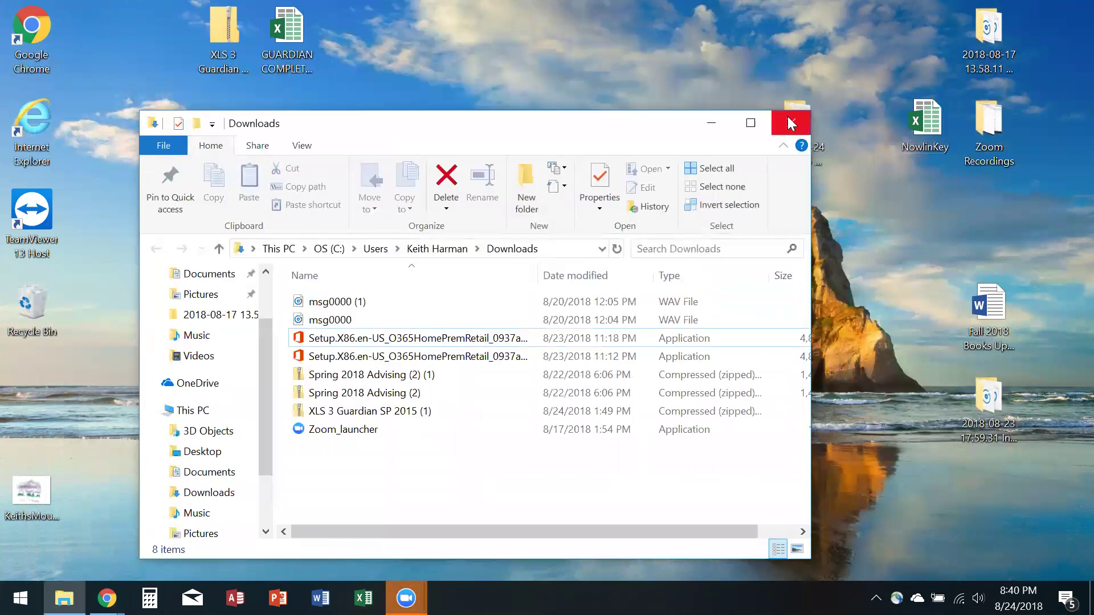
pyautogui.click(789, 121)
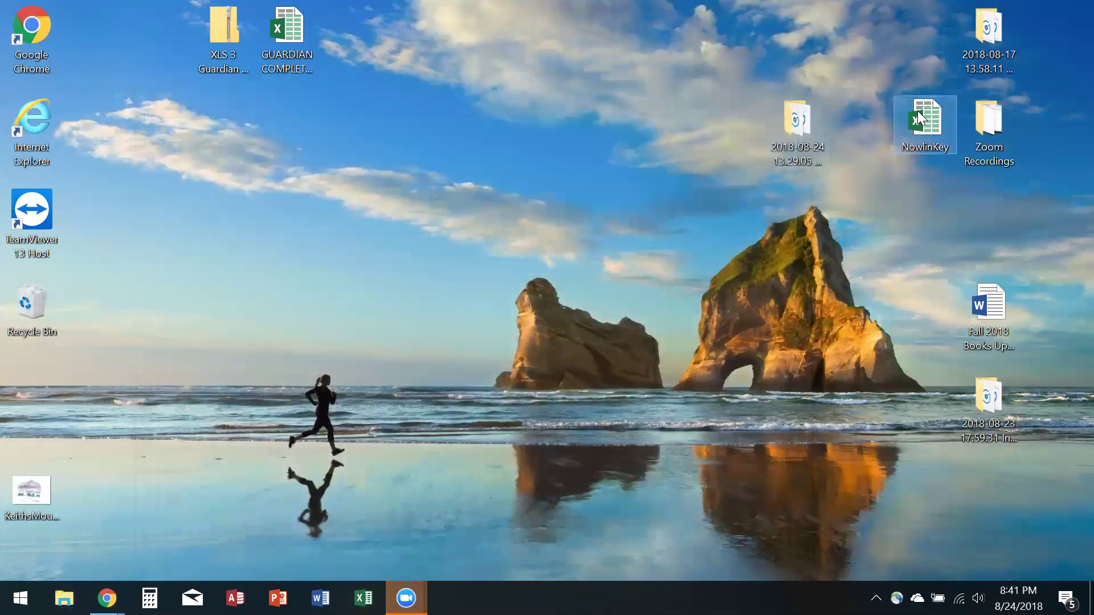
# Open the NowlinKey workbook from the desktop in Excel and enable editing
pyautogui.rightClick(927, 121)
pyautogui.click(928, 121)
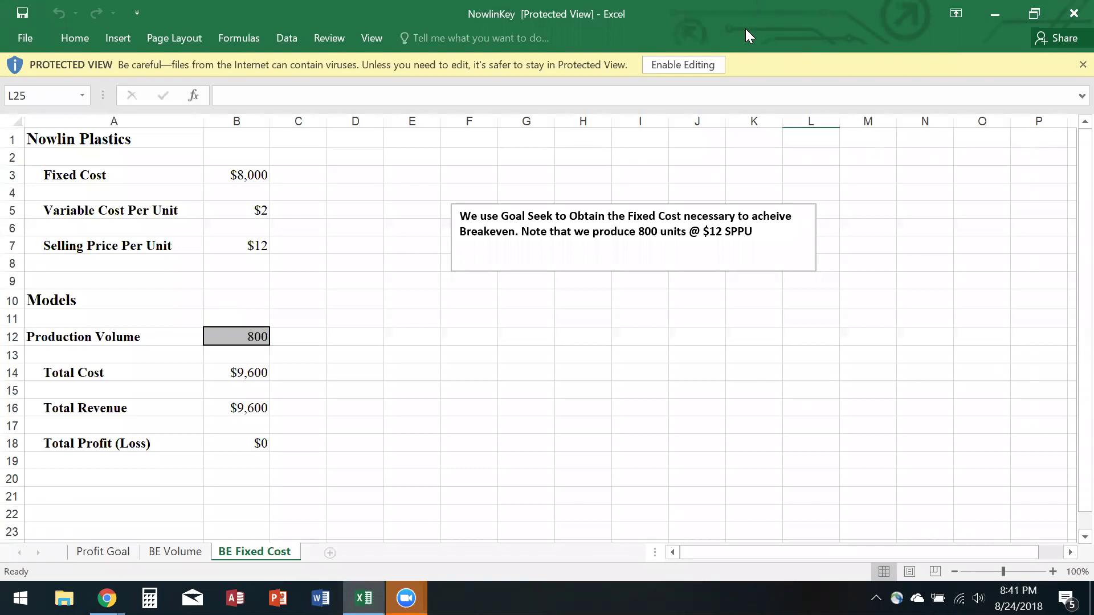
pyautogui.click(687, 65)
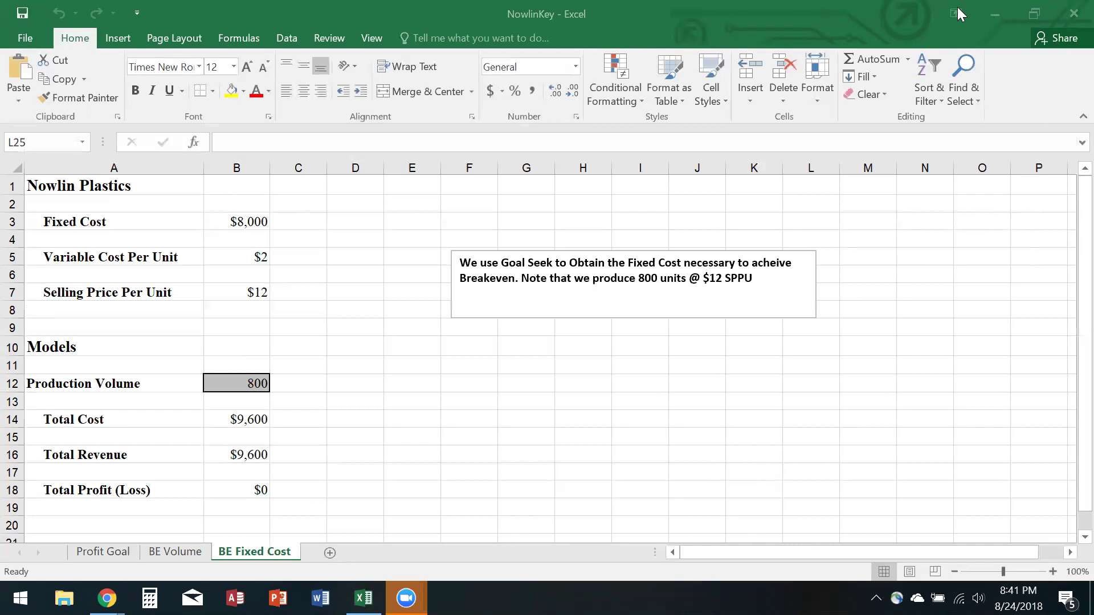
# Switch to the VitalSource management science textbook in Chrome and page to page 14, where section 1.4 starts
pyautogui.click(994, 14)
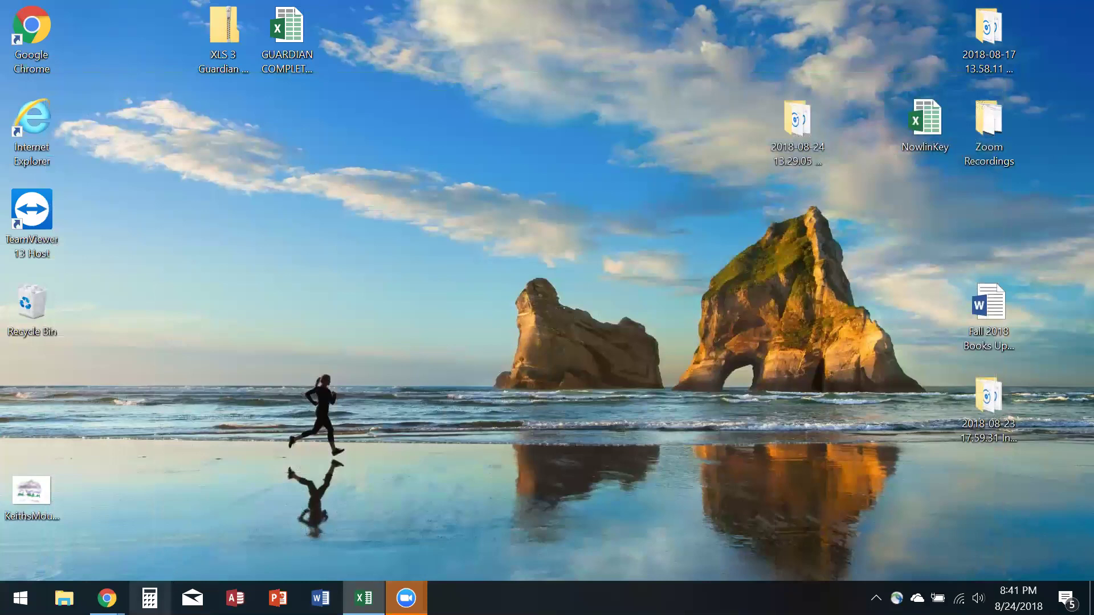
pyautogui.moveTo(107, 598)
pyautogui.moveTo(267, 511)
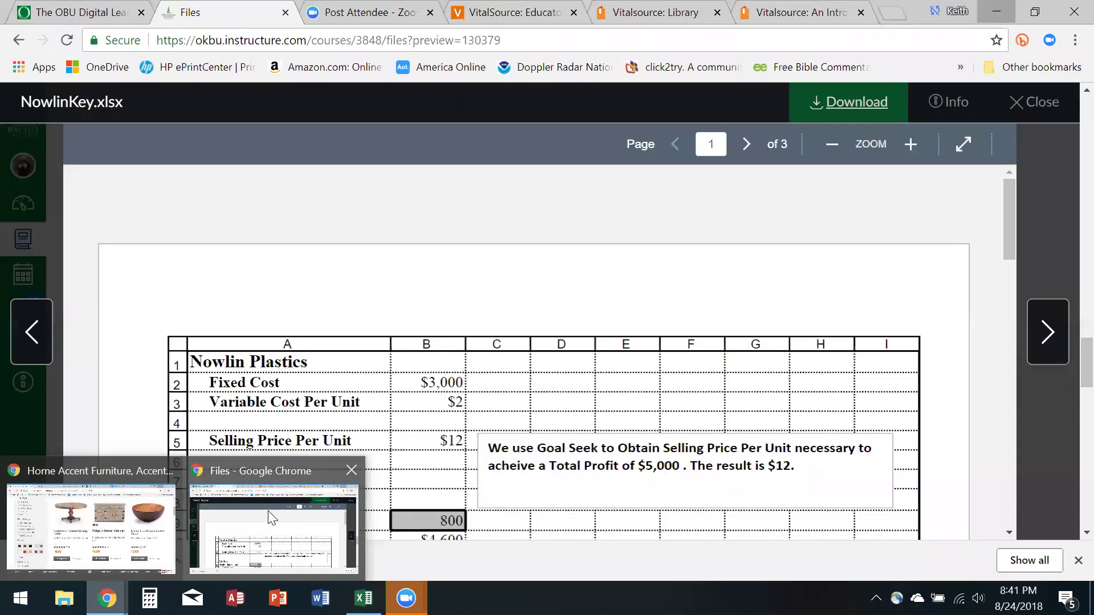
pyautogui.click(230, 505)
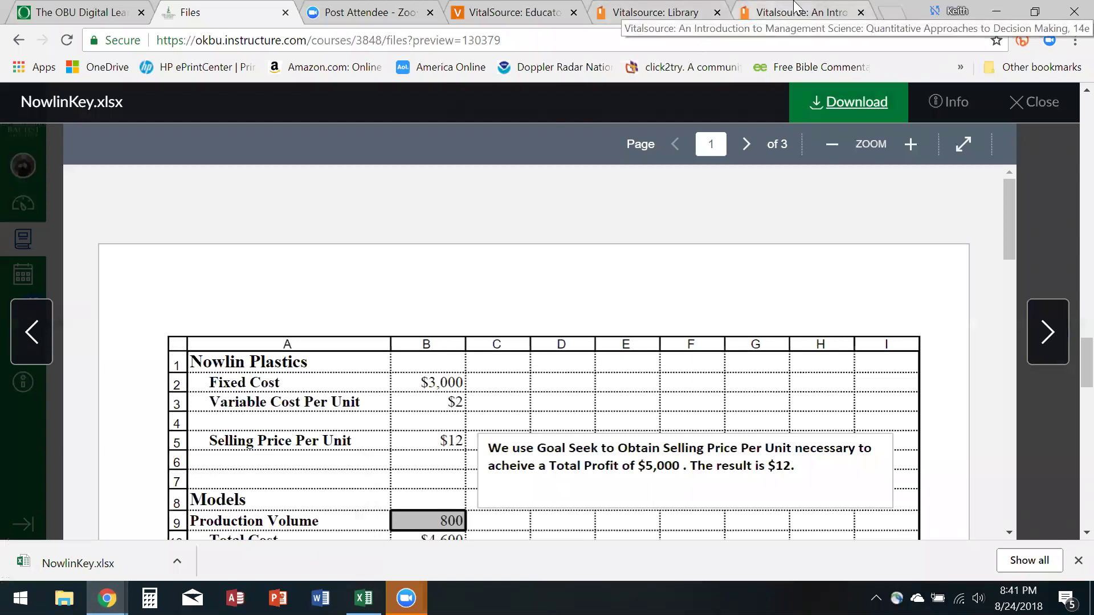
pyautogui.click(764, 8)
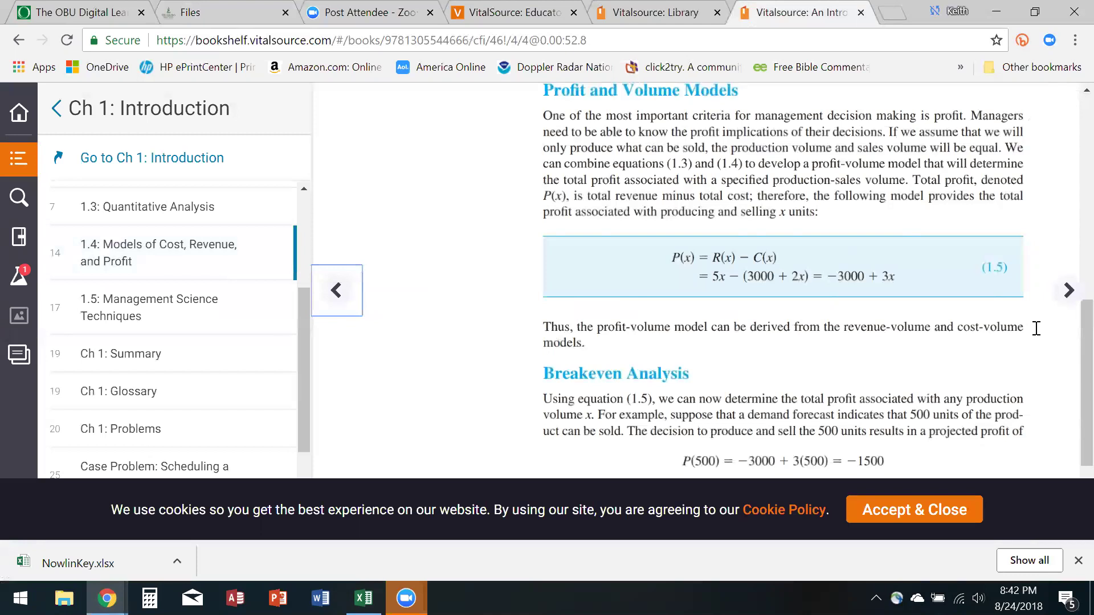
pyautogui.scroll(-1, 1036, 328)
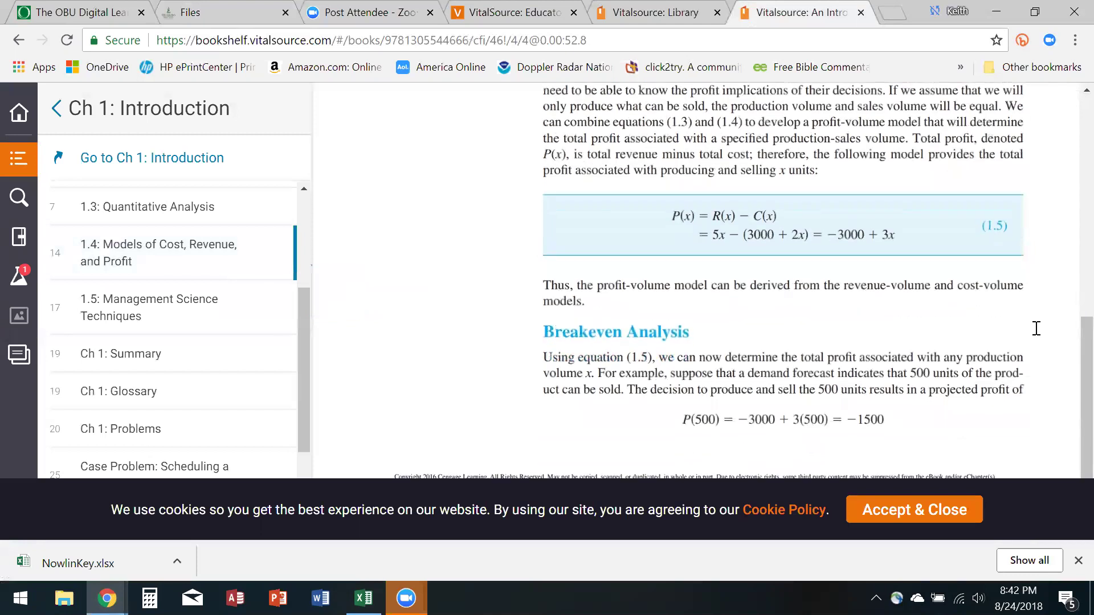
pyautogui.click(1066, 292)
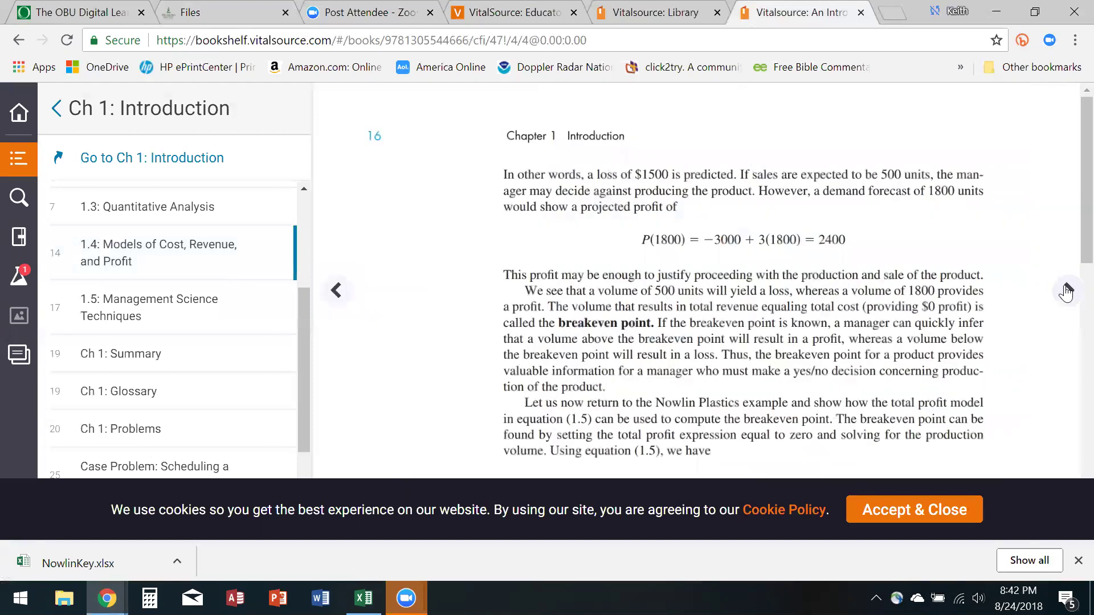
pyautogui.click(1067, 292)
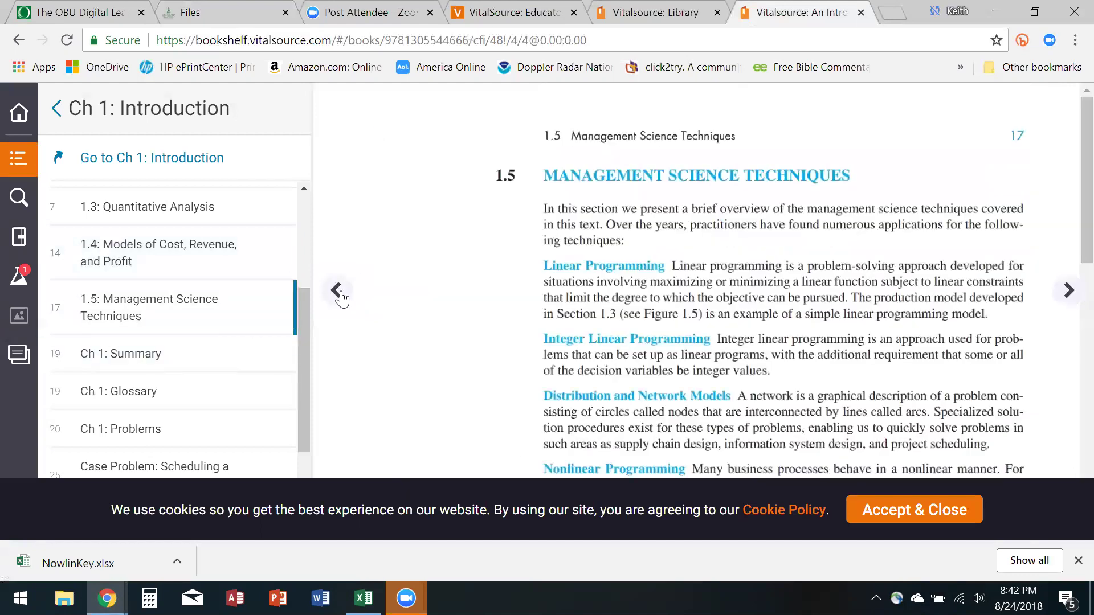
pyautogui.click(337, 290)
pyautogui.click(337, 291)
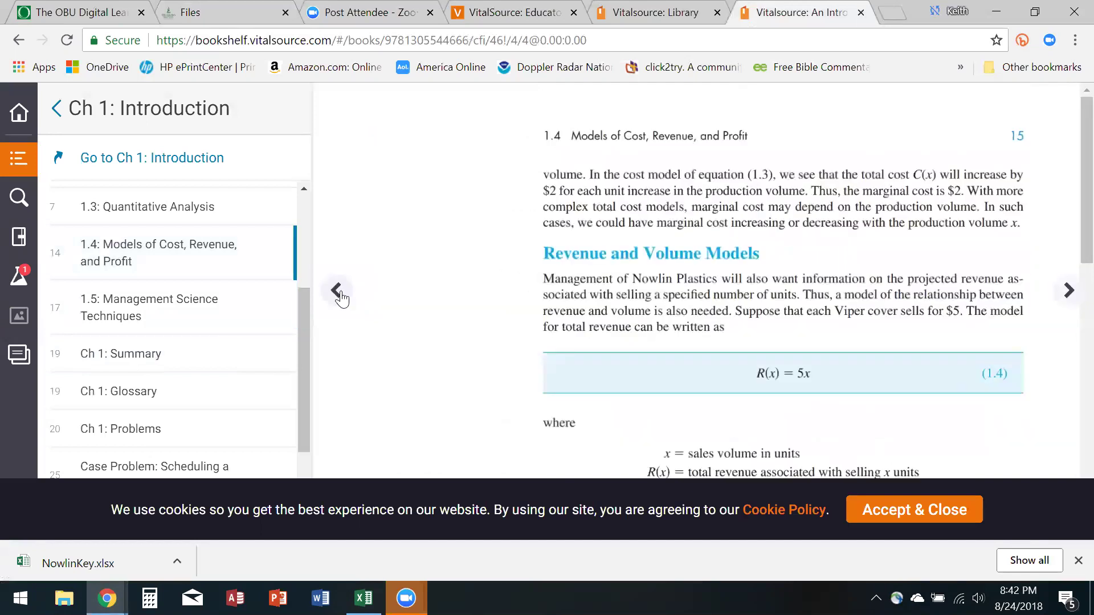
pyautogui.click(333, 297)
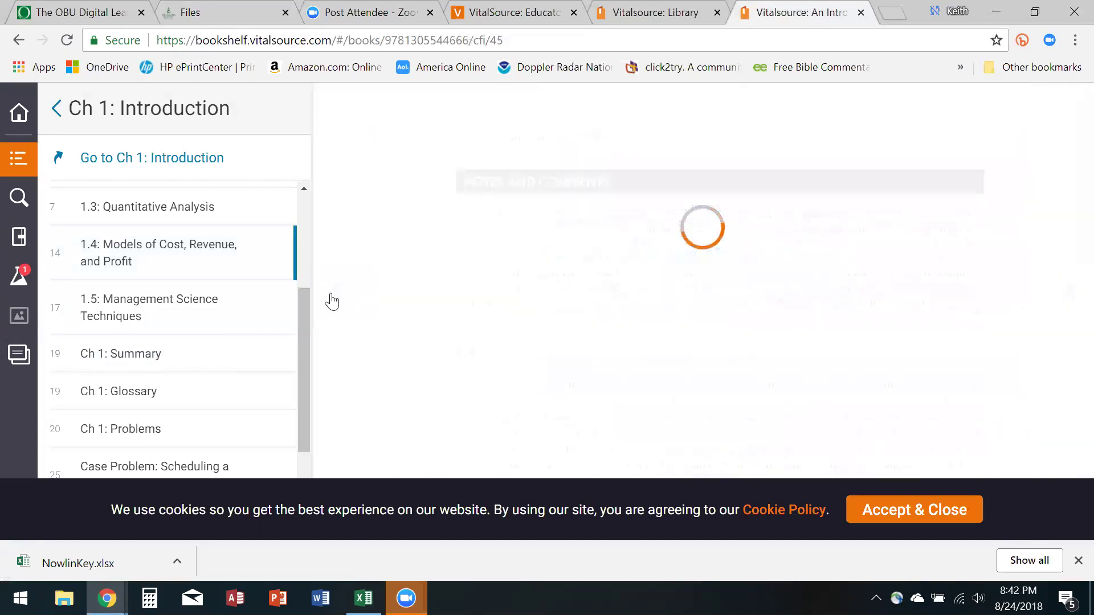
# Examine the Cost and Volume Models text on page 14, including the Nowlin Plastics example and its cost equation
pyautogui.scroll(-2, 423, 291)
pyautogui.scroll(-5, 424, 290)
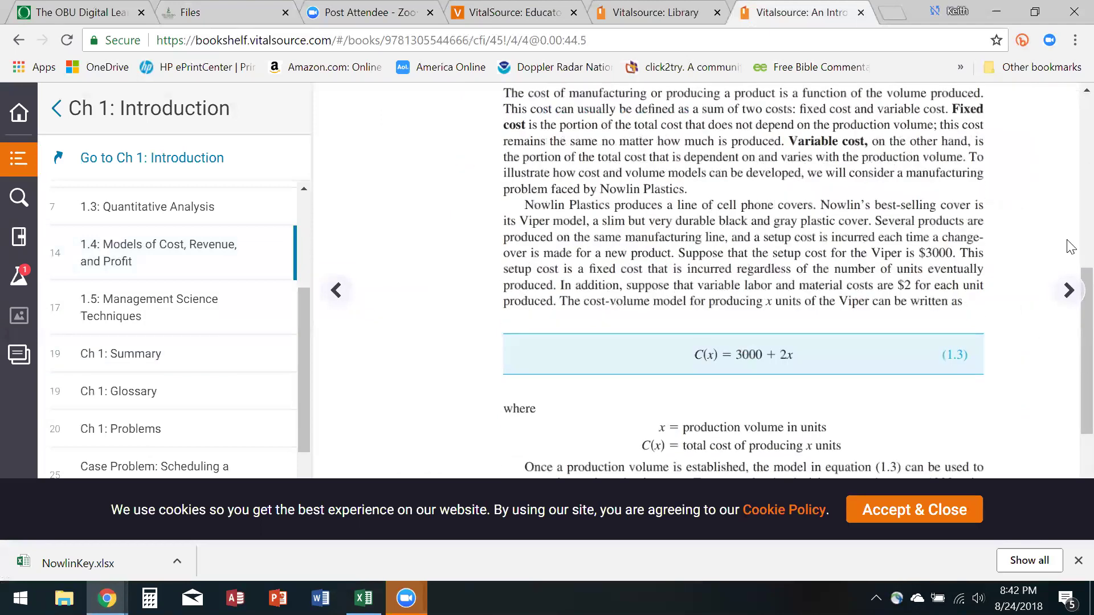
pyautogui.scroll(2, 1071, 246)
pyautogui.scroll(-2, 1070, 246)
pyautogui.scroll(3, 1070, 246)
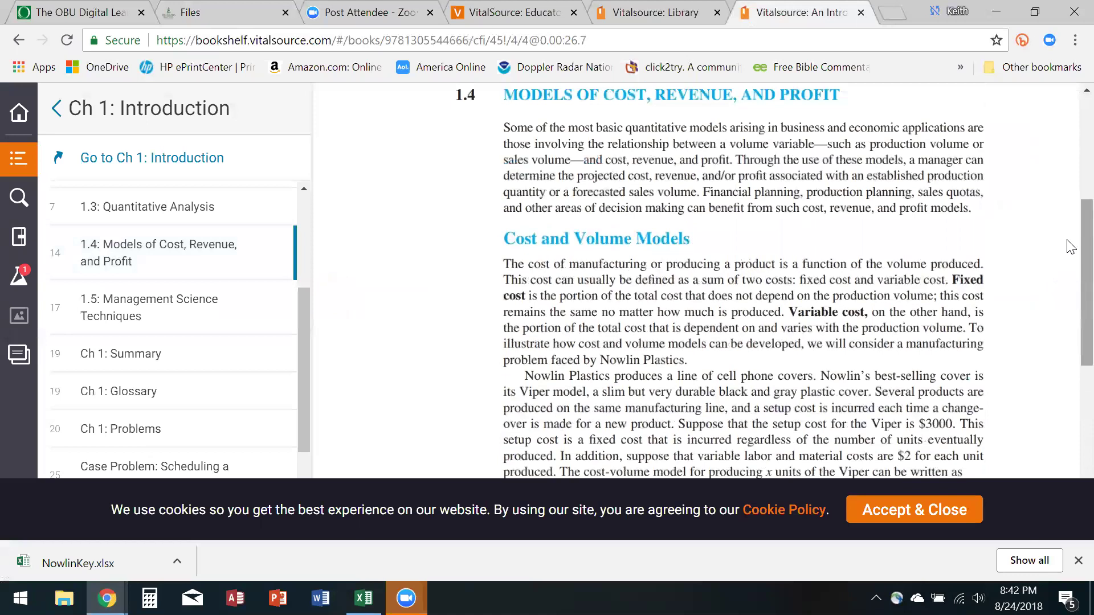
pyautogui.scroll(-2, 1071, 246)
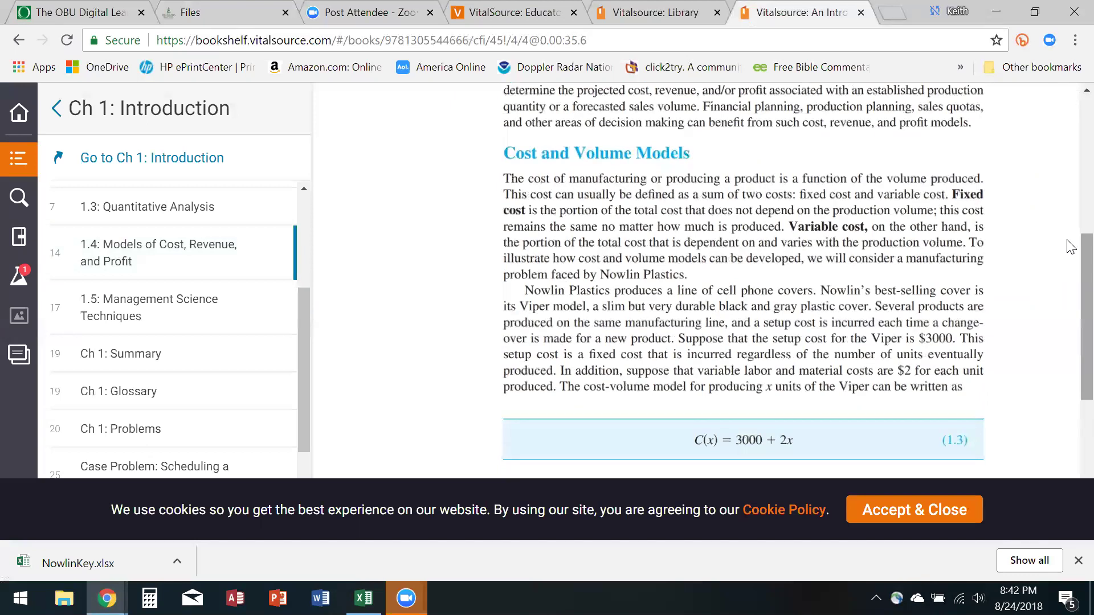
pyautogui.moveTo(1064, 302)
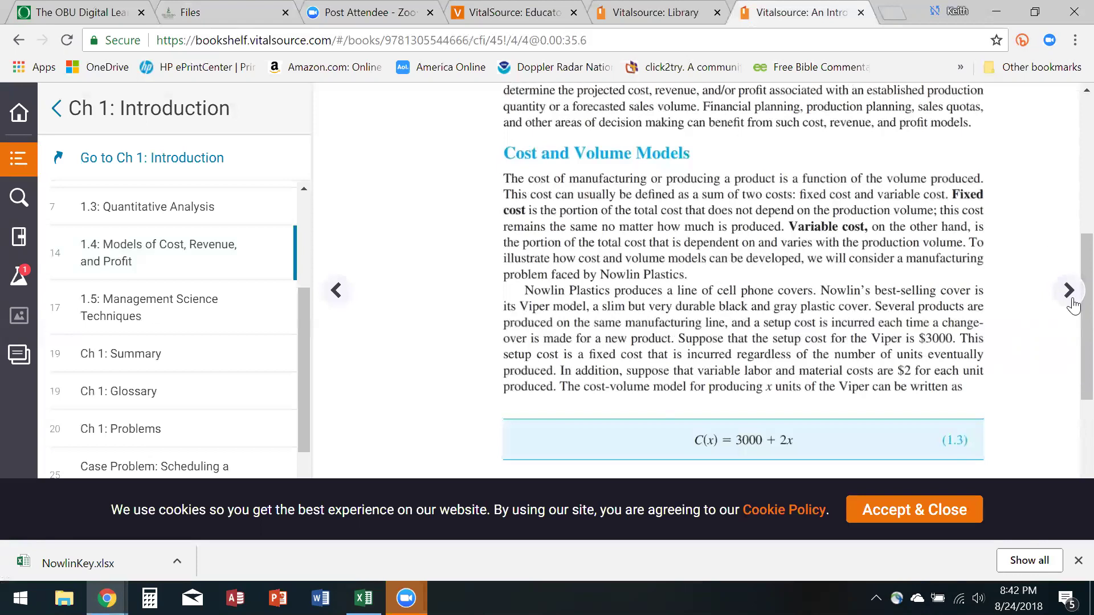
pyautogui.scroll(6, 1070, 228)
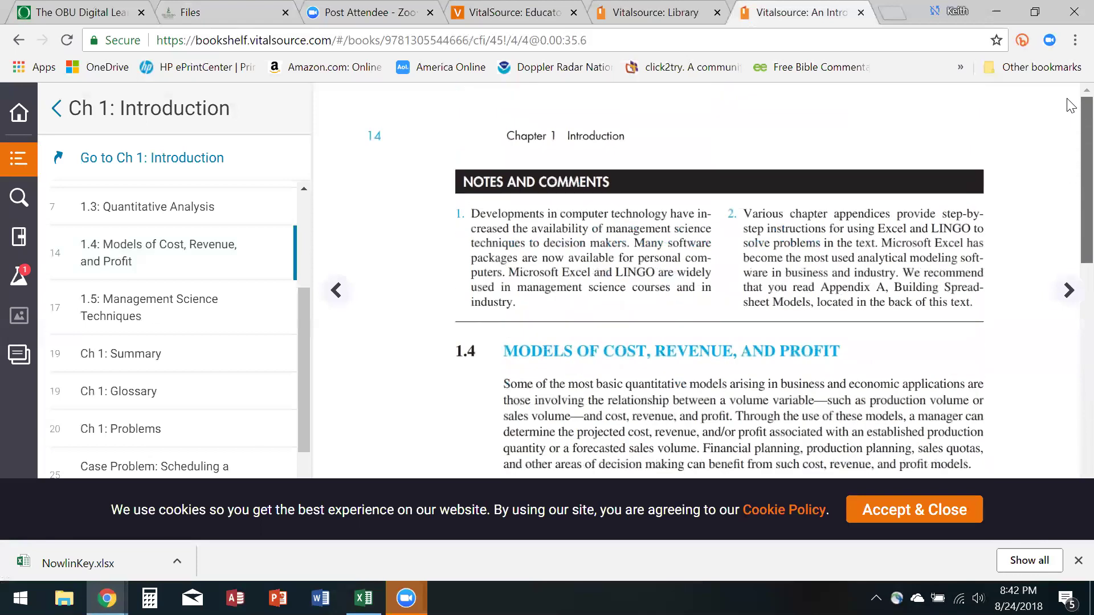
pyautogui.scroll(-6, 1070, 104)
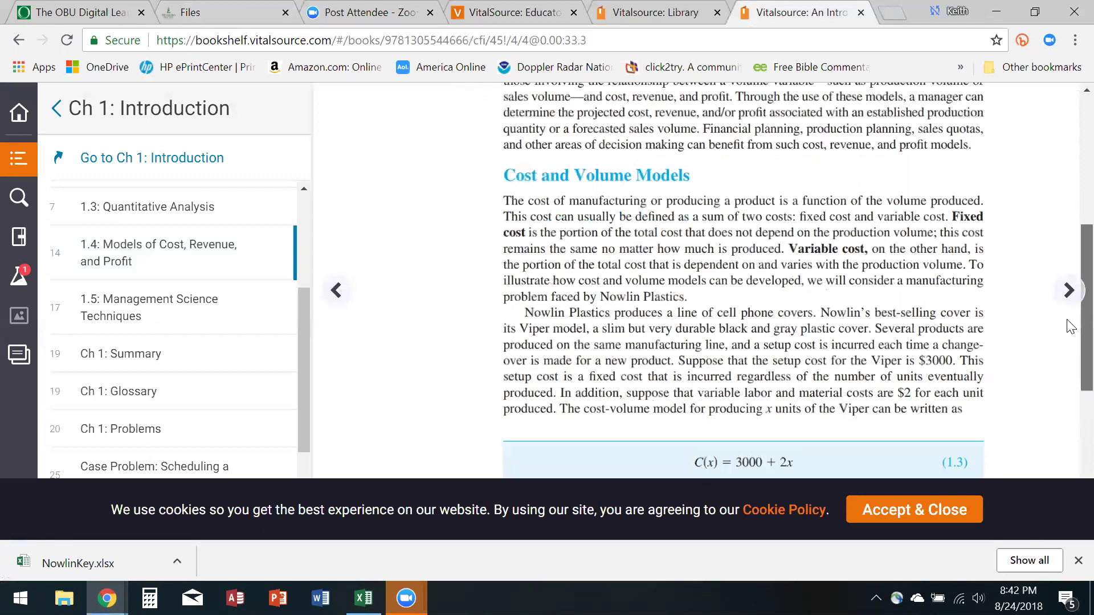
pyautogui.scroll(-2, 1071, 324)
pyautogui.scroll(2, 1071, 323)
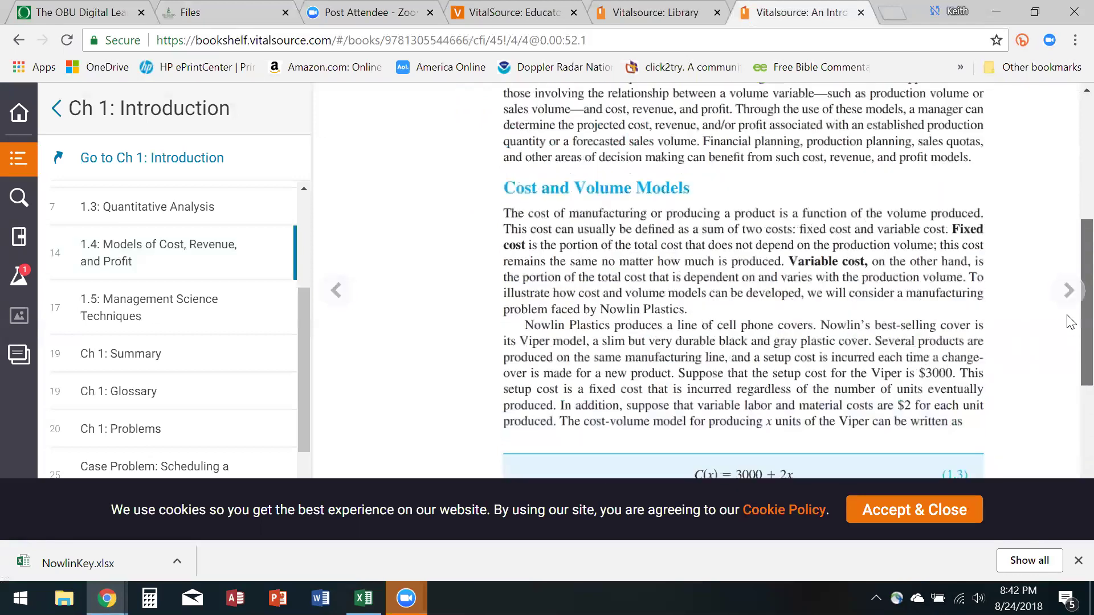
pyautogui.scroll(2, 1071, 321)
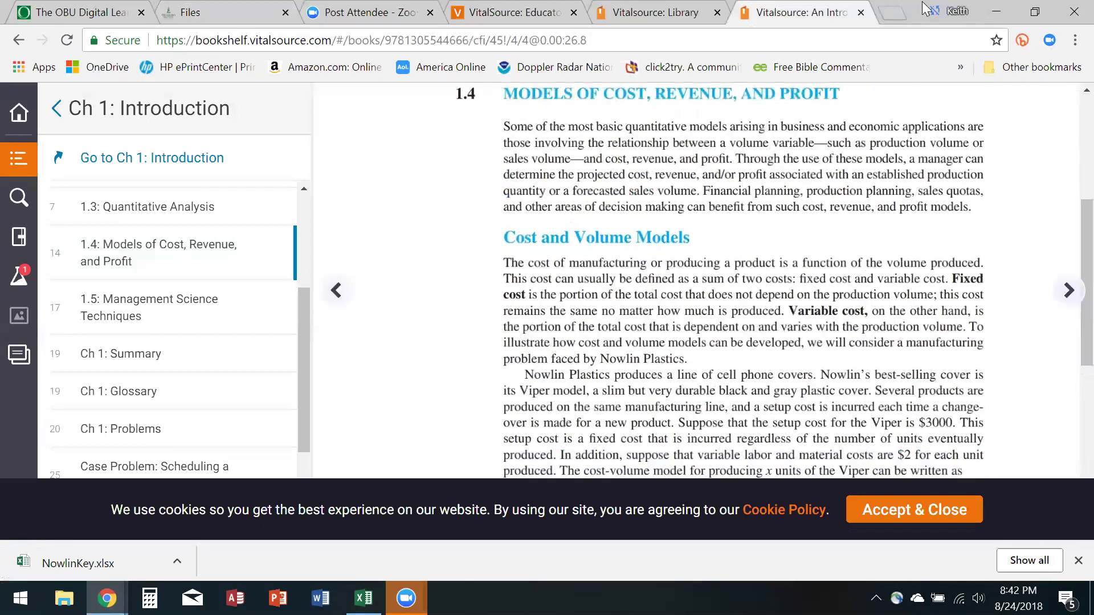
# Minimize the textbook browser window and switch to the NowlinKey workbook in Excel
pyautogui.click(992, 15)
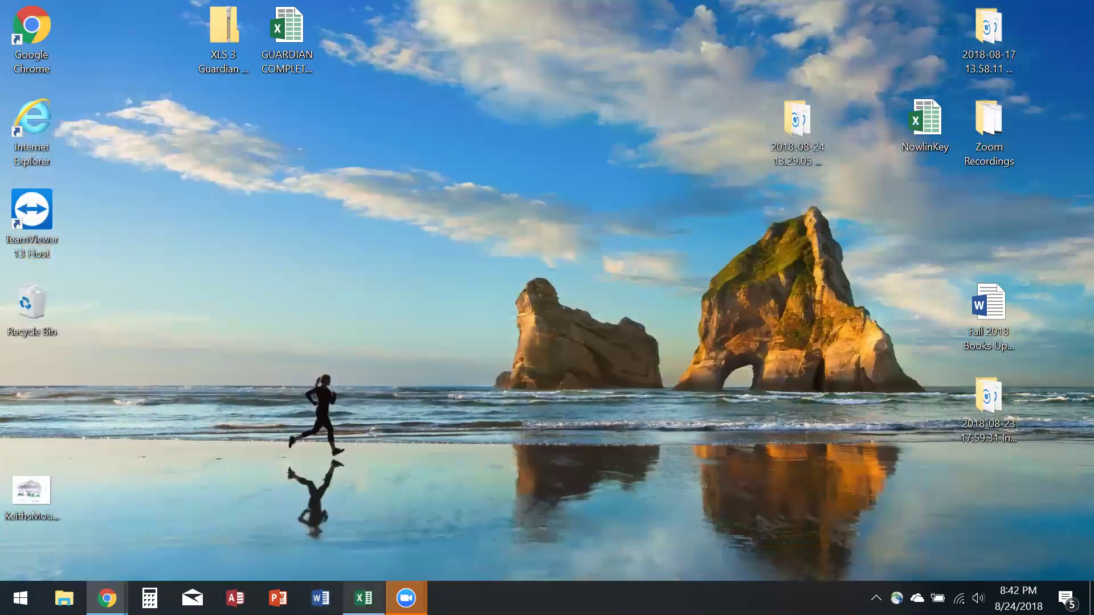
pyautogui.click(363, 598)
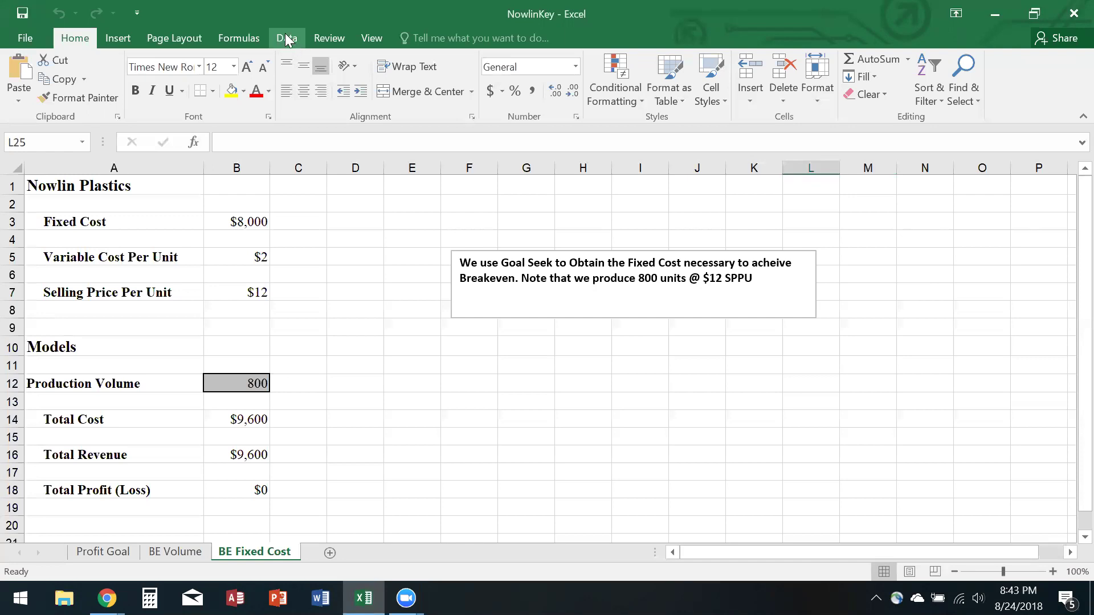
# Open Goal Seek on the BE Fixed Cost sheet to view its fields, and cancel it without entering a goal
pyautogui.click(286, 34)
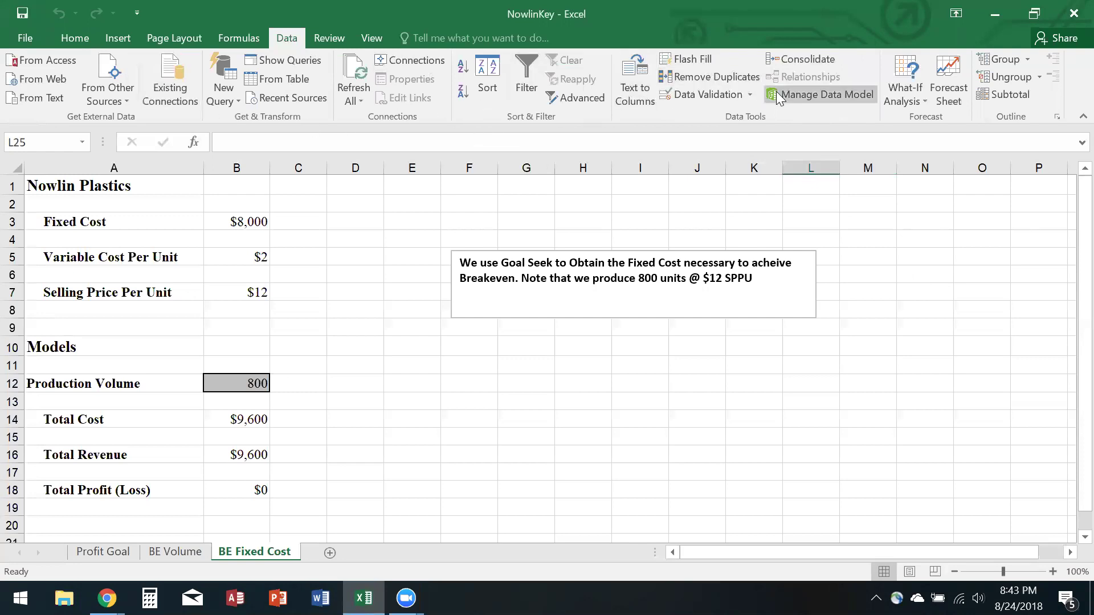
pyautogui.click(924, 101)
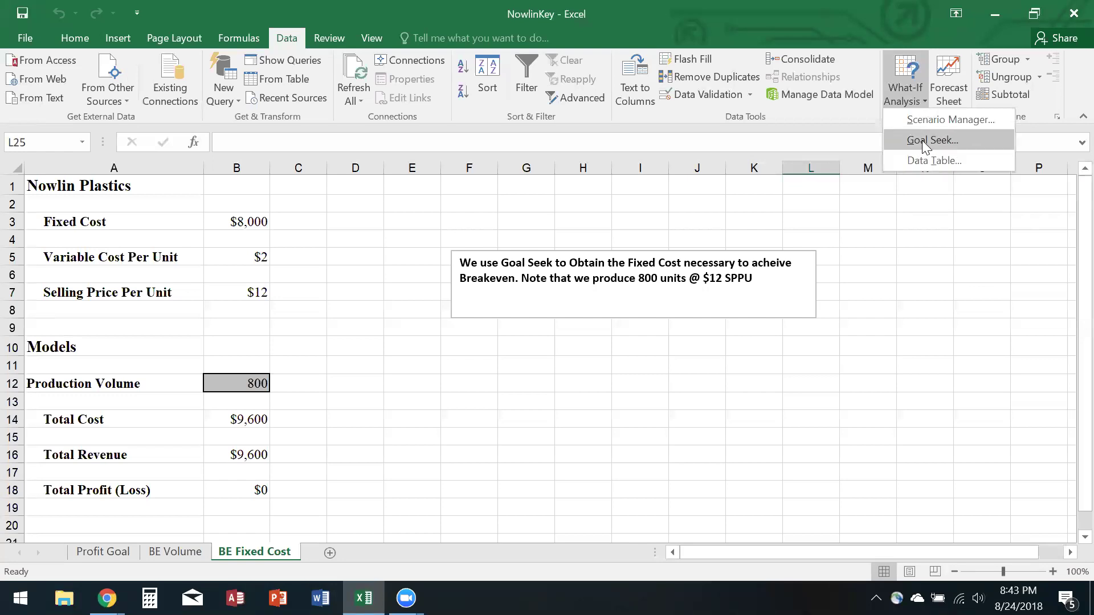
pyautogui.click(921, 140)
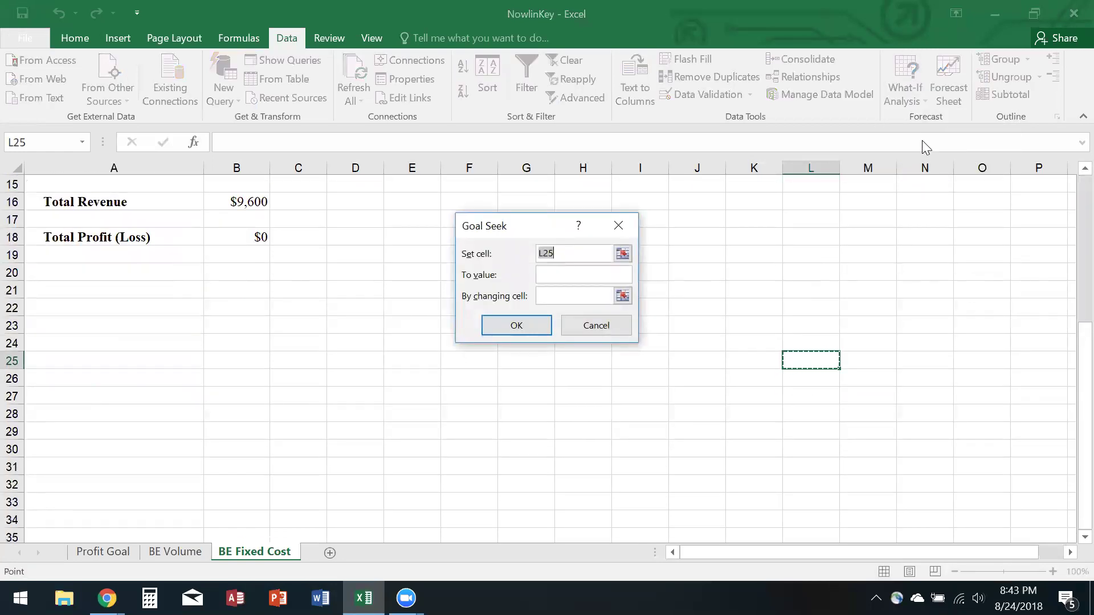
pyautogui.scroll(3, 922, 140)
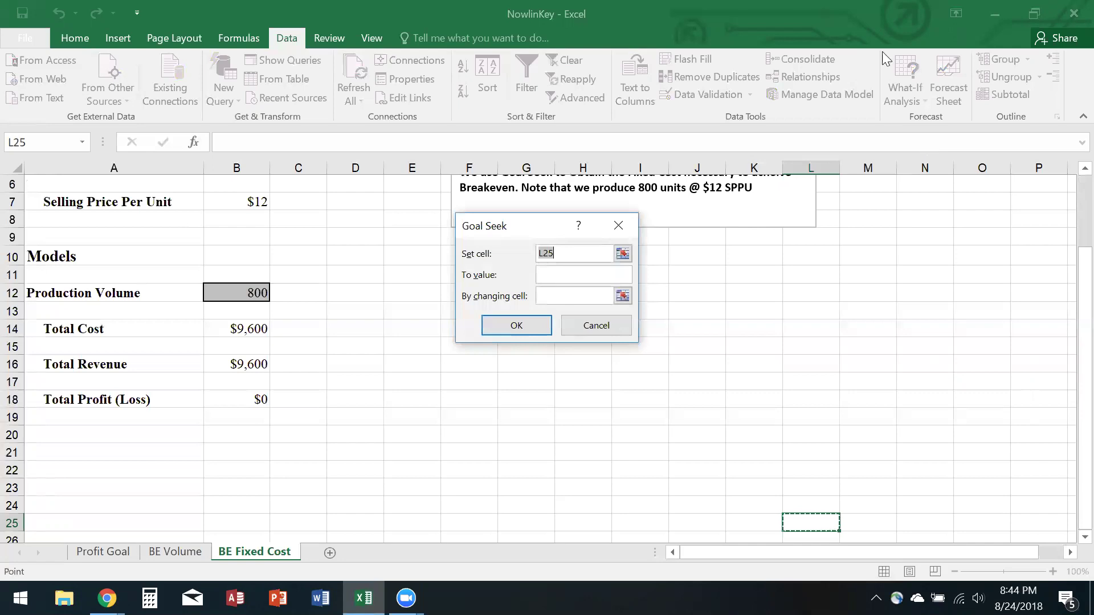
pyautogui.scroll(2, 982, 374)
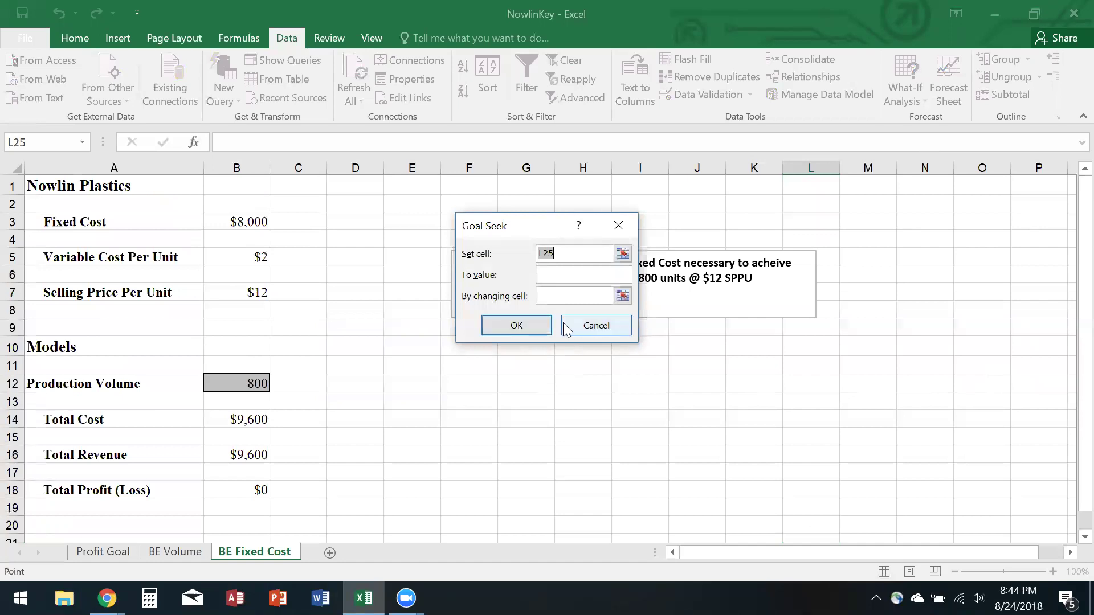
pyautogui.click(521, 325)
pyautogui.click(535, 349)
pyautogui.click(587, 325)
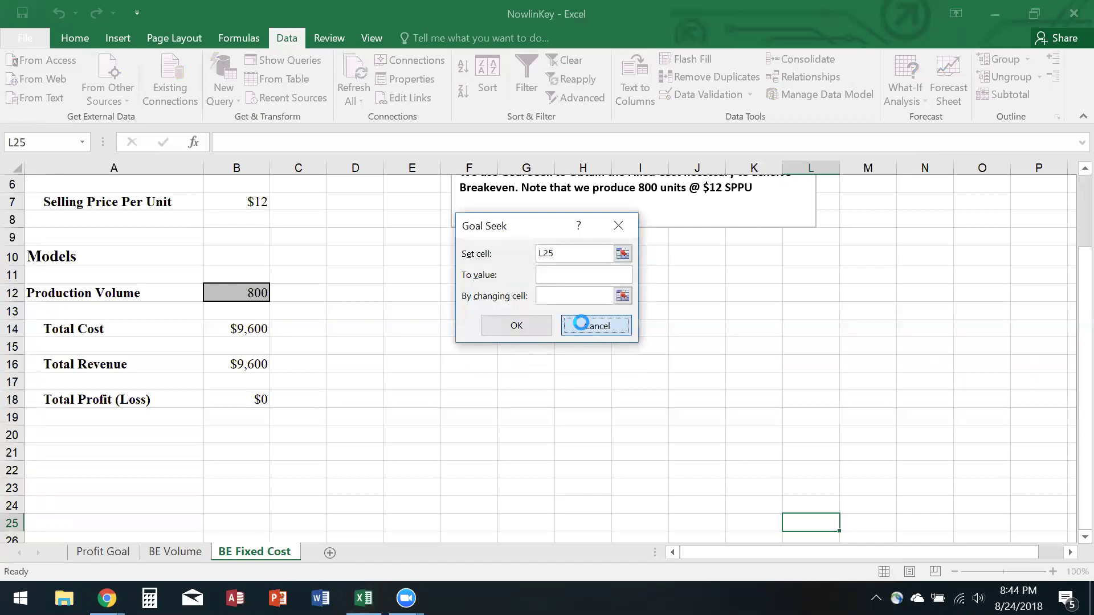
pyautogui.scroll(2, 950, 333)
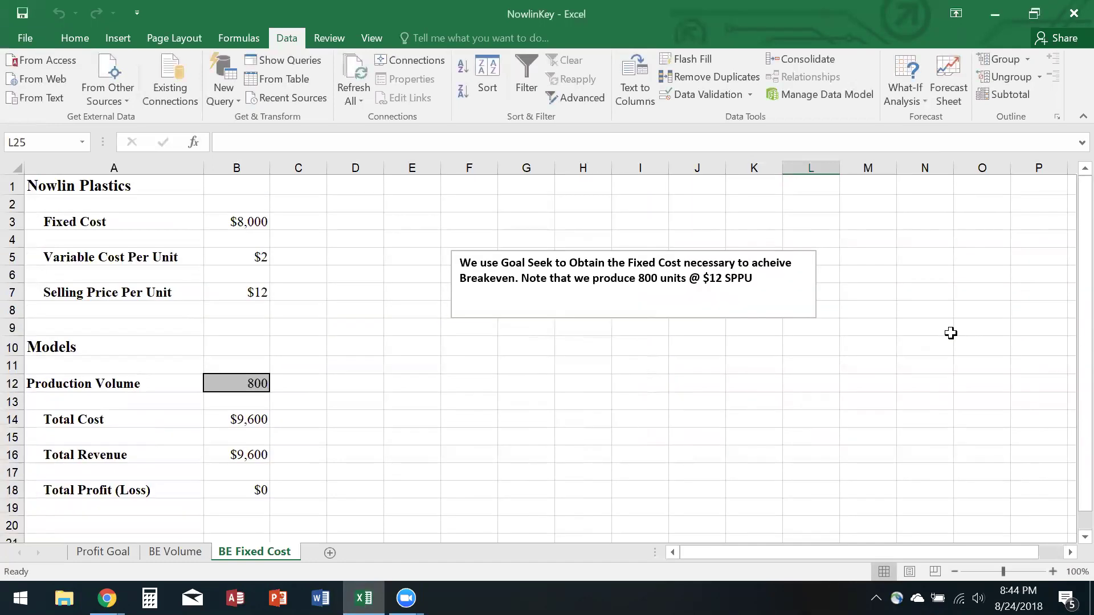
# Look through the Profit Goal, BE Volume and BE Fixed Cost sheets, and return to Profit Goal
pyautogui.click(91, 551)
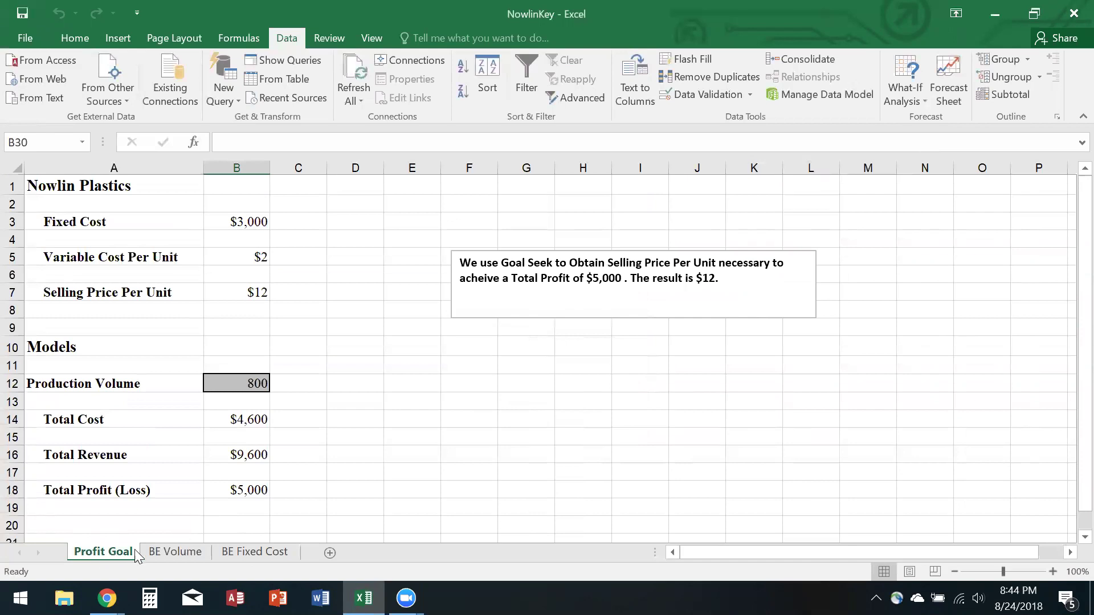
pyautogui.click(163, 552)
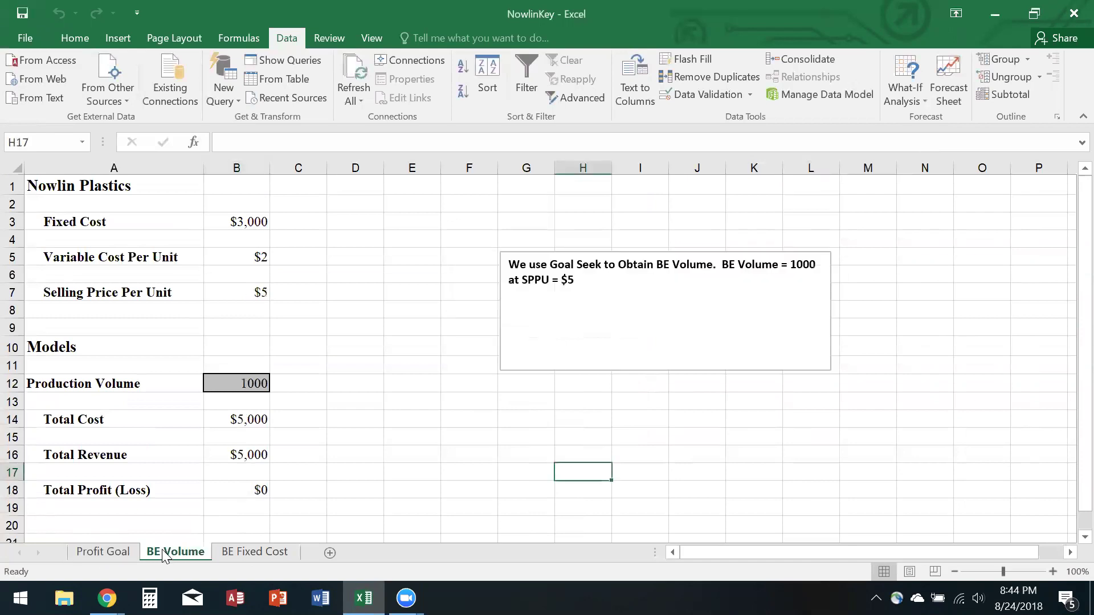
pyautogui.click(231, 550)
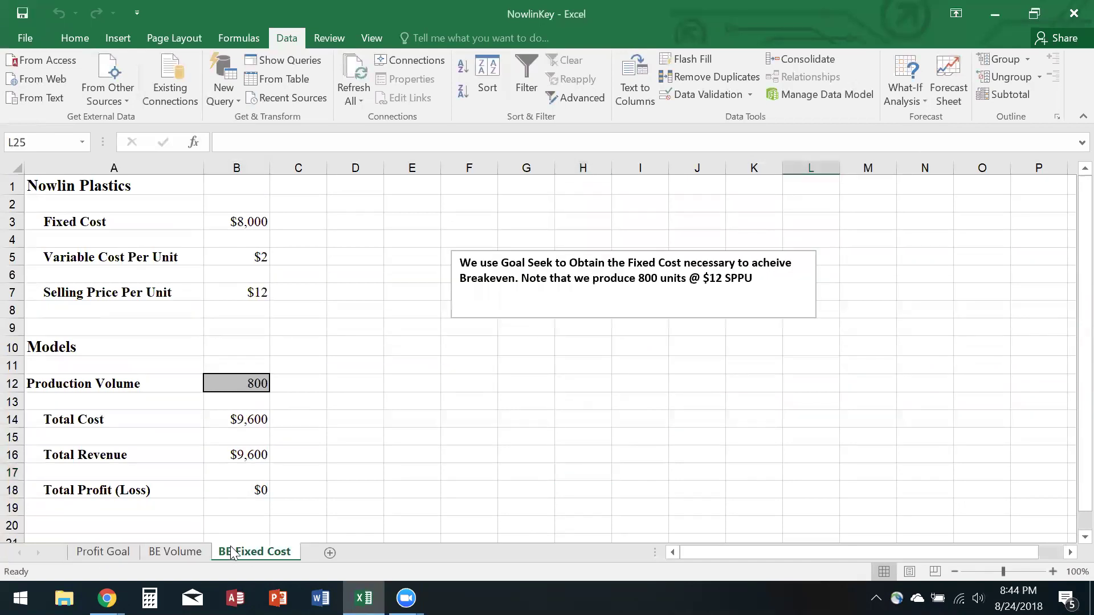
pyautogui.click(85, 551)
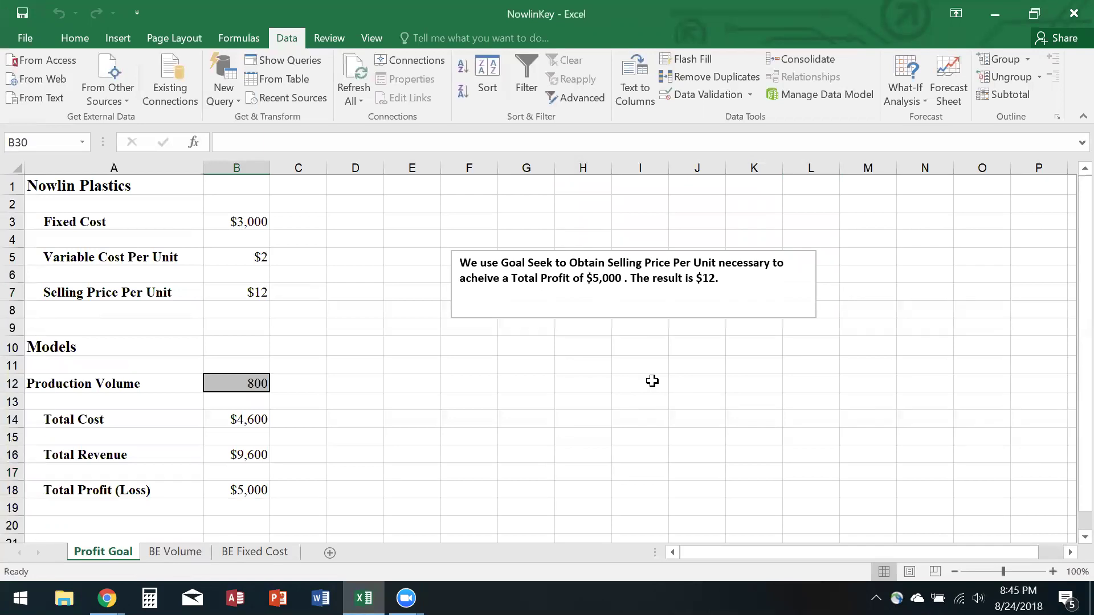
# Examine the fixed cost, variable cost, selling price and production volume inputs on the Profit Goal sheet
pyautogui.click(253, 293)
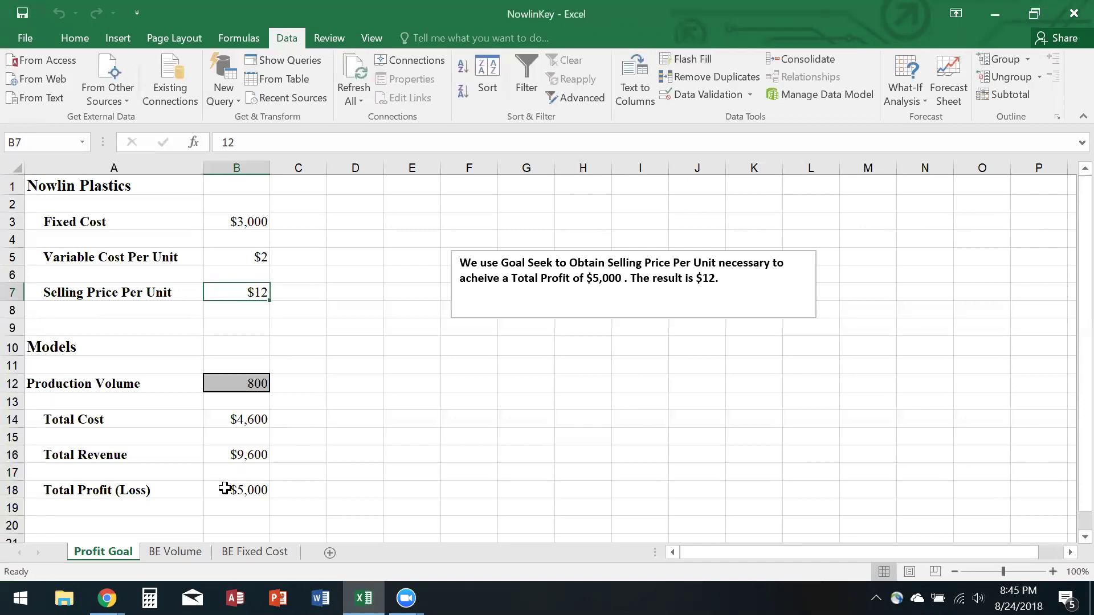
pyautogui.click(355, 366)
pyautogui.click(410, 405)
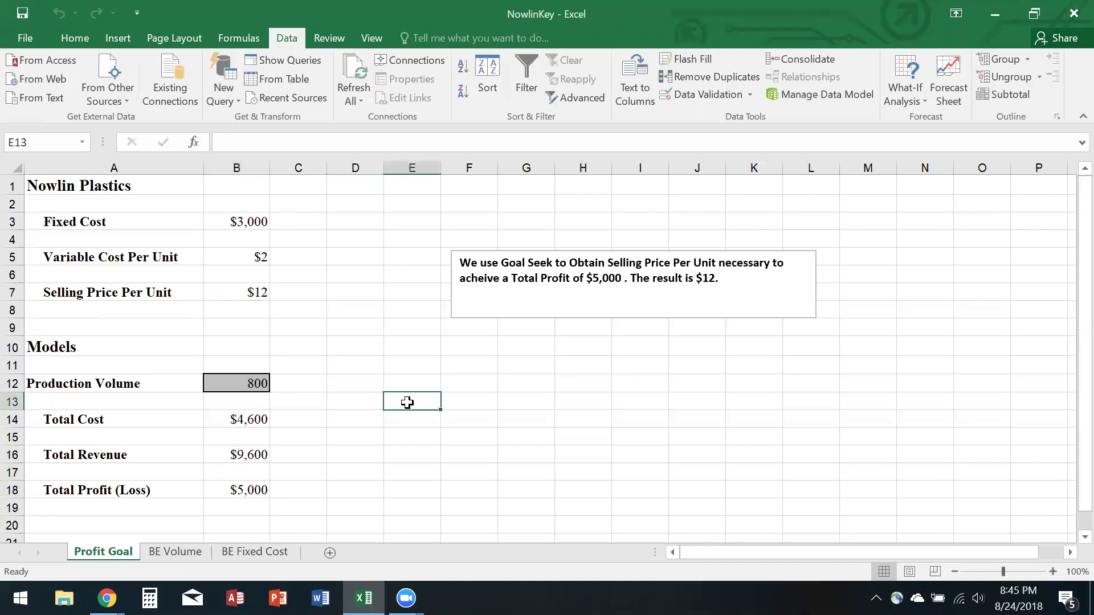
pyautogui.click(252, 222)
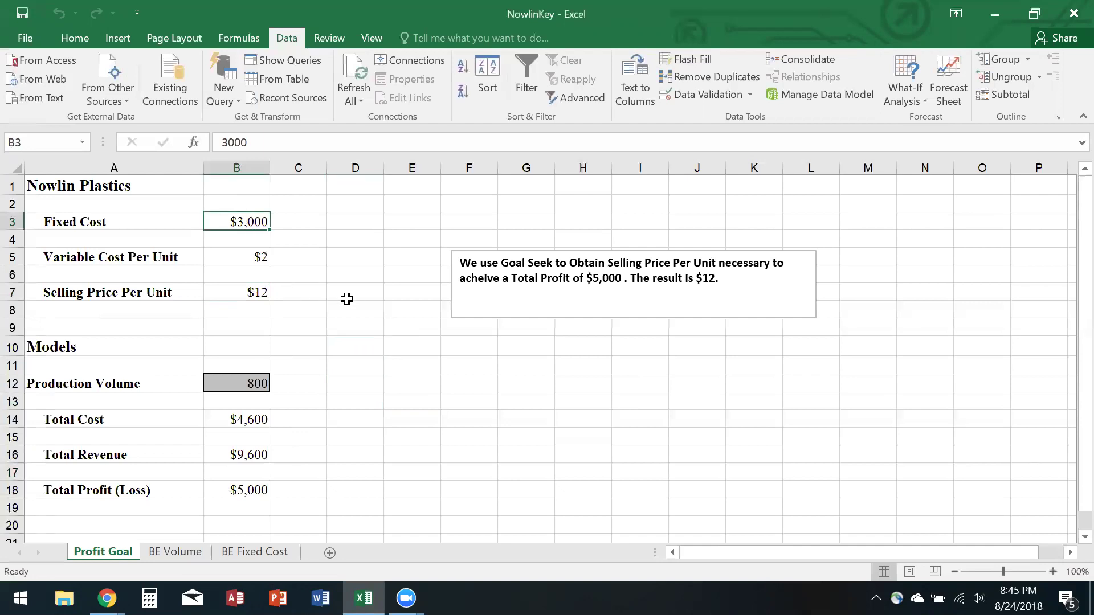
pyautogui.click(219, 256)
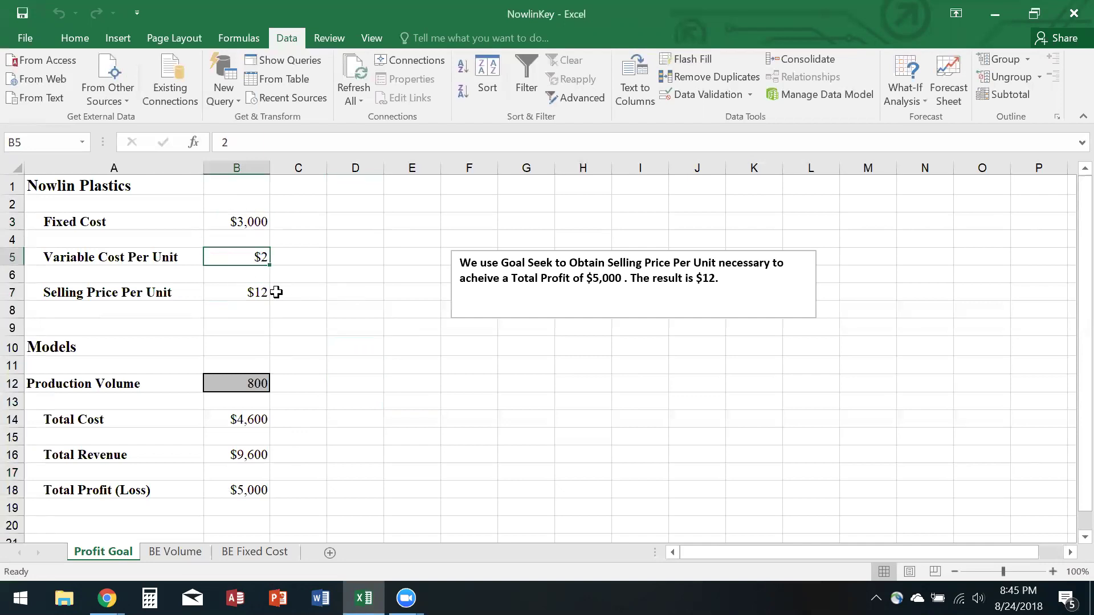
pyautogui.click(245, 295)
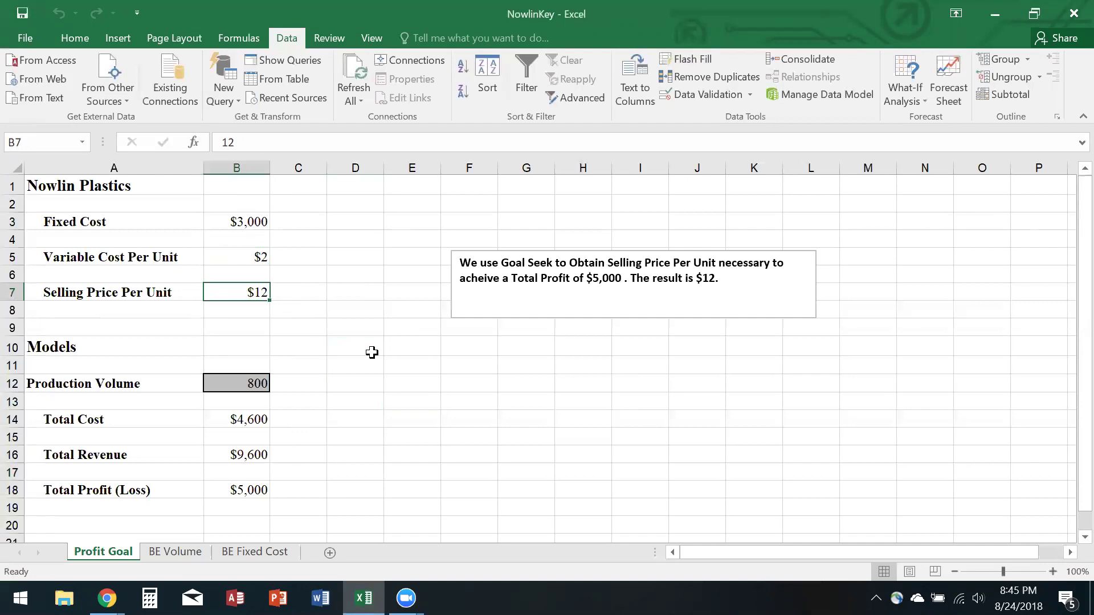
pyautogui.click(235, 388)
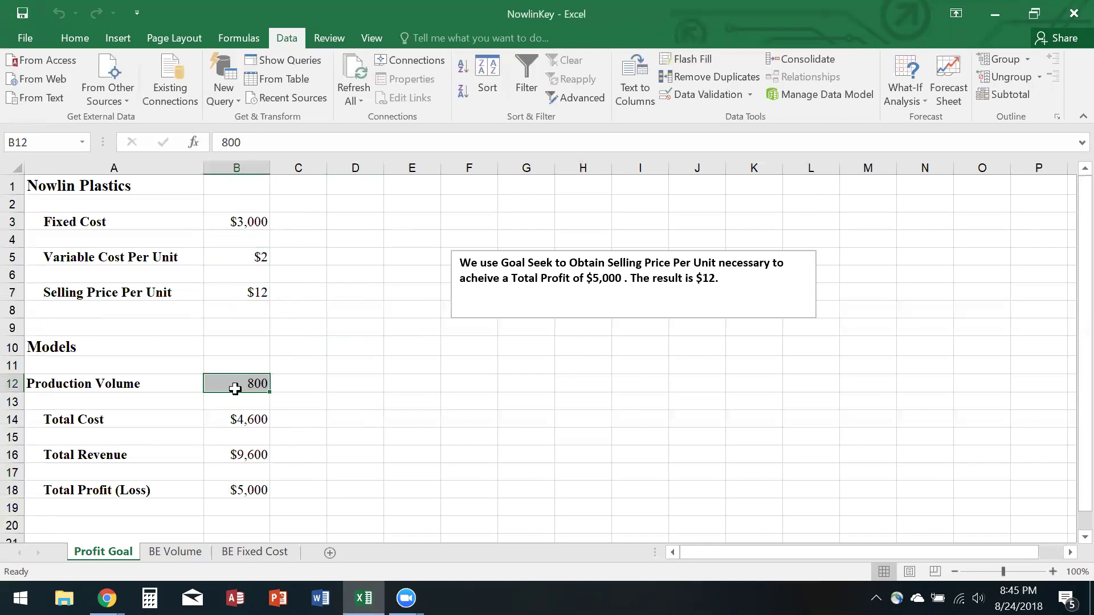
# Inspect the formulas and referenced cells behind Total Cost, Total Revenue and Total Profit (Loss) in B14, B16 and B18
pyautogui.click(244, 421)
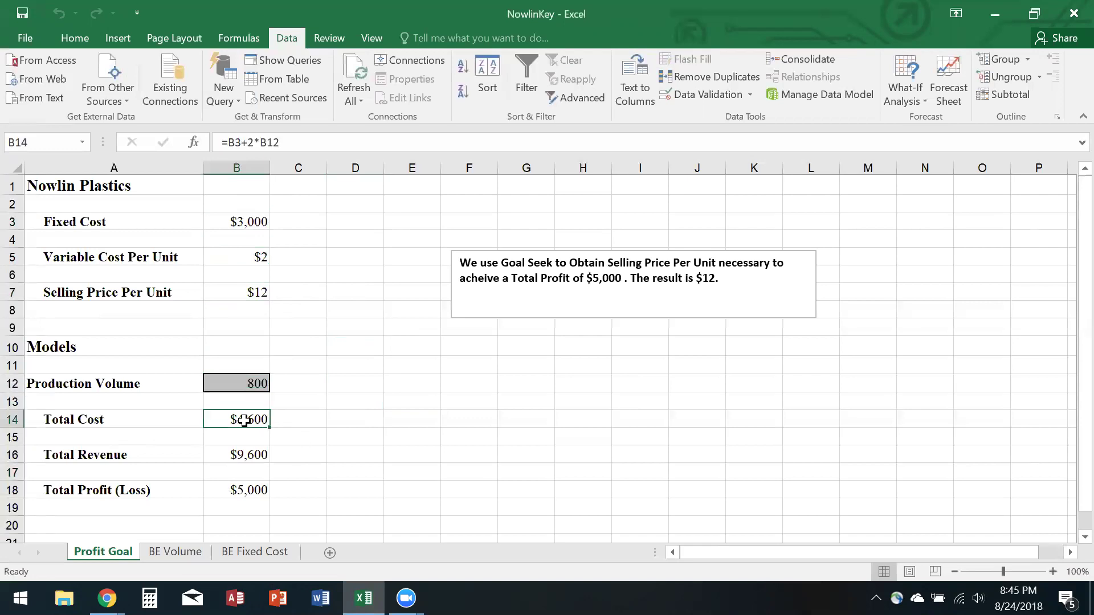
pyautogui.click(312, 138)
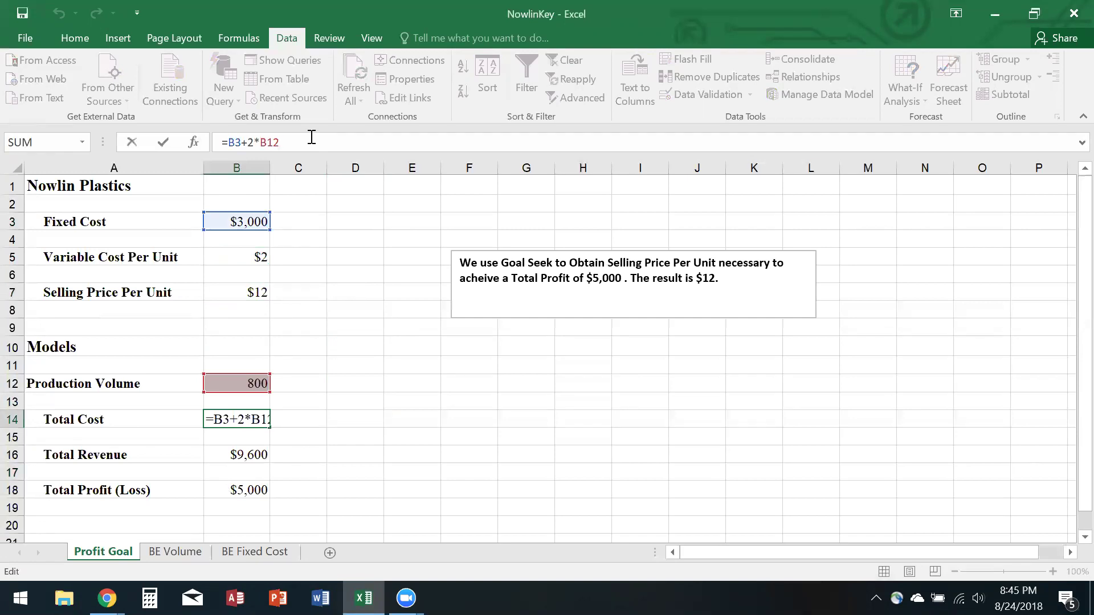
pyautogui.click(334, 362)
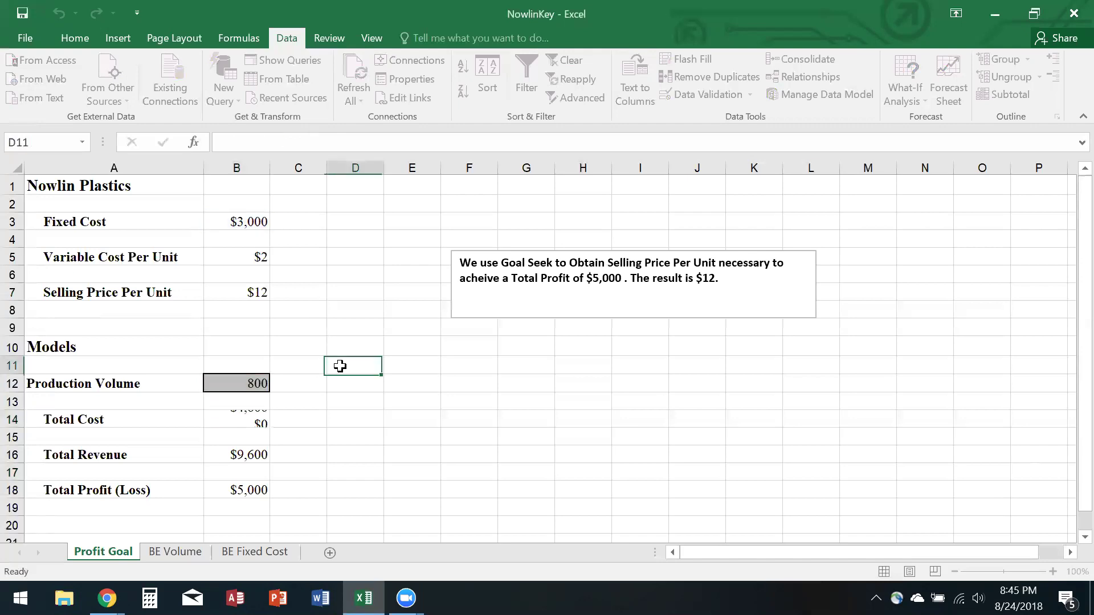
pyautogui.click(249, 458)
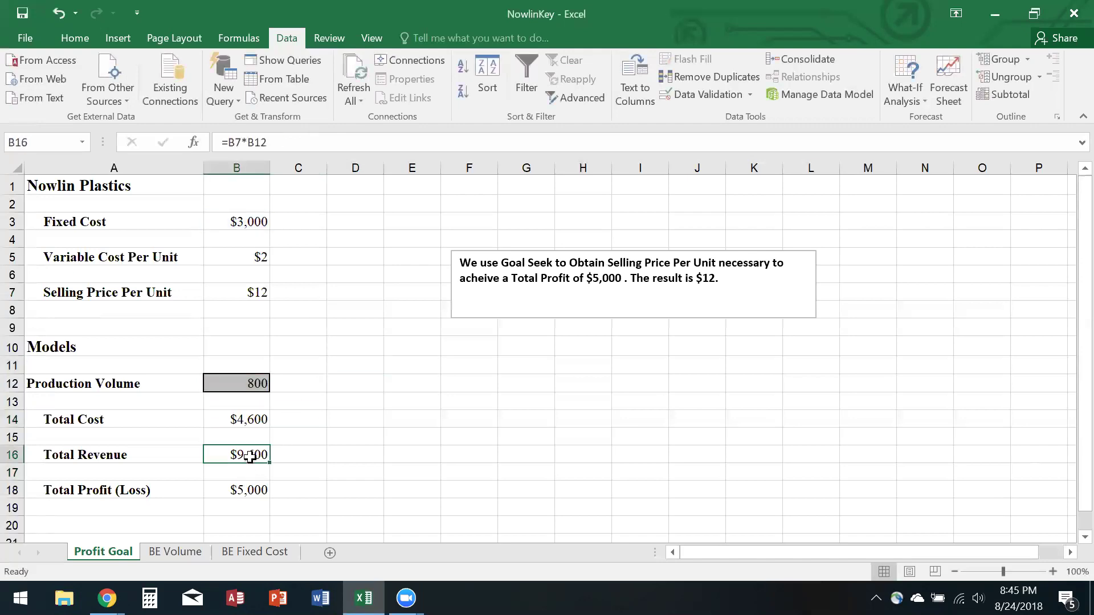
pyautogui.click(300, 137)
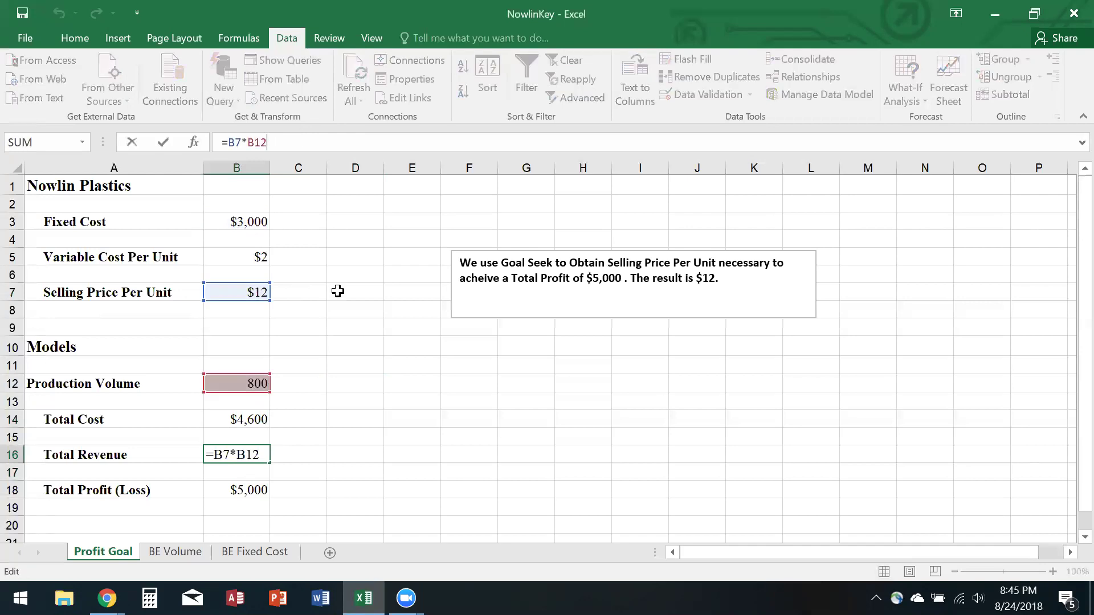
pyautogui.click(399, 434)
pyautogui.click(246, 492)
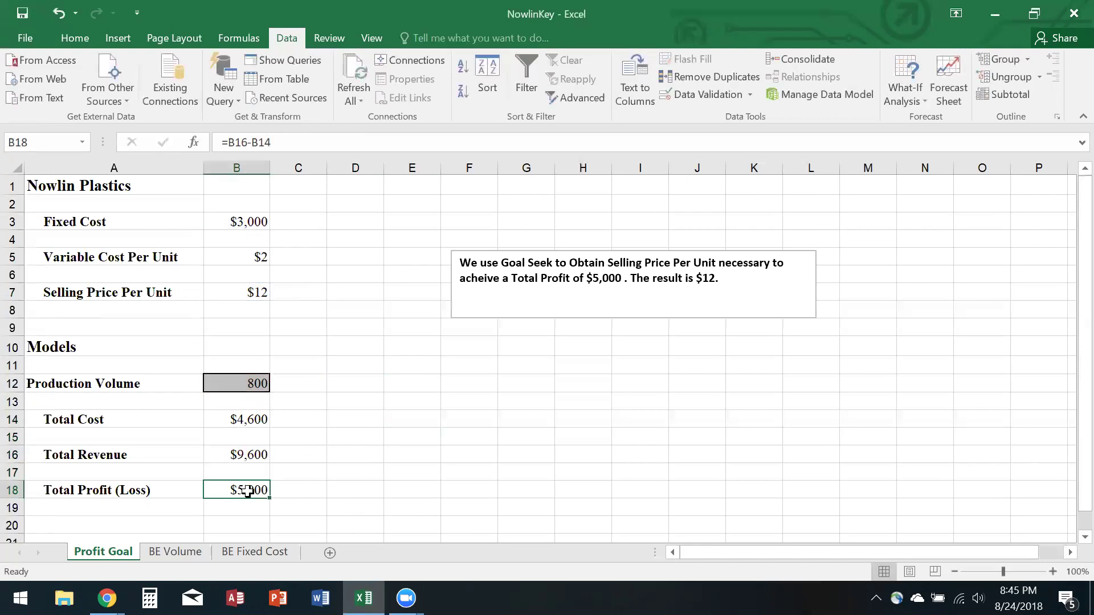
pyautogui.click(304, 139)
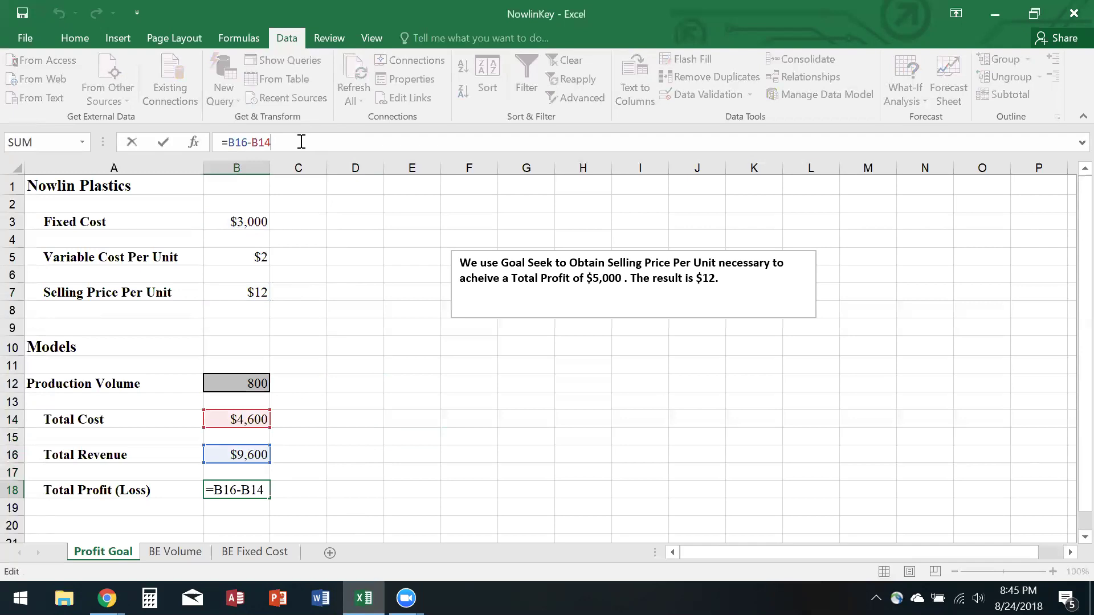
pyautogui.click(383, 306)
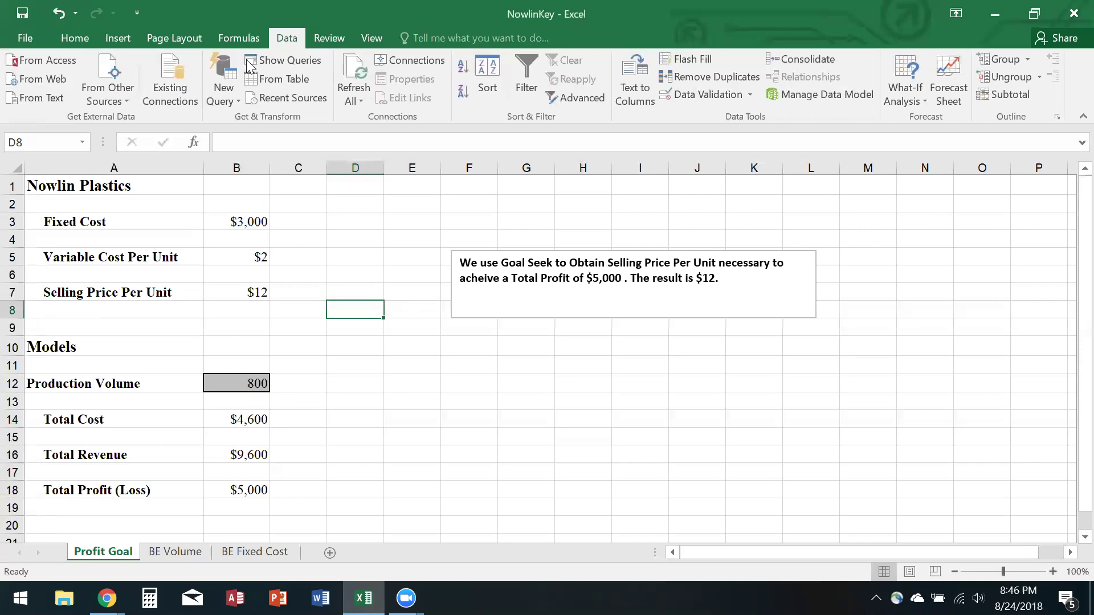
# Review the Selling Price Per Unit label and the fixed and variable cost cells that feed the profit goal
pyautogui.click(145, 297)
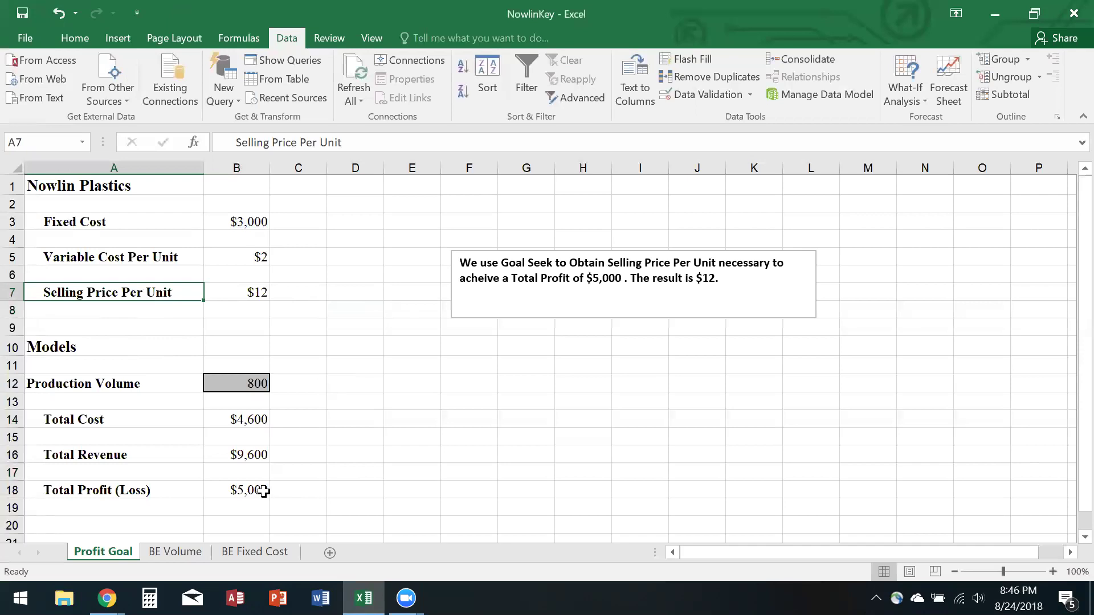
pyautogui.click(250, 221)
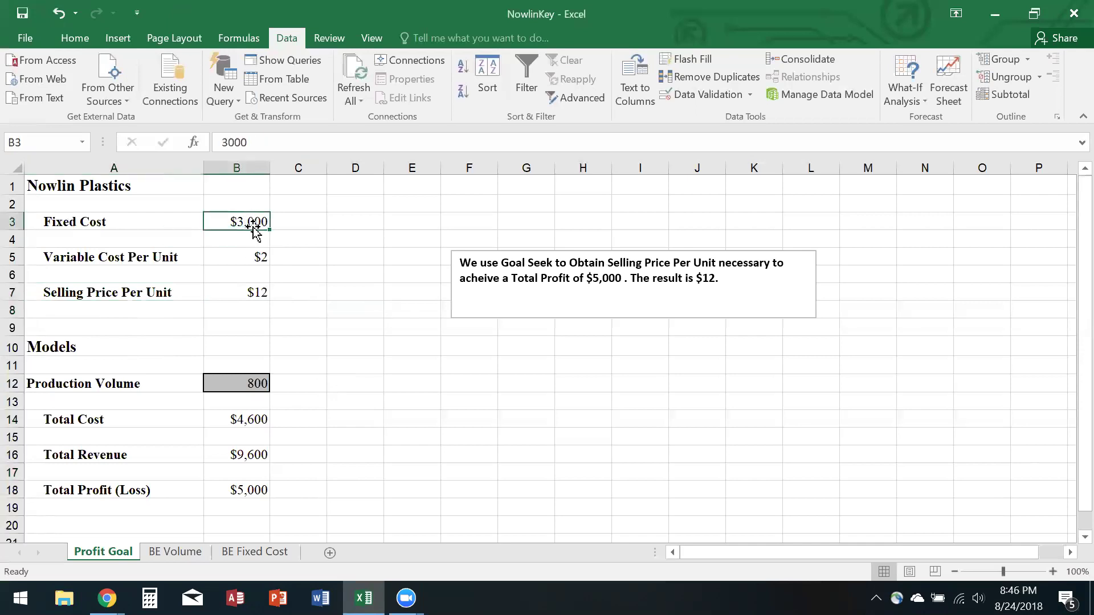
pyautogui.click(259, 254)
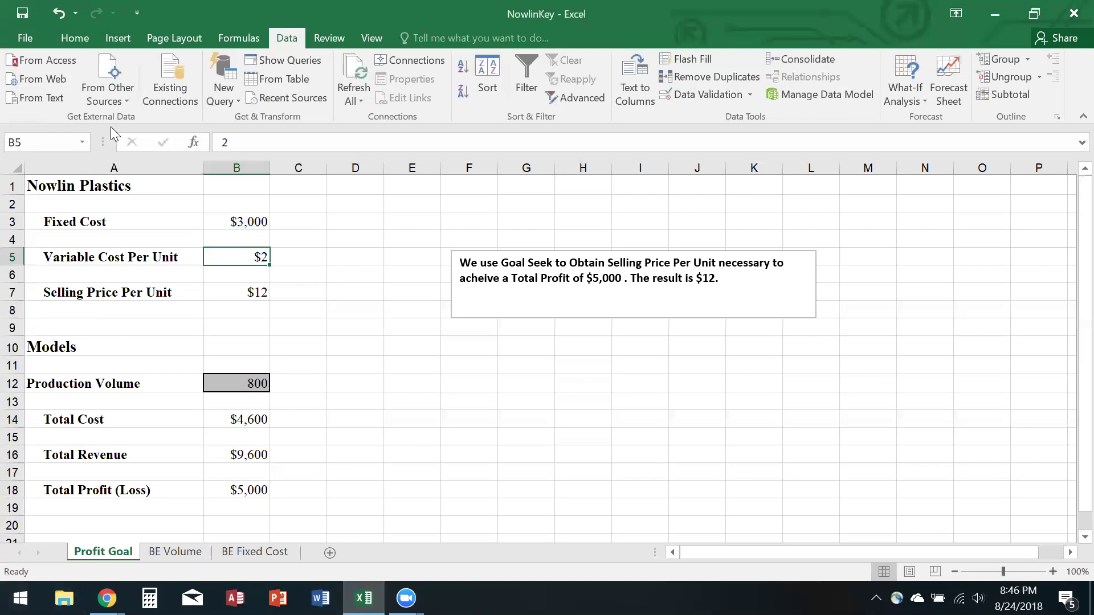
# Run Goal Seek on the Profit Goal sheet to set Total Profit (B18) to 5000 by changing Selling Price Per Unit (B7), and accept the solution
pyautogui.click(917, 93)
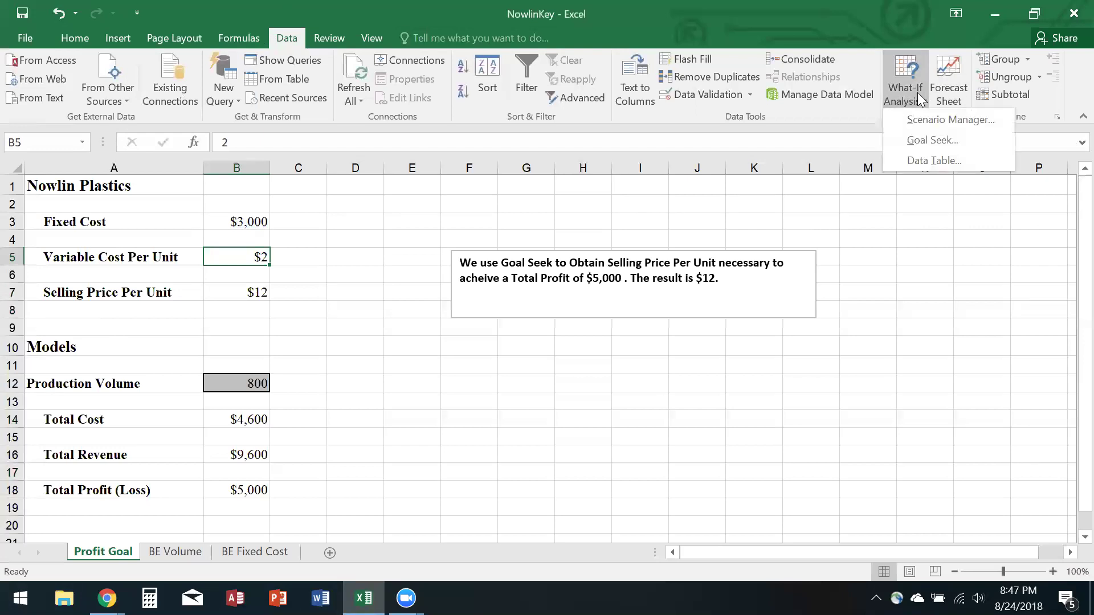
pyautogui.click(940, 140)
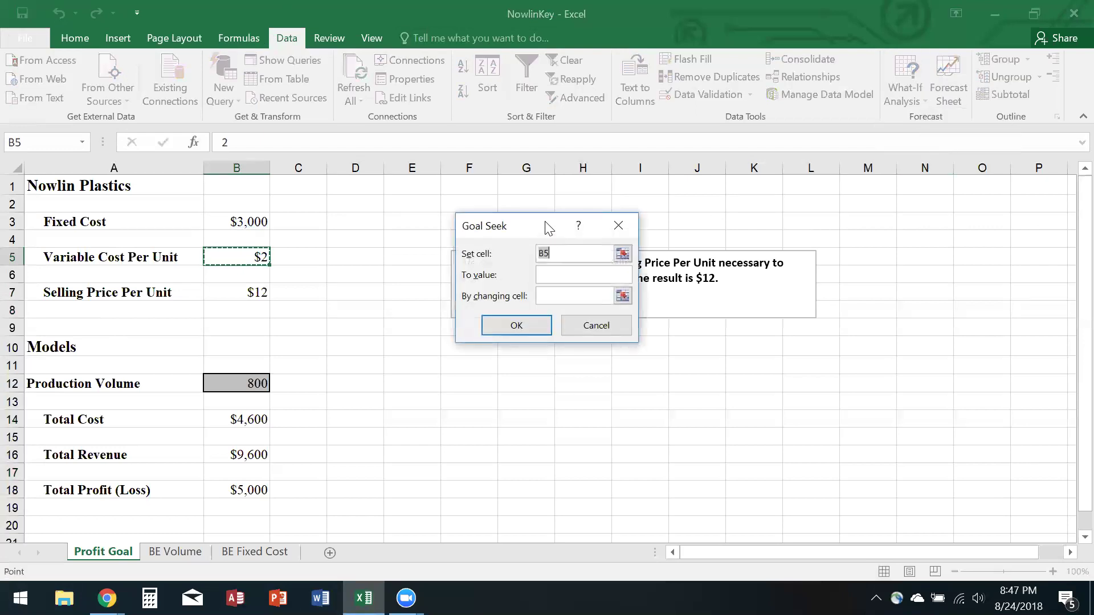
pyautogui.moveTo(551, 228); pyautogui.dragTo(909, 209)
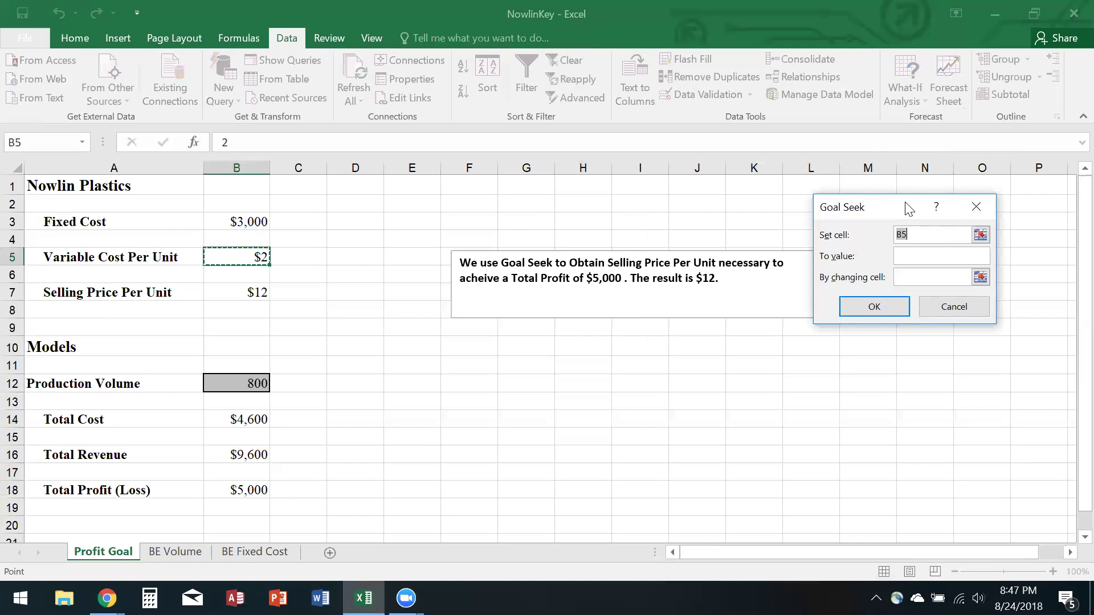
pyautogui.click(236, 489)
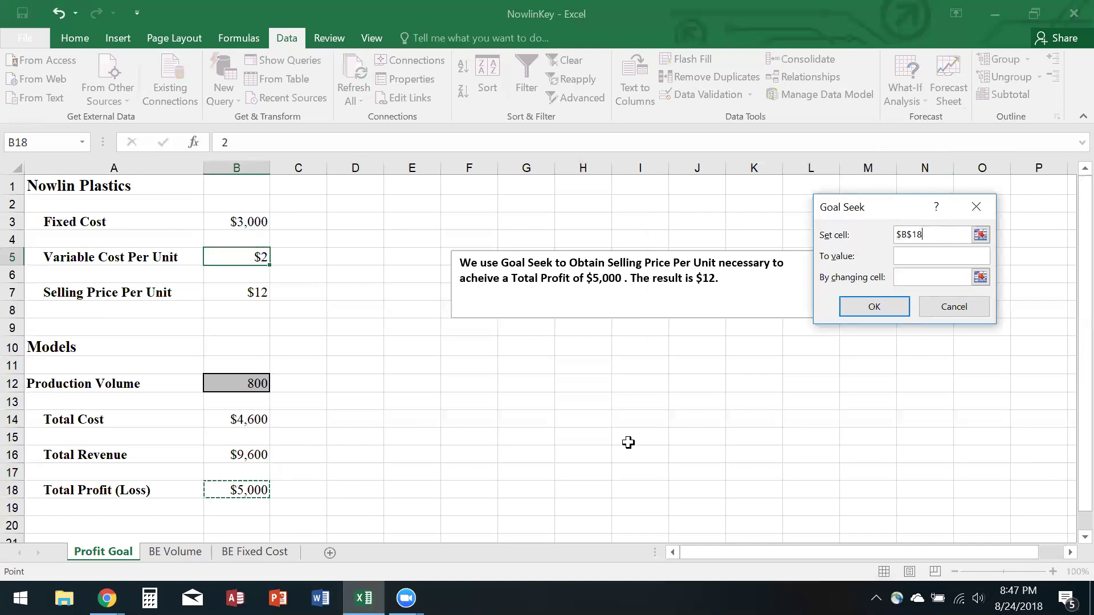
pyautogui.click(916, 258)
pyautogui.write('5000')
pyautogui.click(984, 277)
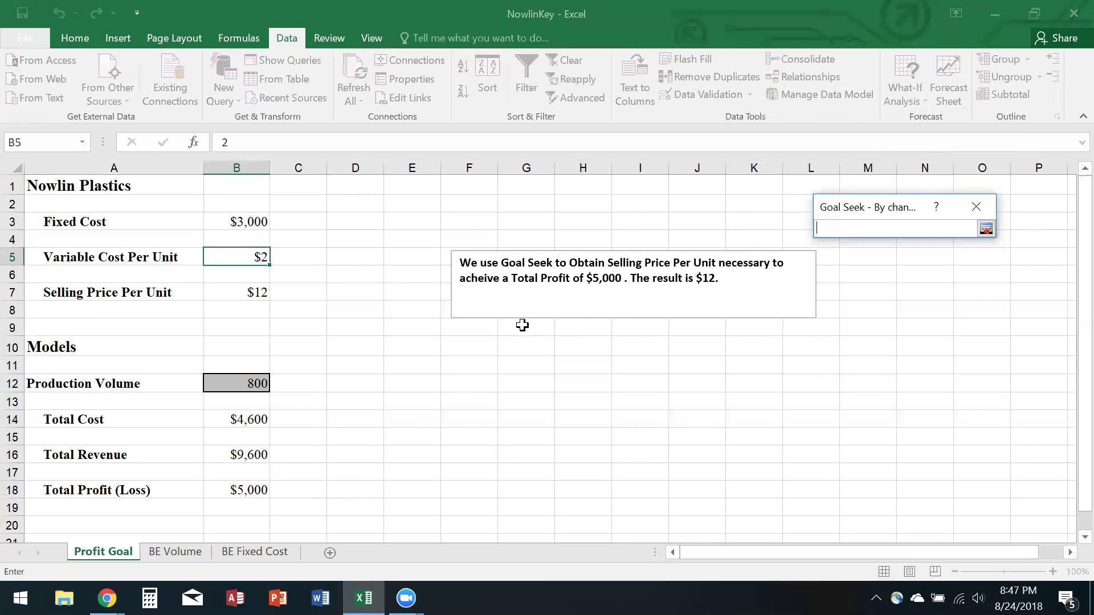
pyautogui.click(251, 293)
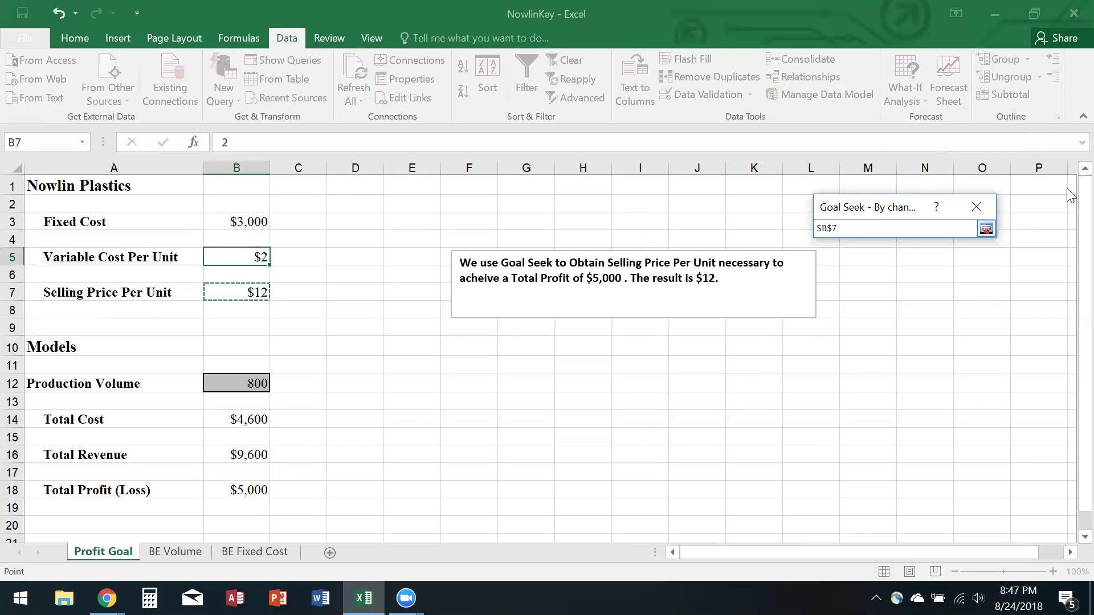
pyautogui.click(986, 229)
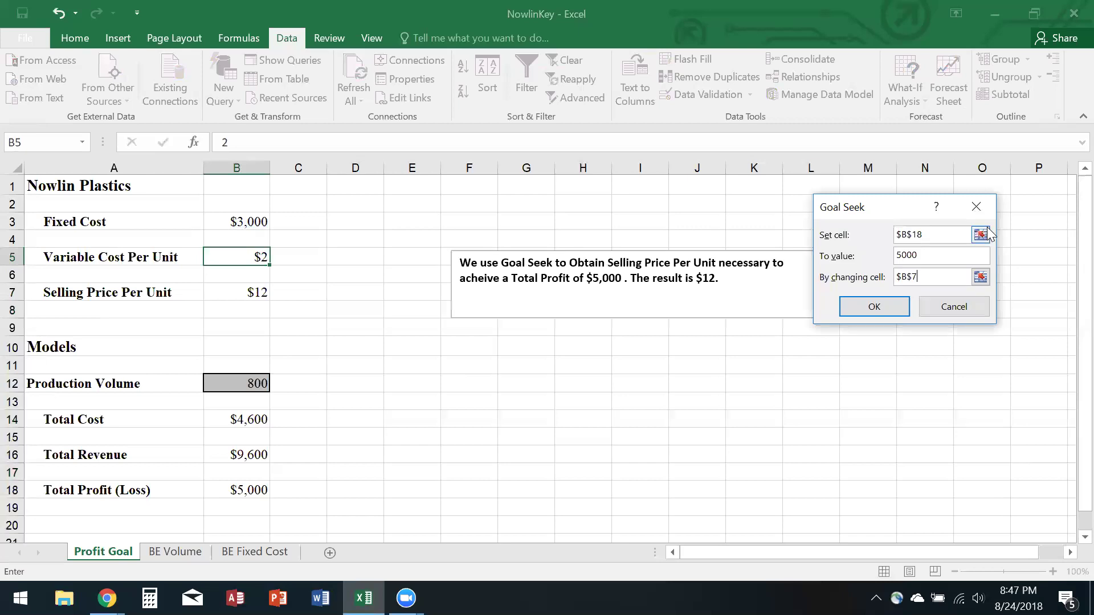
pyautogui.click(878, 301)
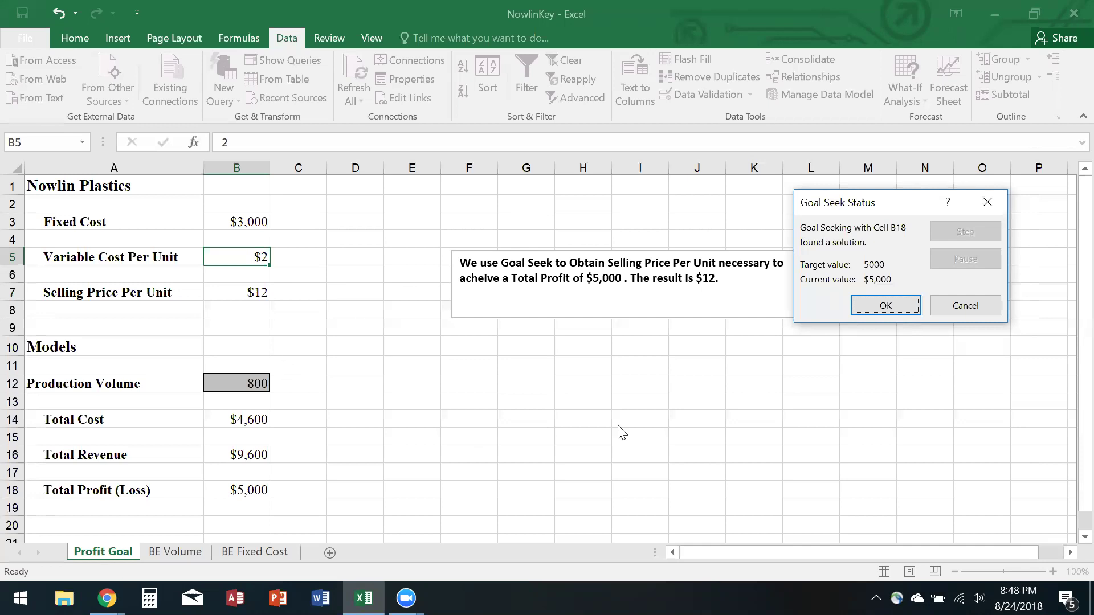
pyautogui.click(886, 305)
pyautogui.click(849, 369)
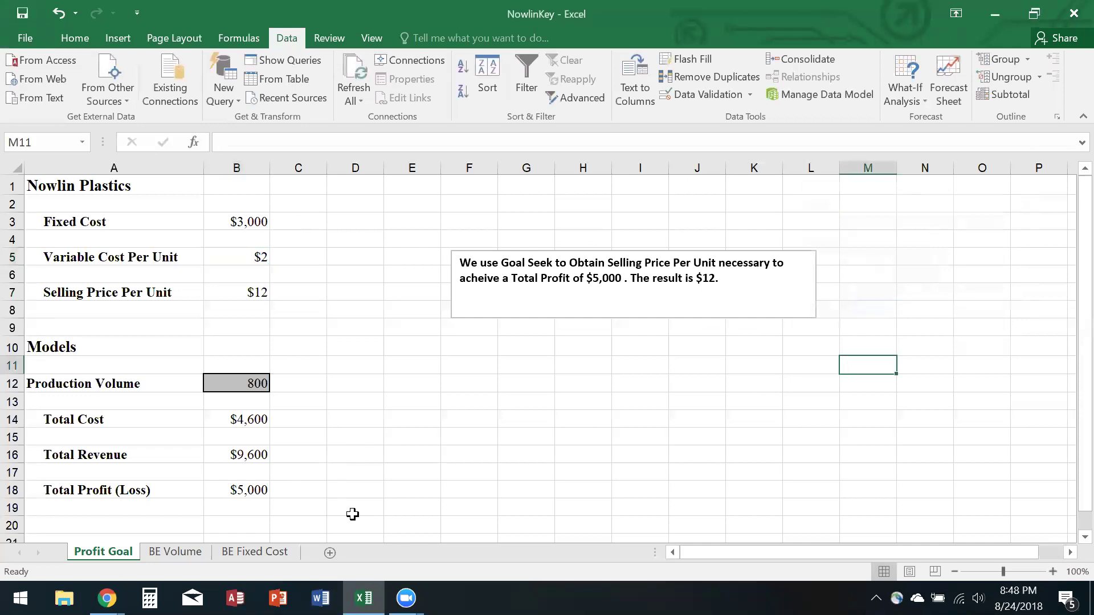
# Go to the BE Volume sheet and review its fixed cost, variable cost and selling price inputs in B3, B5 and B7
pyautogui.click(187, 550)
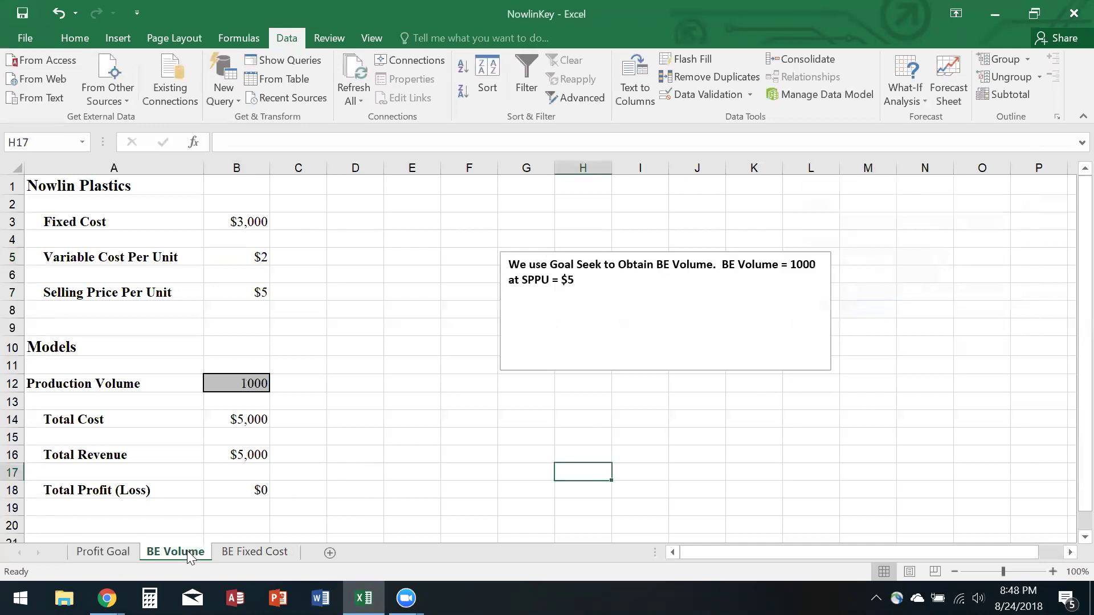
pyautogui.click(787, 416)
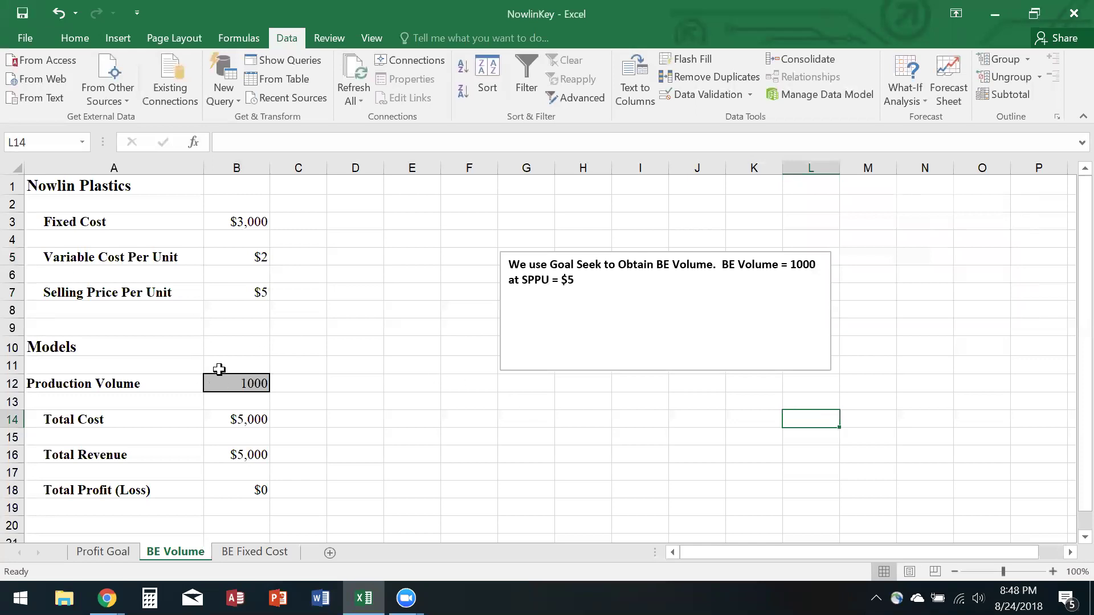
pyautogui.click(264, 222)
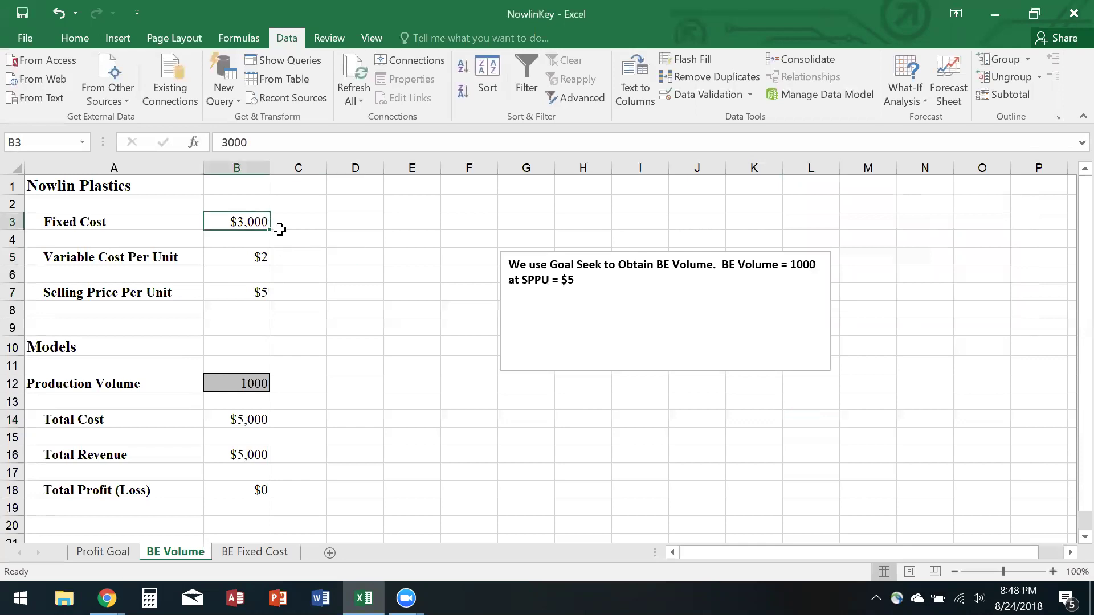
pyautogui.click(256, 257)
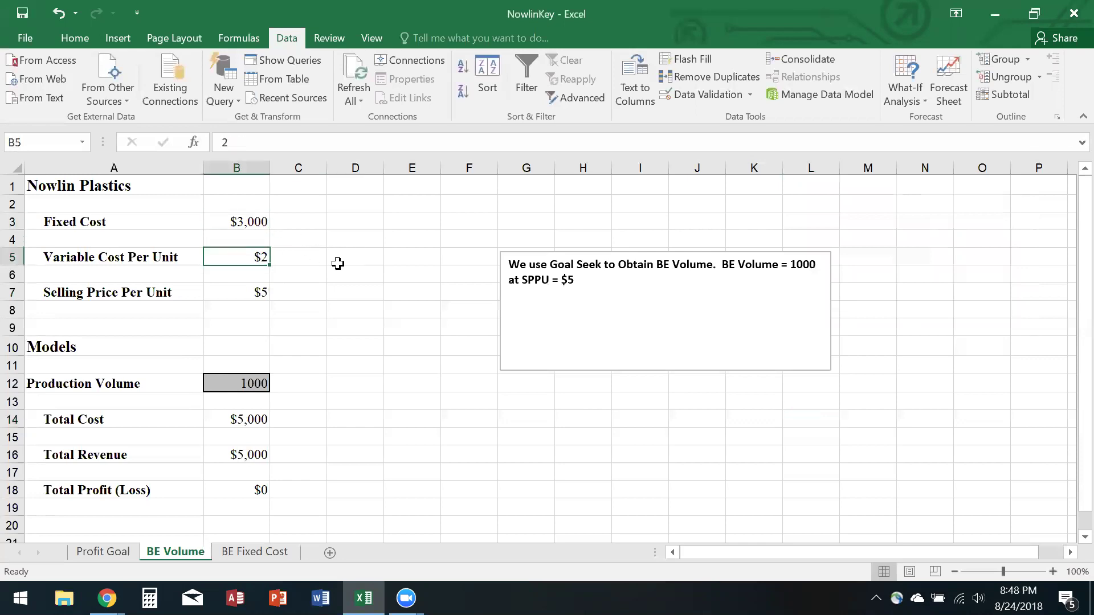
pyautogui.click(225, 291)
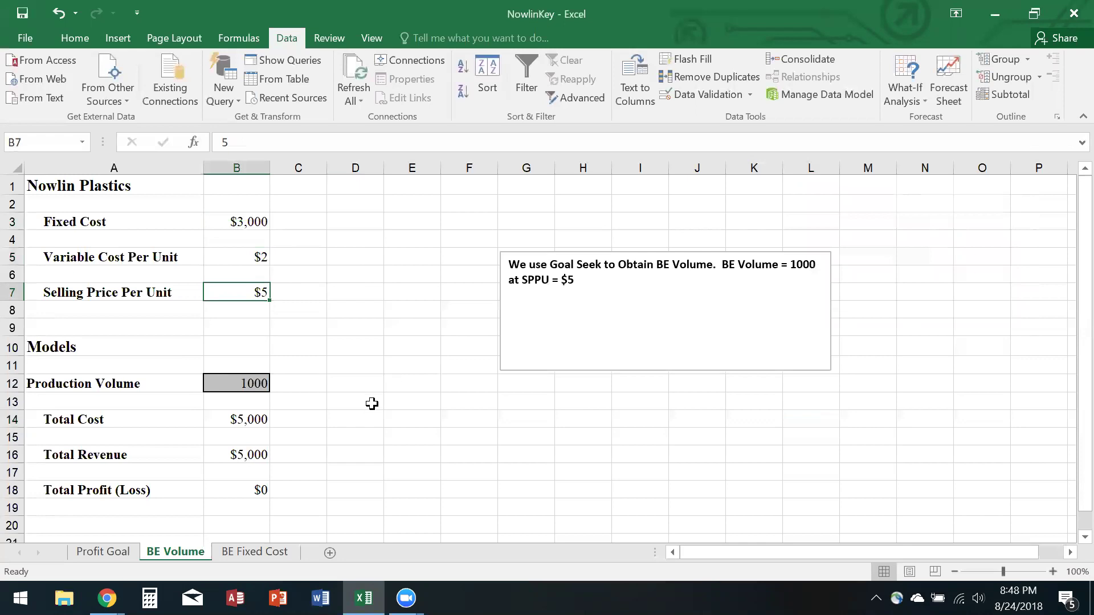
# Inspect the Total Cost, Total Revenue and Total Profit (Loss) formulas in B14, B16 and B18 of the BE Volume sheet
pyautogui.click(257, 415)
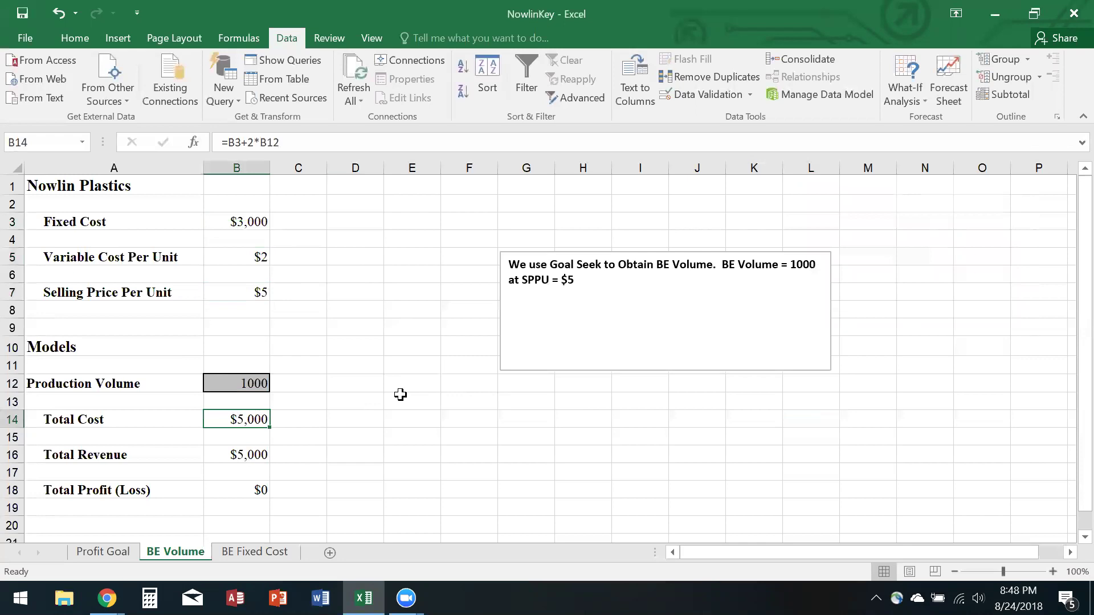
pyautogui.click(300, 135)
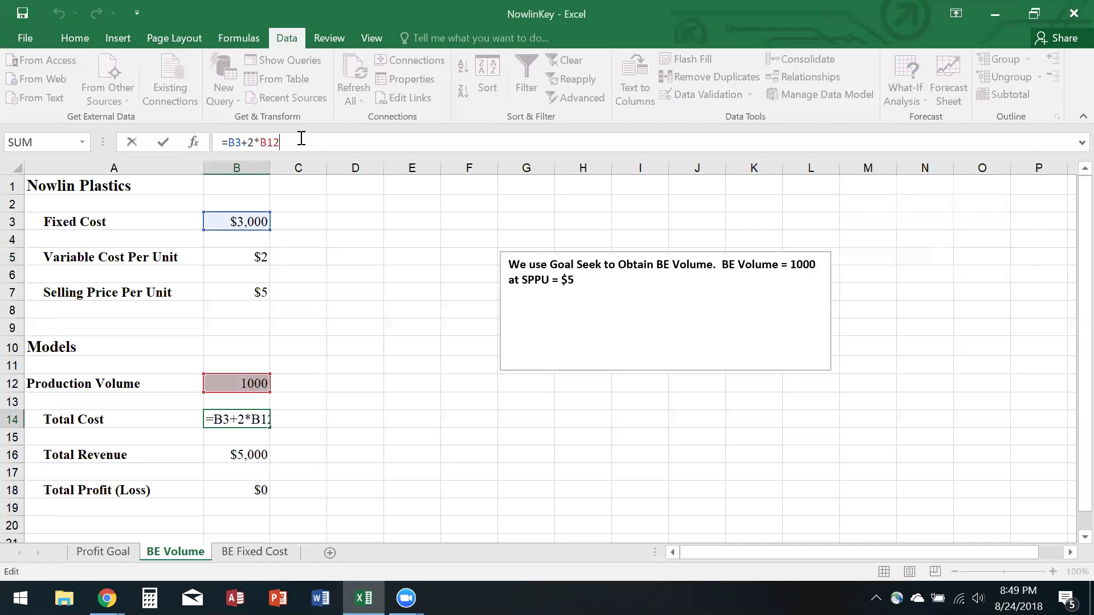
pyautogui.click(349, 349)
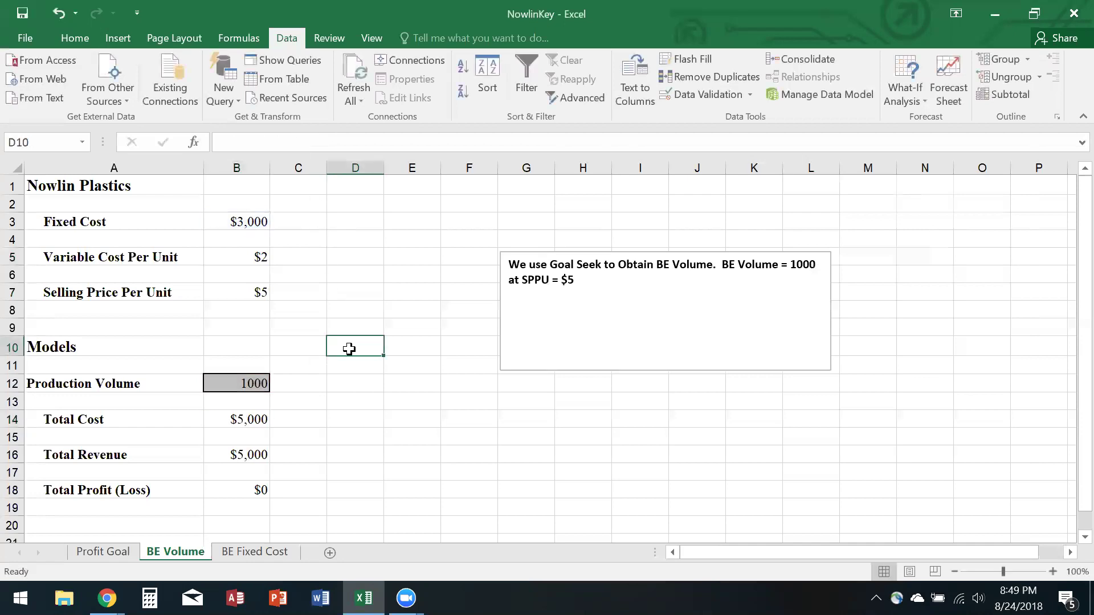
pyautogui.click(229, 452)
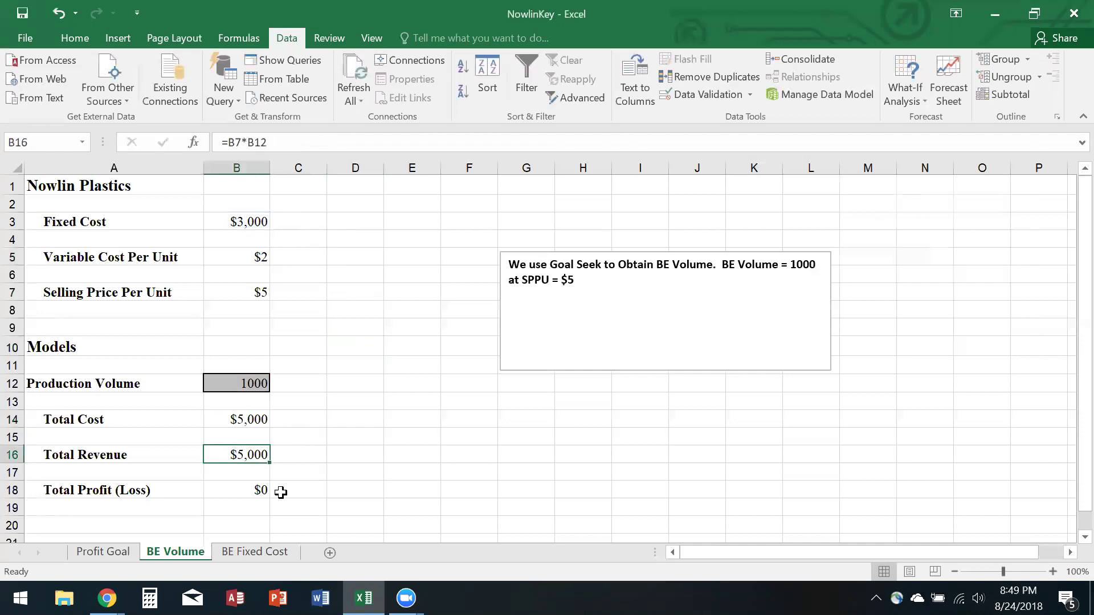
pyautogui.click(253, 488)
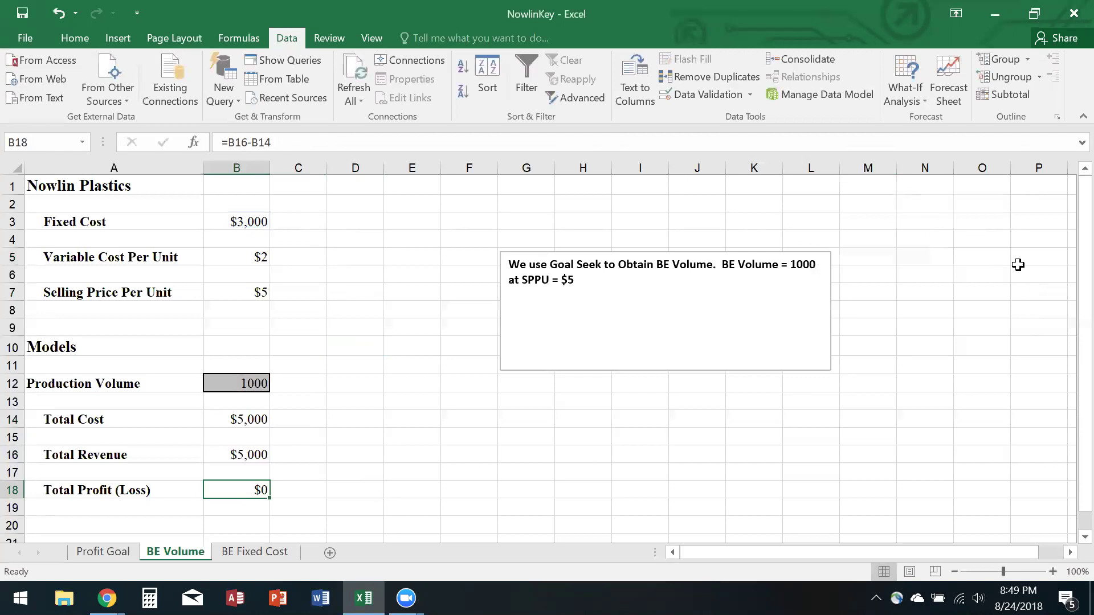
# Try Goal Seek on the BE Volume sheet with Production Volume (B12) as the set cell, value 1000, changing Selling Price Per Unit (B7)
pyautogui.click(909, 92)
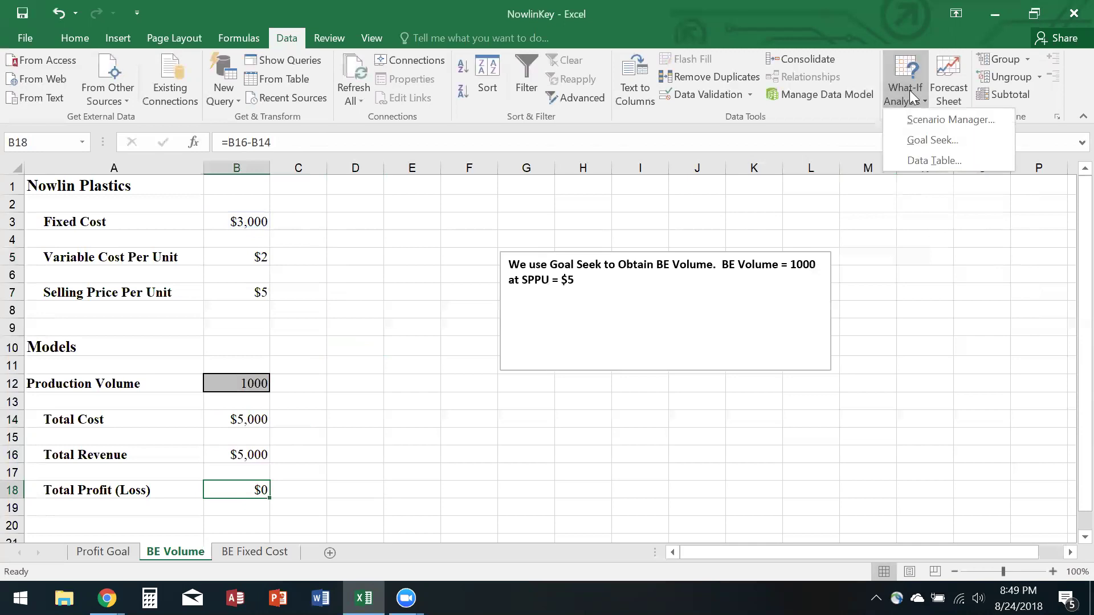
pyautogui.click(935, 141)
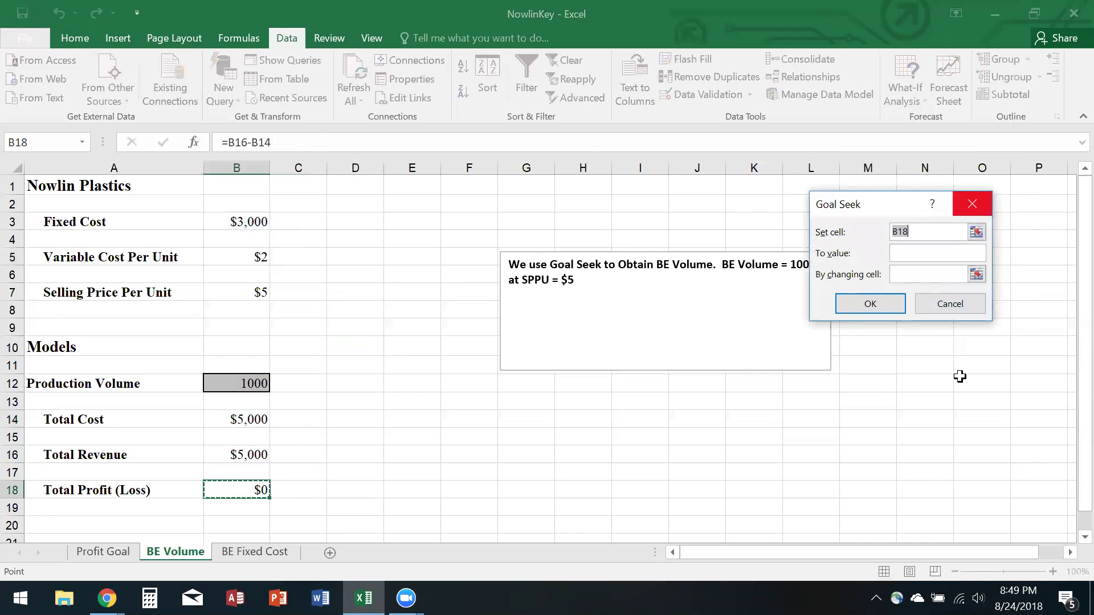
pyautogui.click(976, 232)
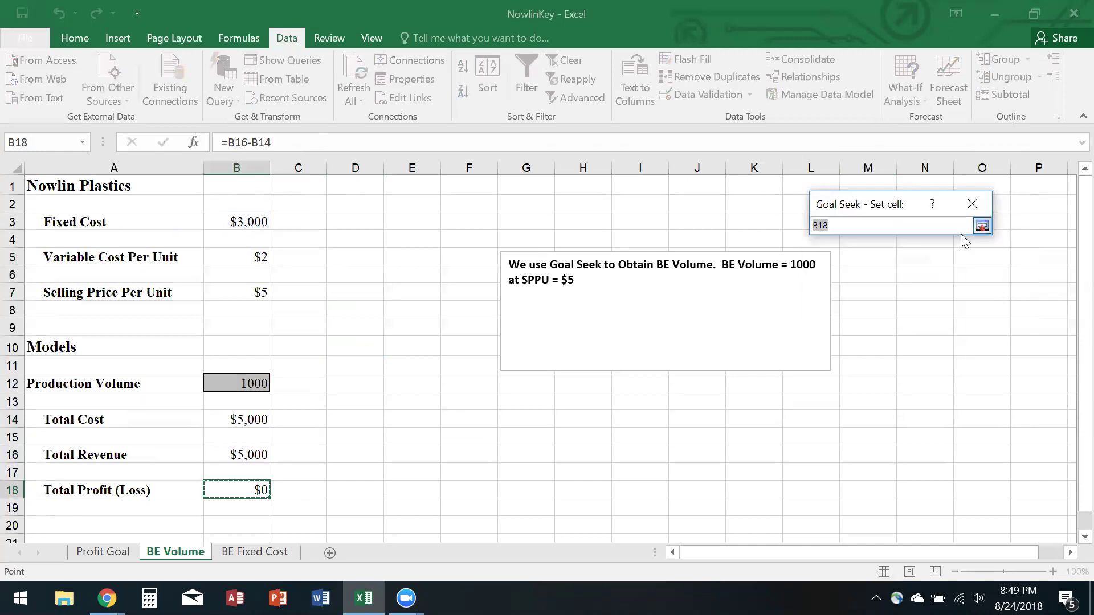
pyautogui.click(247, 385)
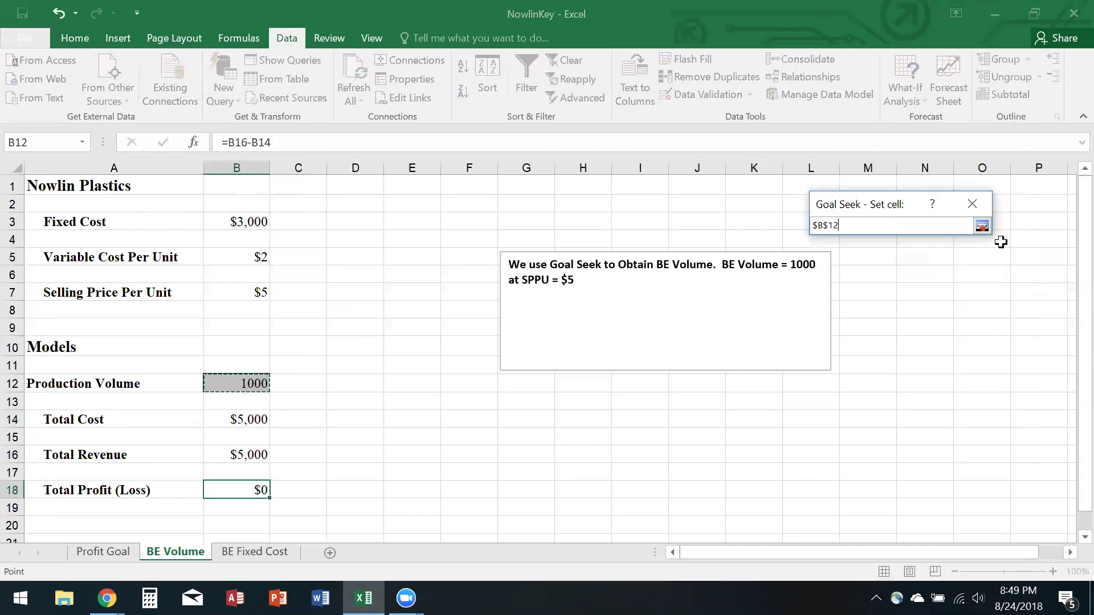
pyautogui.click(982, 226)
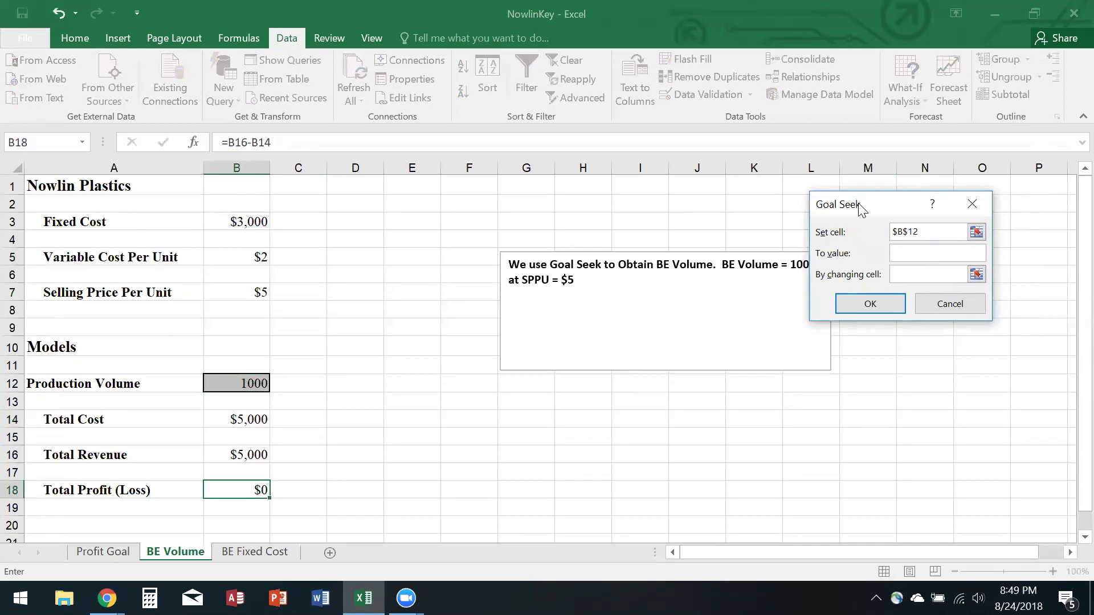
pyautogui.moveTo(860, 206); pyautogui.dragTo(925, 238)
pyautogui.click(969, 287)
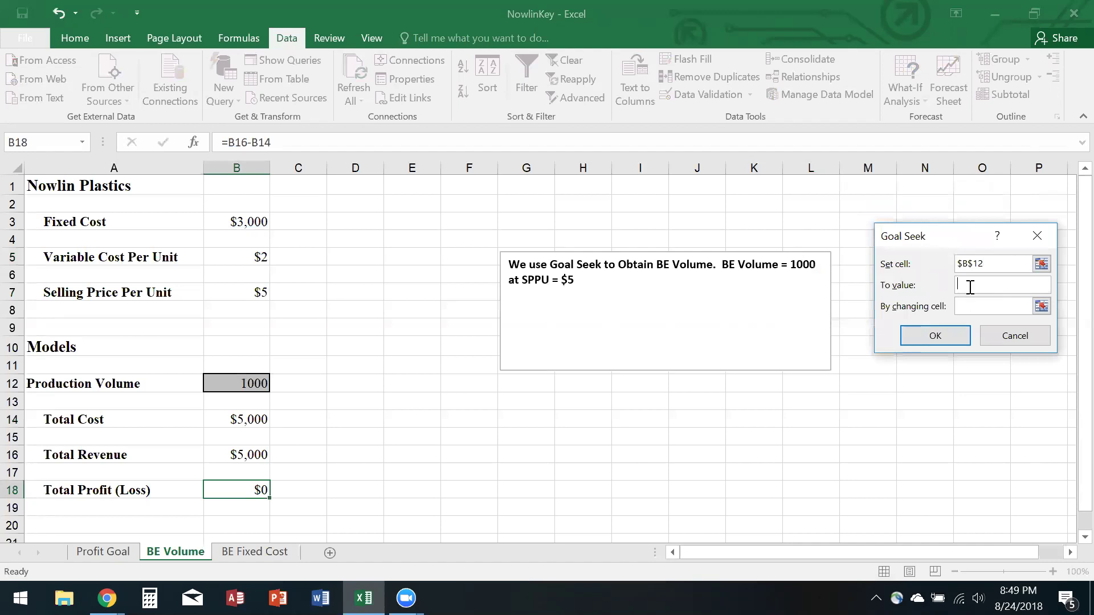
pyautogui.write('1000')
pyautogui.click(967, 306)
pyautogui.click(229, 291)
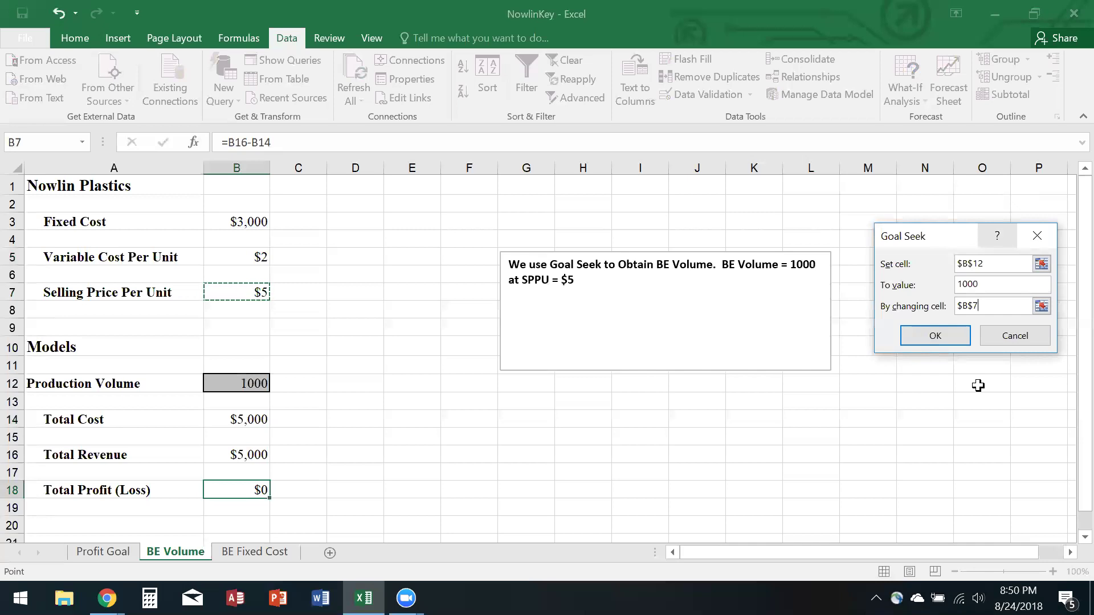
pyautogui.click(941, 333)
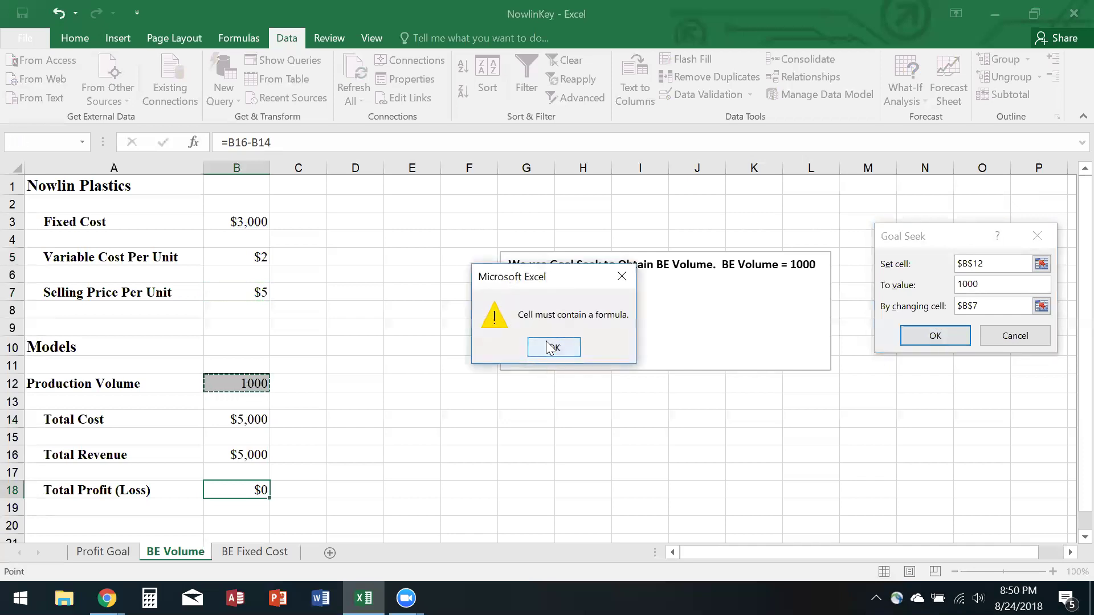
pyautogui.click(554, 347)
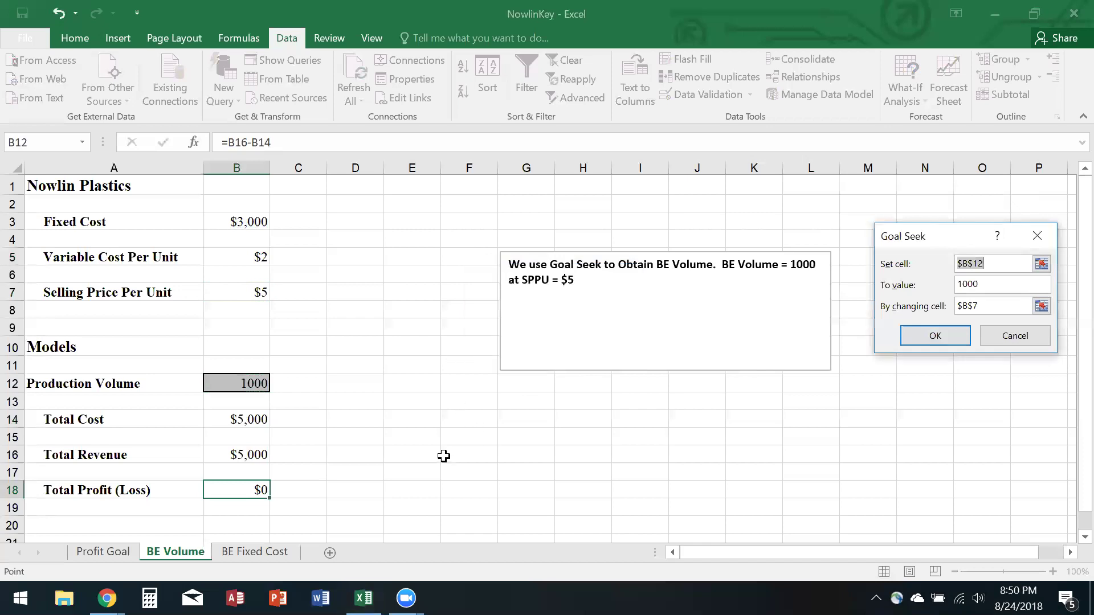
# Try Goal Seek with Selling Price Per Unit (B7) as the set cell and value 1000, and cancel the dialog
pyautogui.click(233, 288)
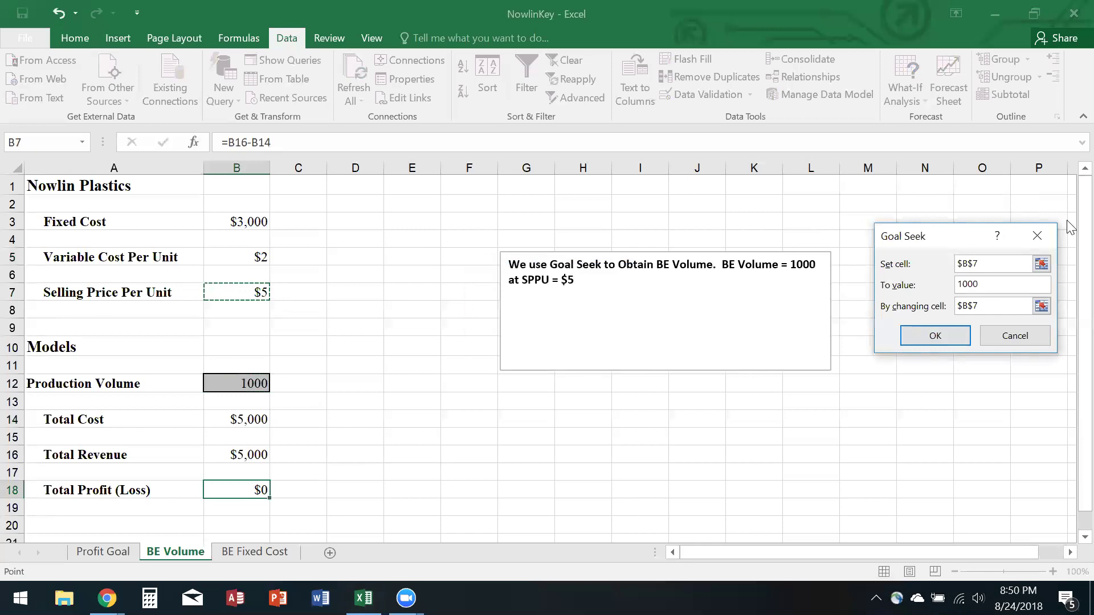
pyautogui.click(935, 341)
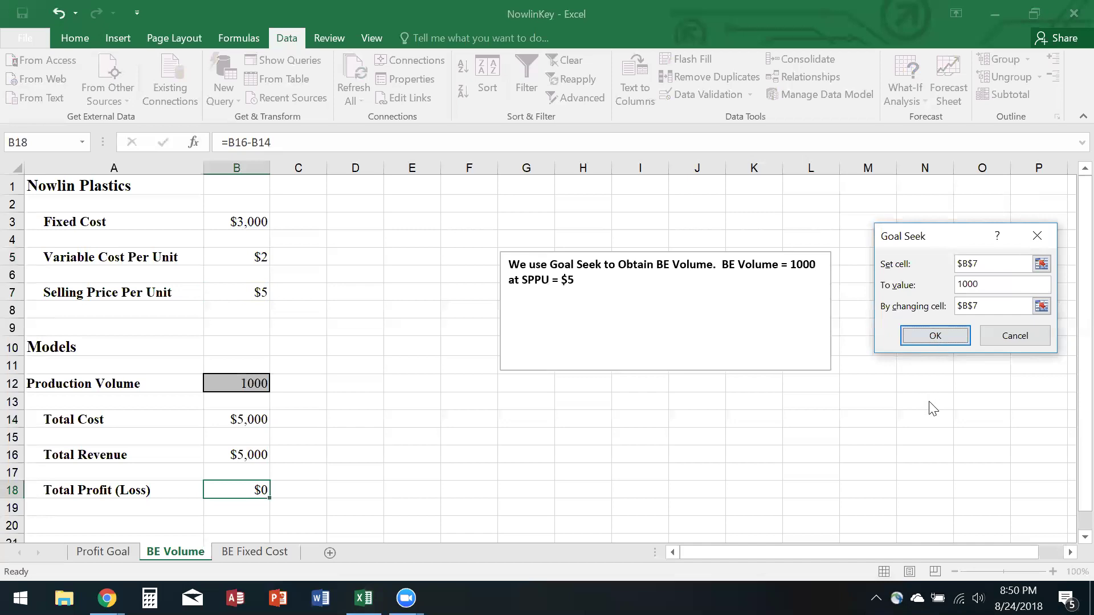
pyautogui.click(1000, 260)
pyautogui.click(997, 284)
pyautogui.click(989, 307)
pyautogui.click(935, 336)
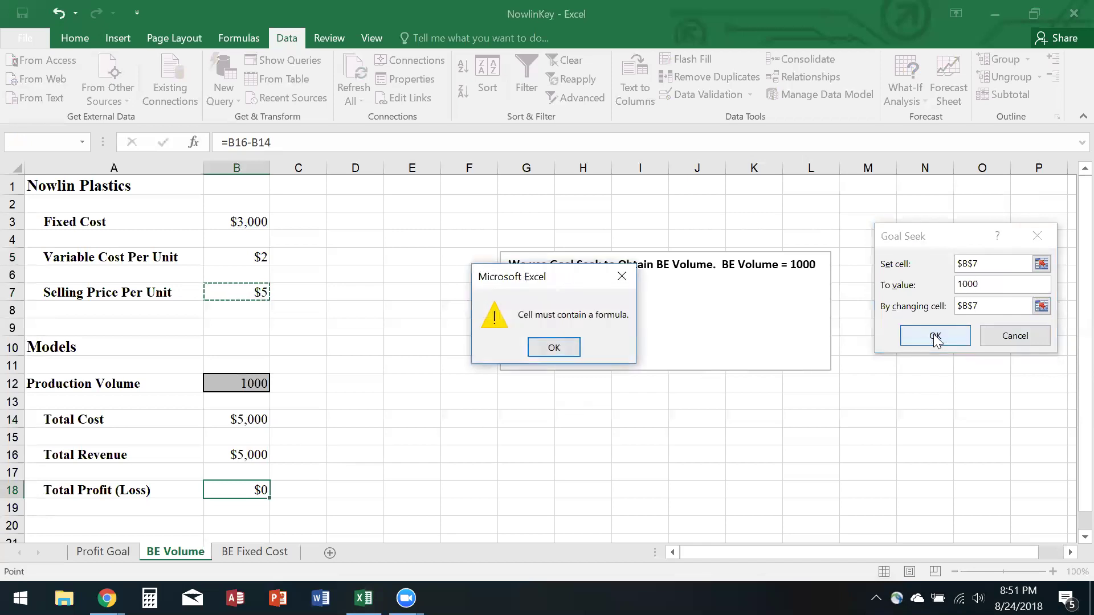
pyautogui.click(555, 348)
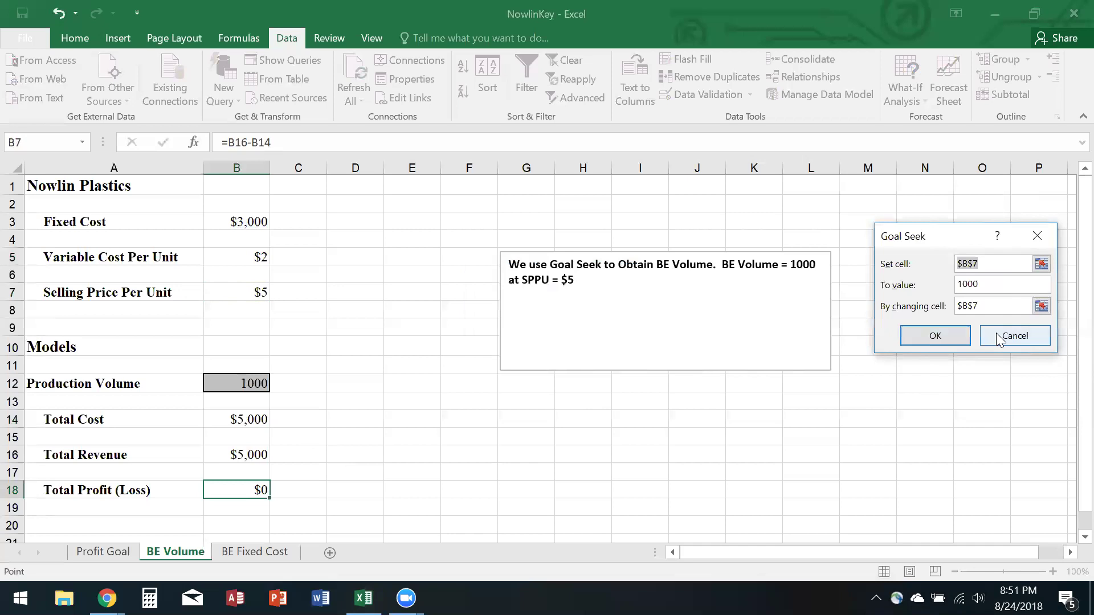
pyautogui.click(1001, 337)
# Check the content of the Production Volume cell B12 and the Total Cost formula in B14 on the BE Volume sheet
pyautogui.click(562, 422)
pyautogui.click(259, 381)
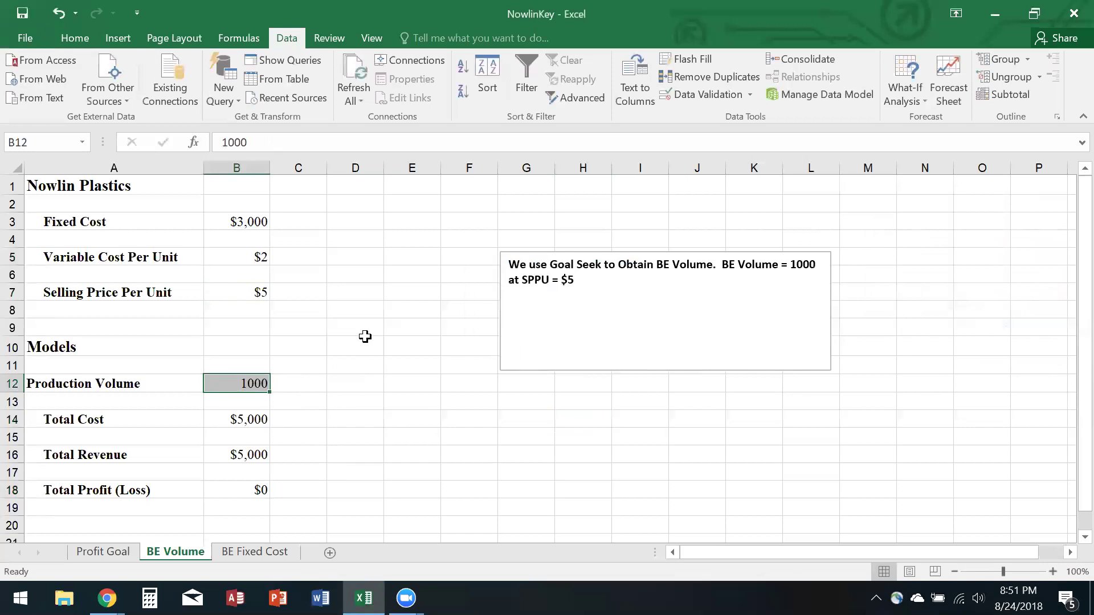
pyautogui.click(348, 388)
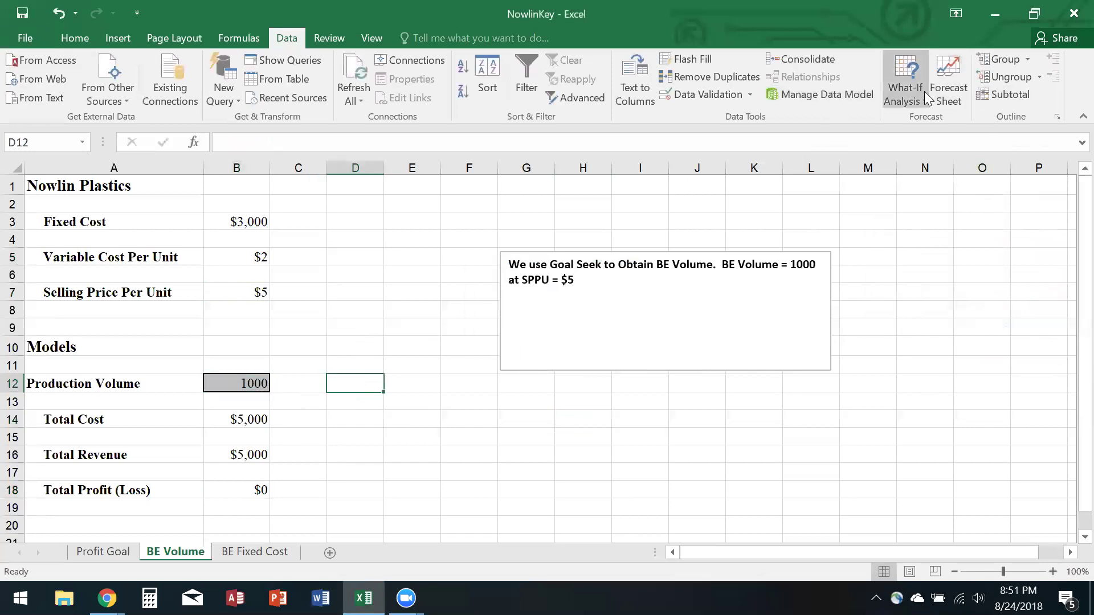
pyautogui.click(254, 417)
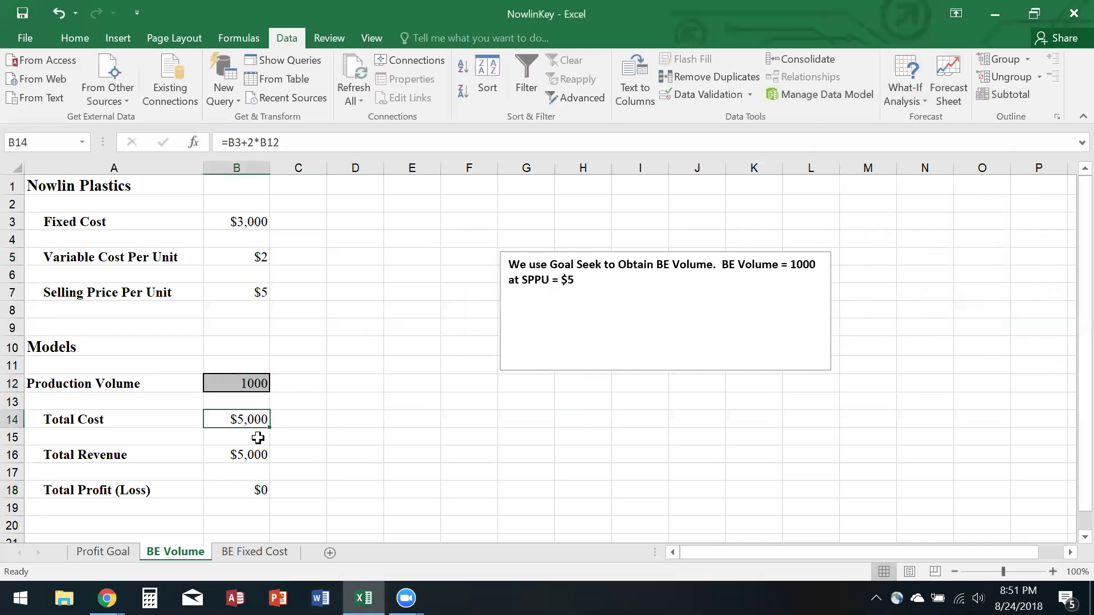
# Inspect the Total Revenue and Total Profit (Loss) formulas in B16 and B18 and the Production Volume in B12
pyautogui.click(251, 451)
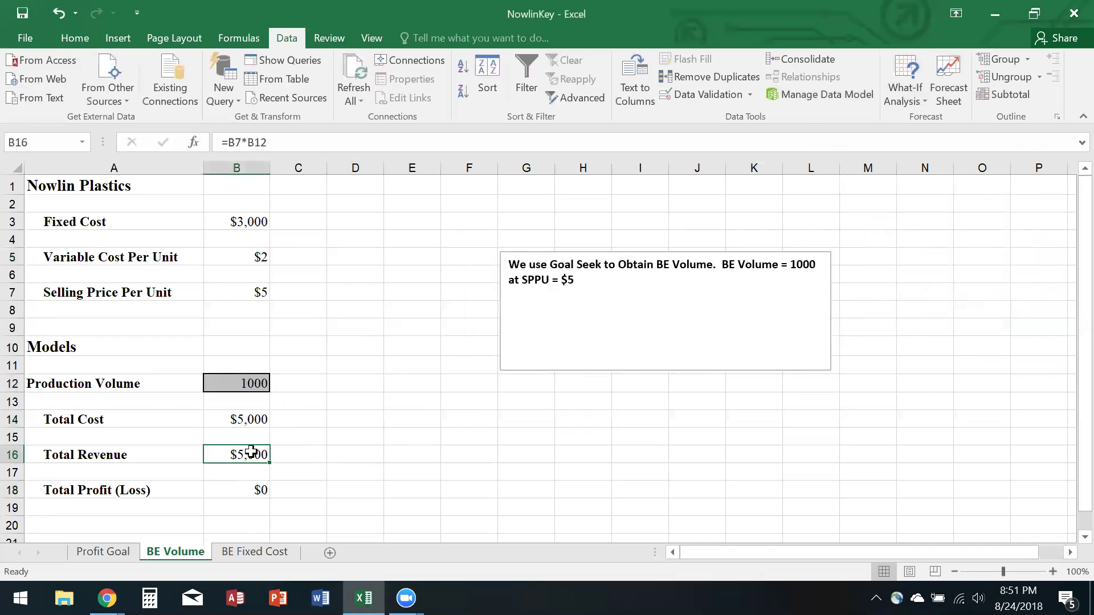
pyautogui.click(251, 485)
pyautogui.click(245, 376)
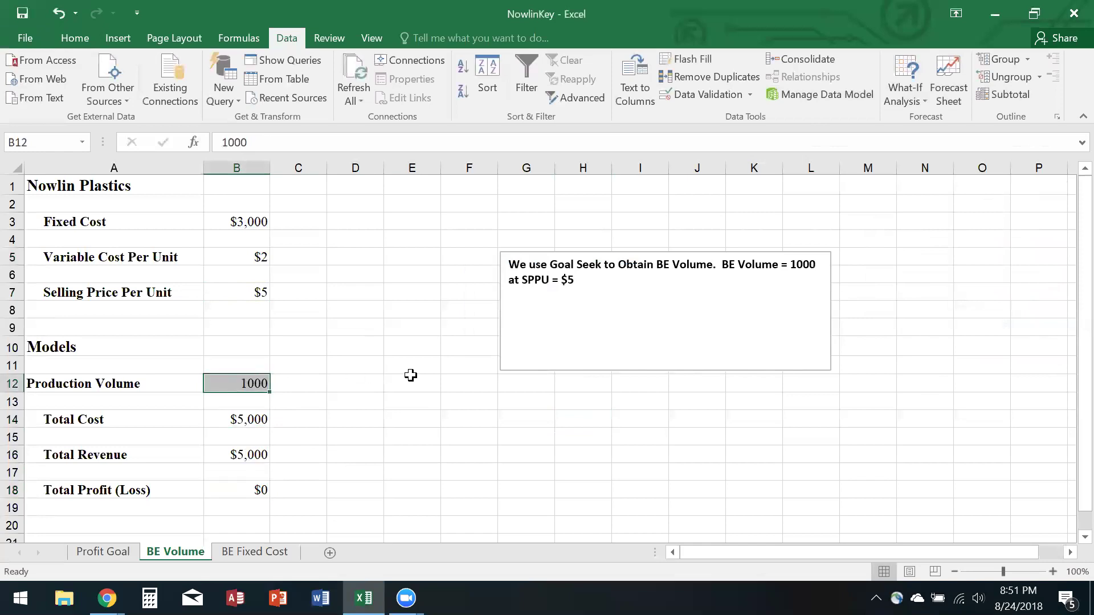
pyautogui.click(924, 105)
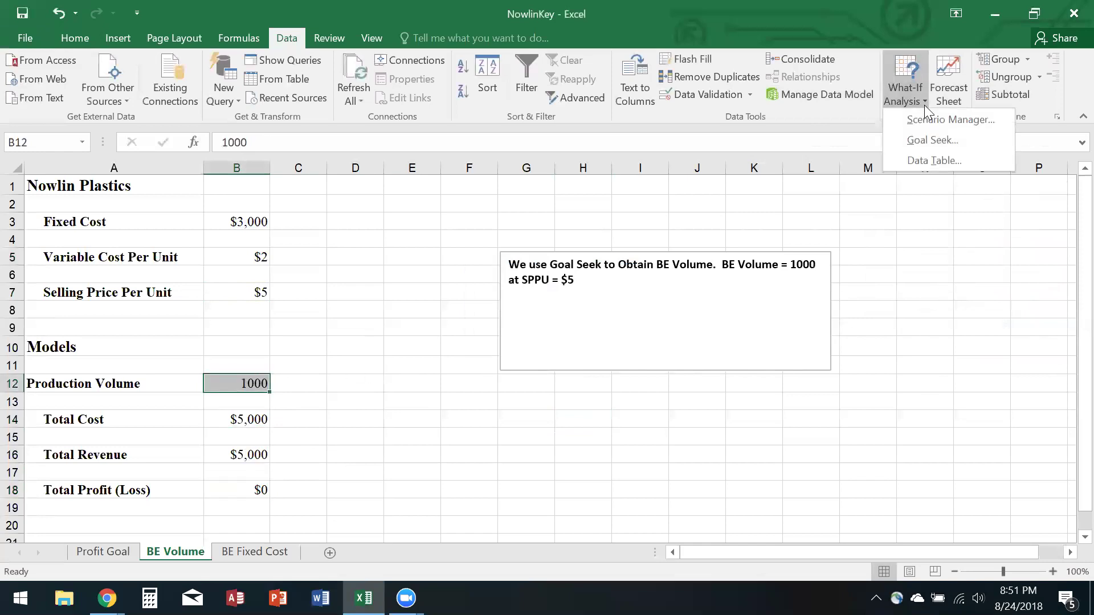
pyautogui.click(955, 208)
pyautogui.click(366, 472)
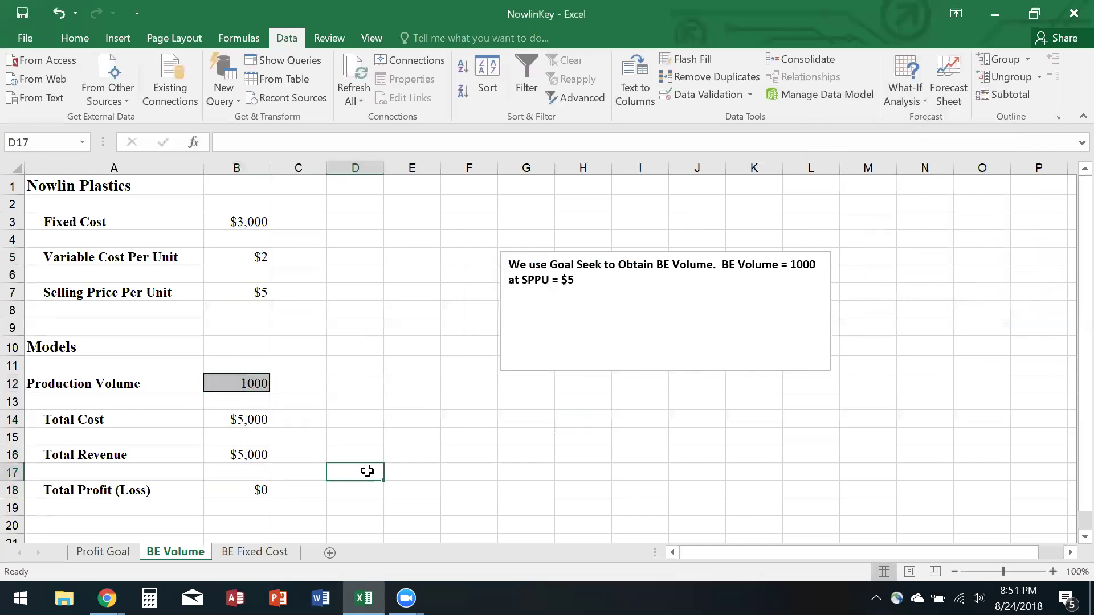
# Compare how the Total Cost, Total Revenue and Total Profit (Loss) formulas in B14, B16 and B18 depend on Production Volume in B12
pyautogui.click(220, 387)
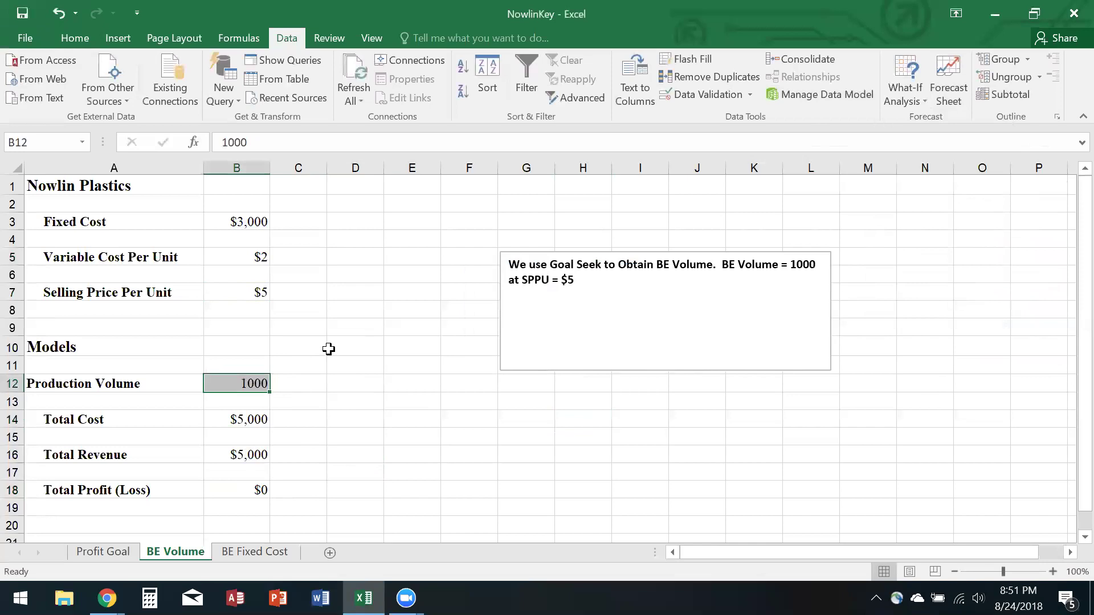
pyautogui.click(264, 420)
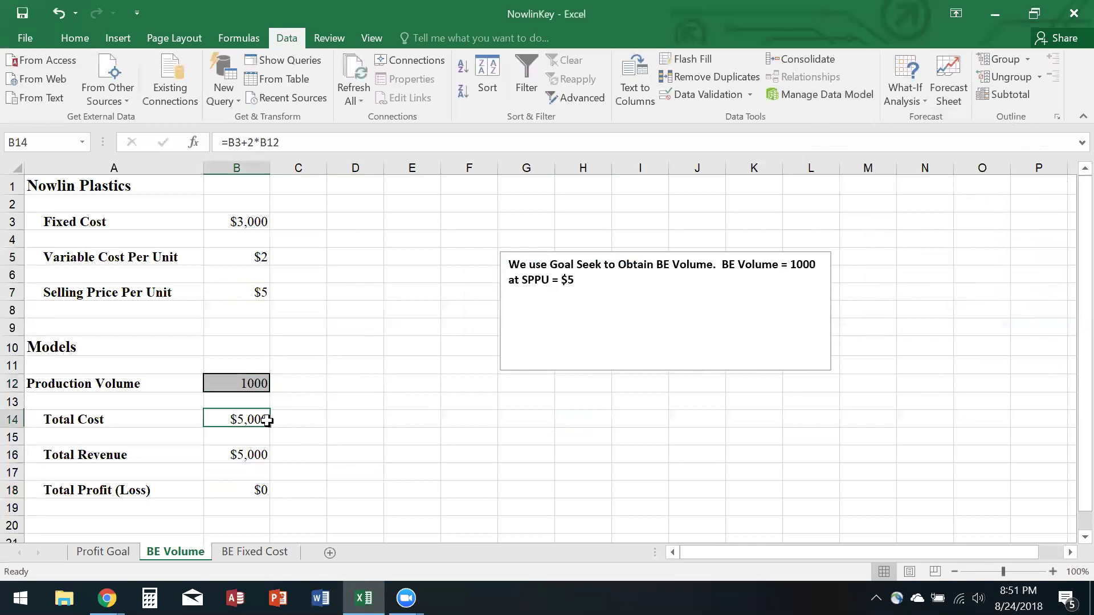
pyautogui.click(249, 460)
pyautogui.click(245, 422)
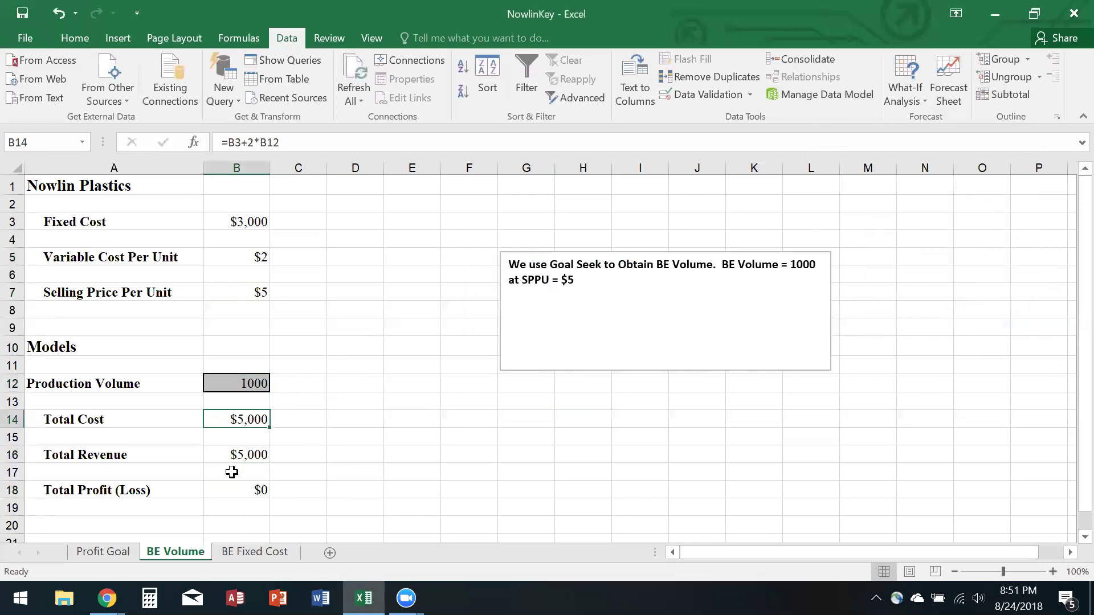
pyautogui.click(232, 460)
pyautogui.click(237, 485)
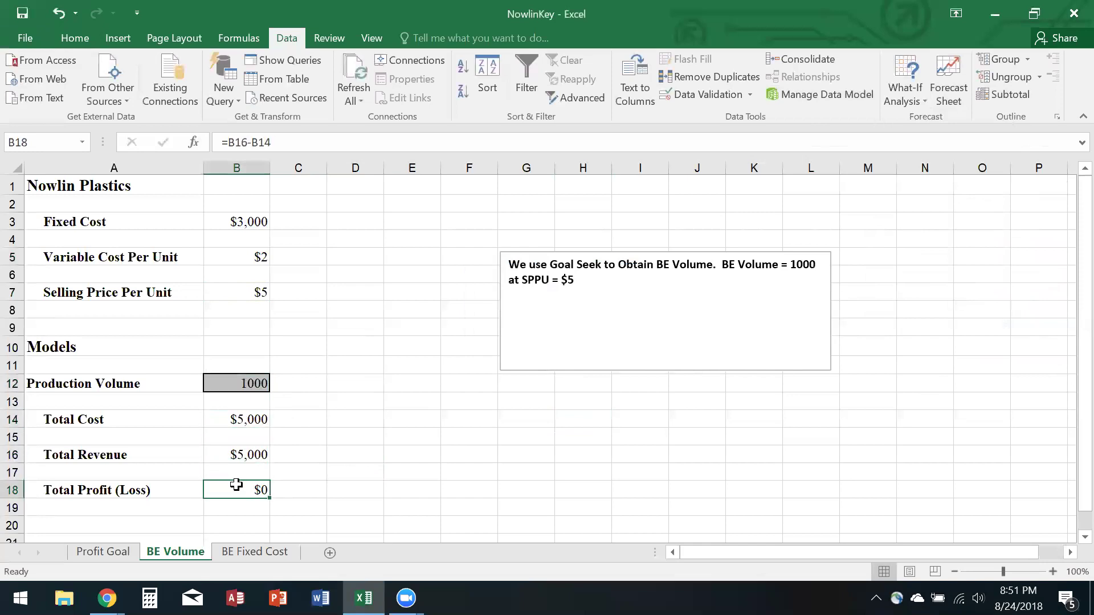
pyautogui.click(249, 423)
pyautogui.click(248, 453)
pyautogui.click(246, 398)
pyautogui.click(244, 386)
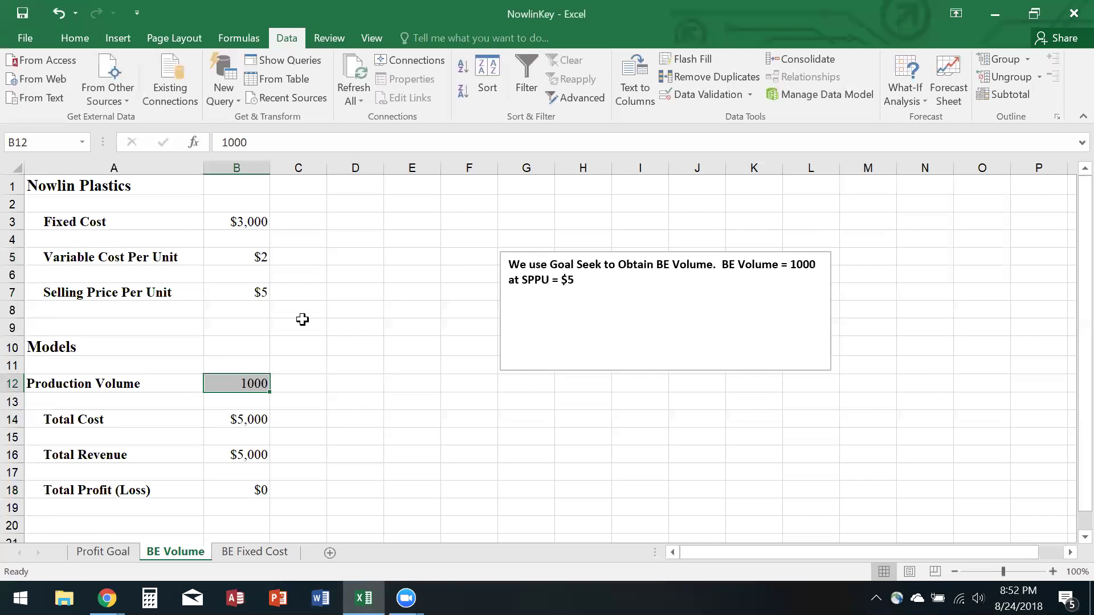
pyautogui.click(302, 398)
pyautogui.click(221, 390)
pyautogui.click(335, 382)
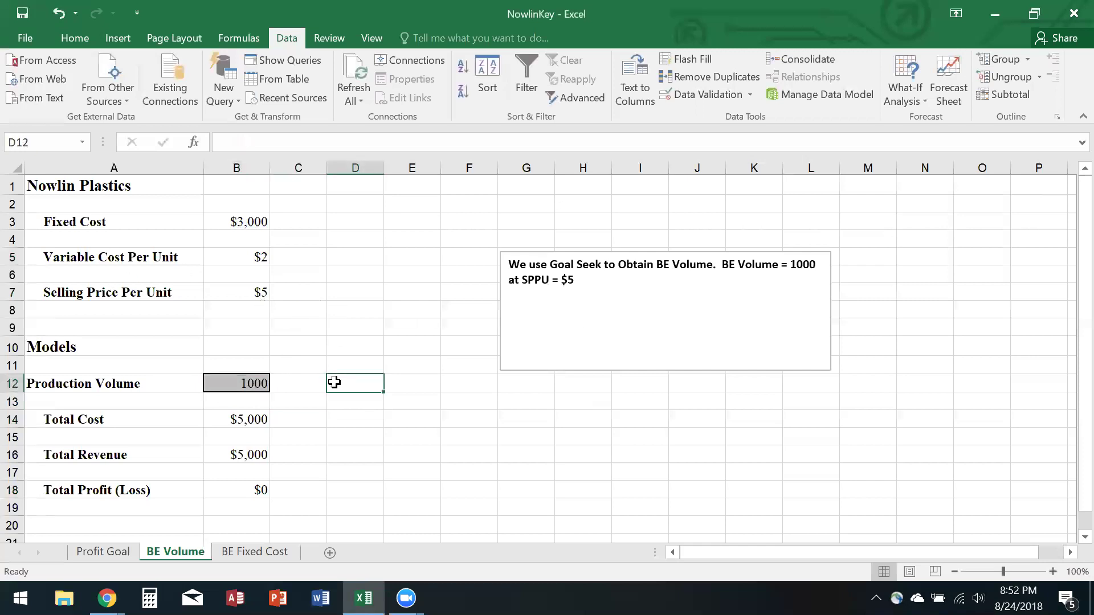
pyautogui.click(255, 381)
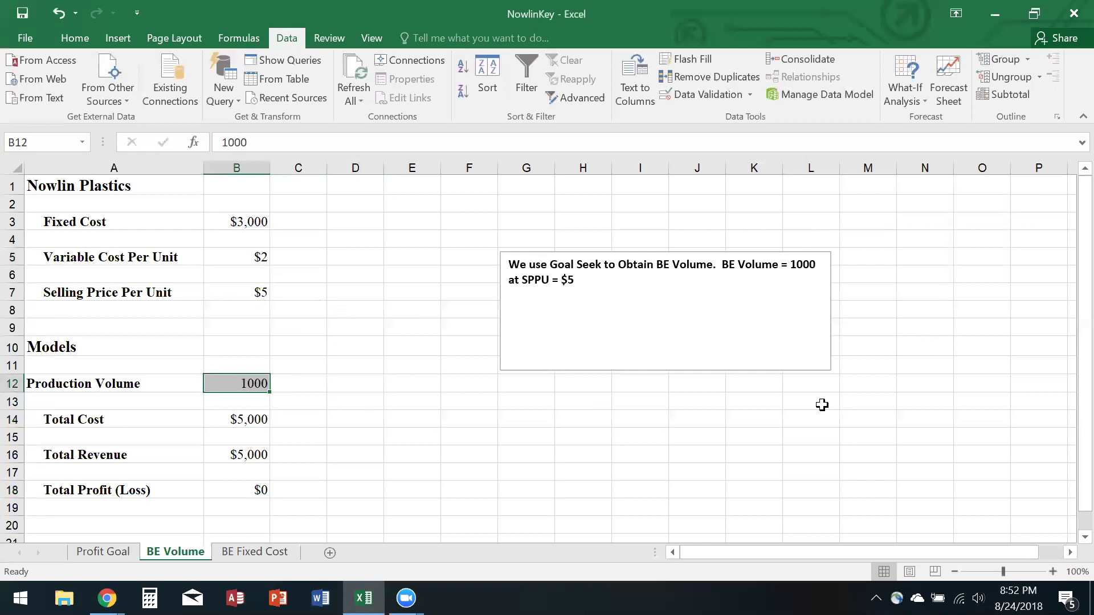
pyautogui.click(331, 397)
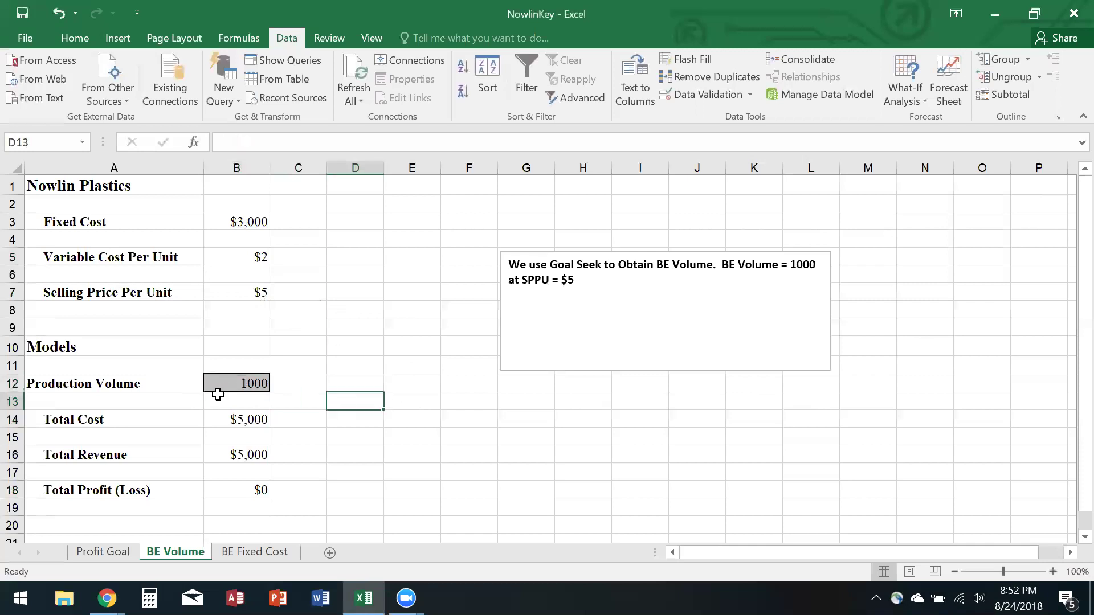
pyautogui.click(254, 382)
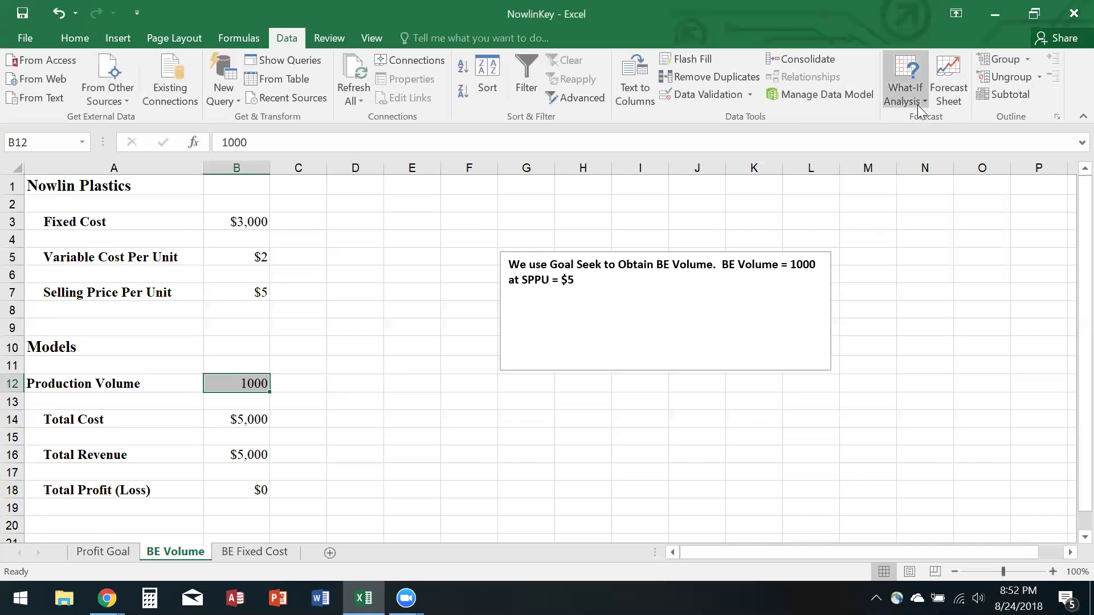
pyautogui.click(308, 380)
pyautogui.click(342, 379)
# Trace the Production Volume in B12 through Total Cost and Total Revenue to the Total Profit (Loss) formula in B18
pyautogui.click(260, 385)
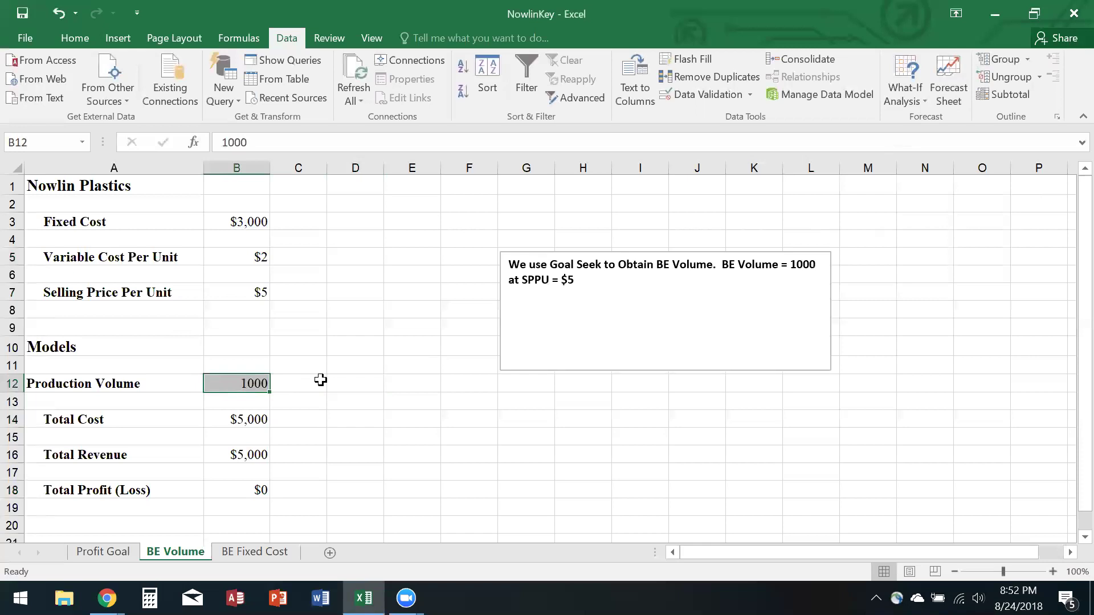
pyautogui.click(253, 416)
pyautogui.click(257, 453)
pyautogui.click(265, 490)
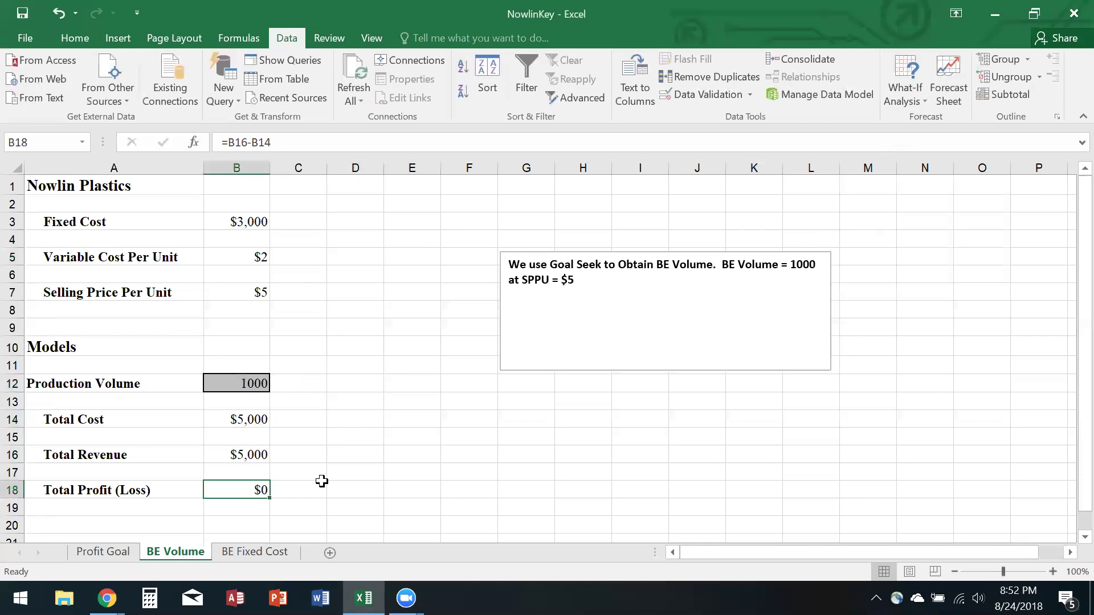
# Set the Production Volume in B12 of the BE Volume sheet to 500
pyautogui.click(237, 384)
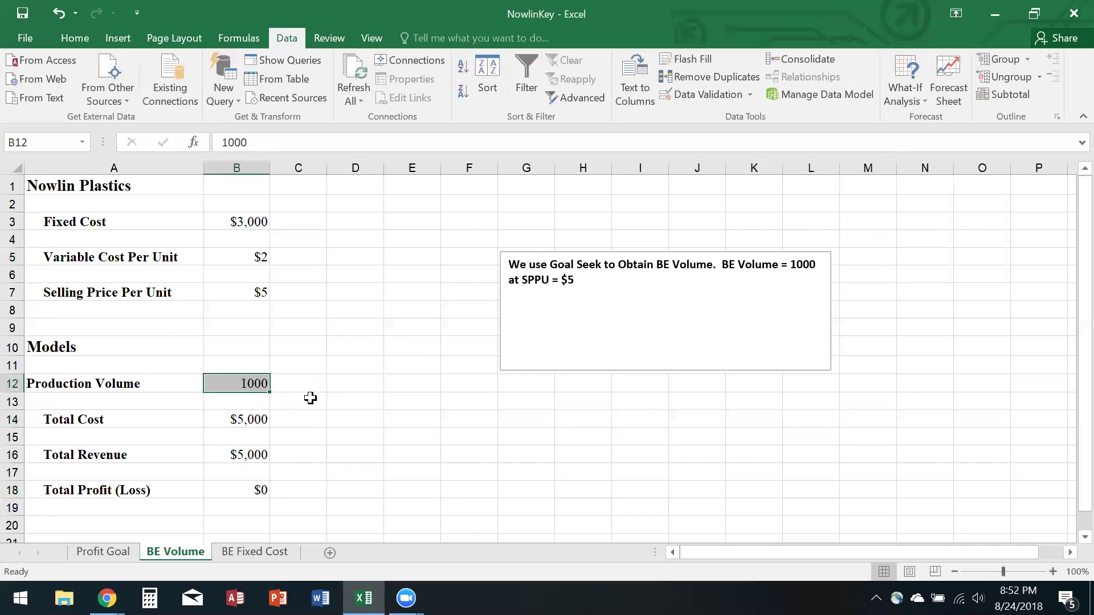
pyautogui.press('BackSpace')
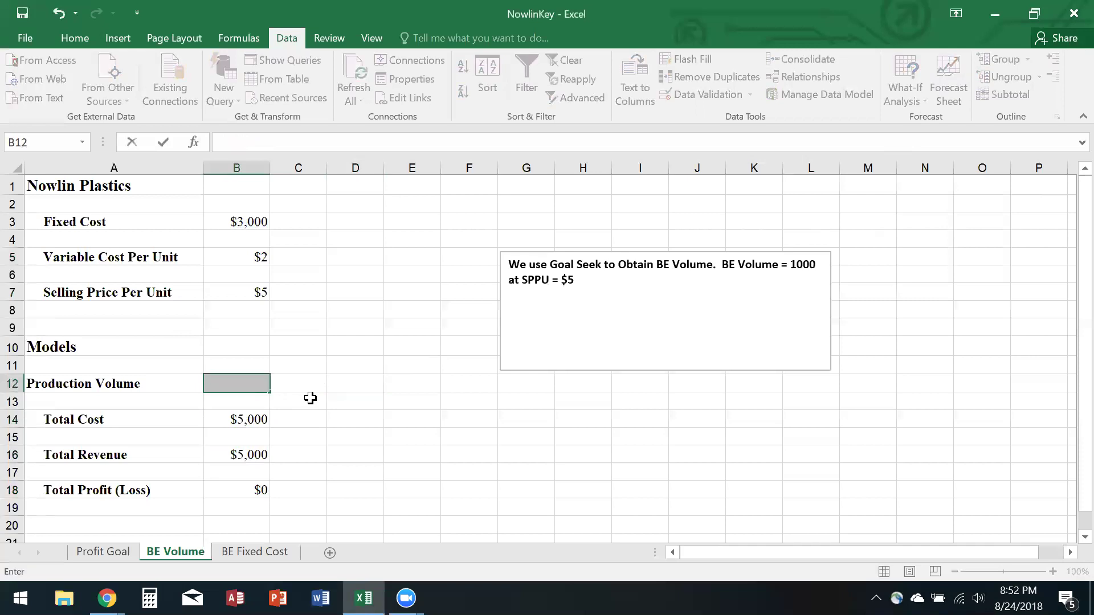
pyautogui.write('500')
pyautogui.press('Return')
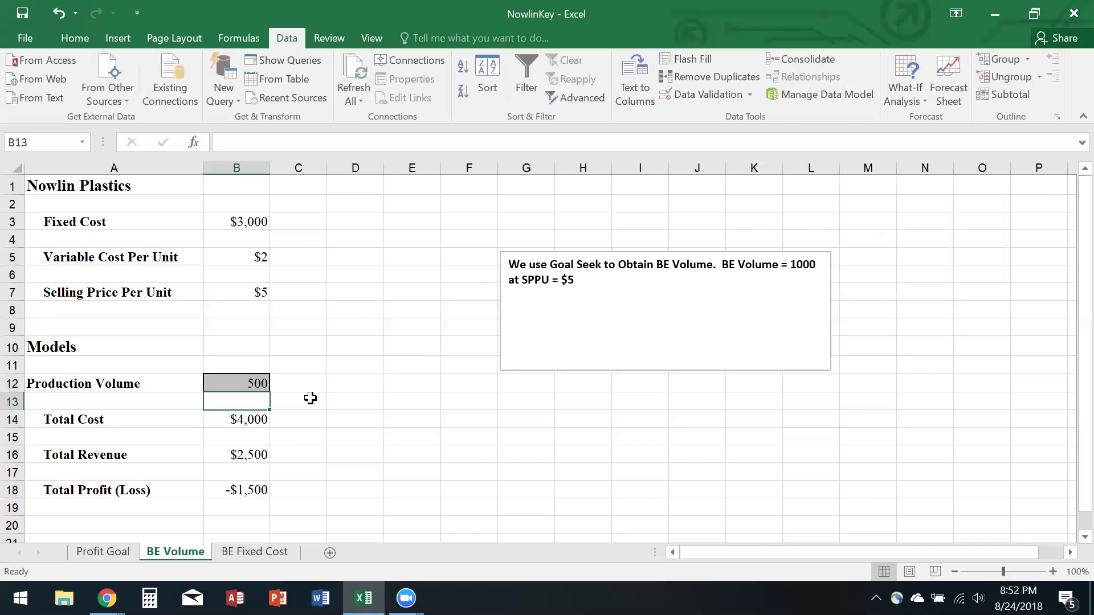
# Set the Production Volume in B12 of the BE Volume sheet to 4000
pyautogui.click(276, 381)
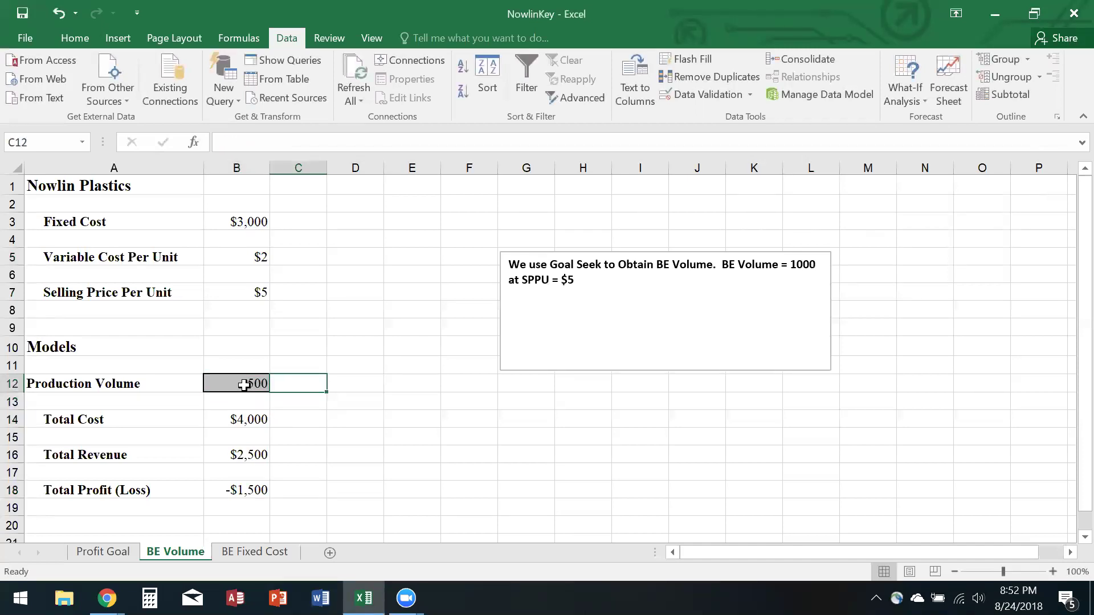
pyautogui.click(244, 385)
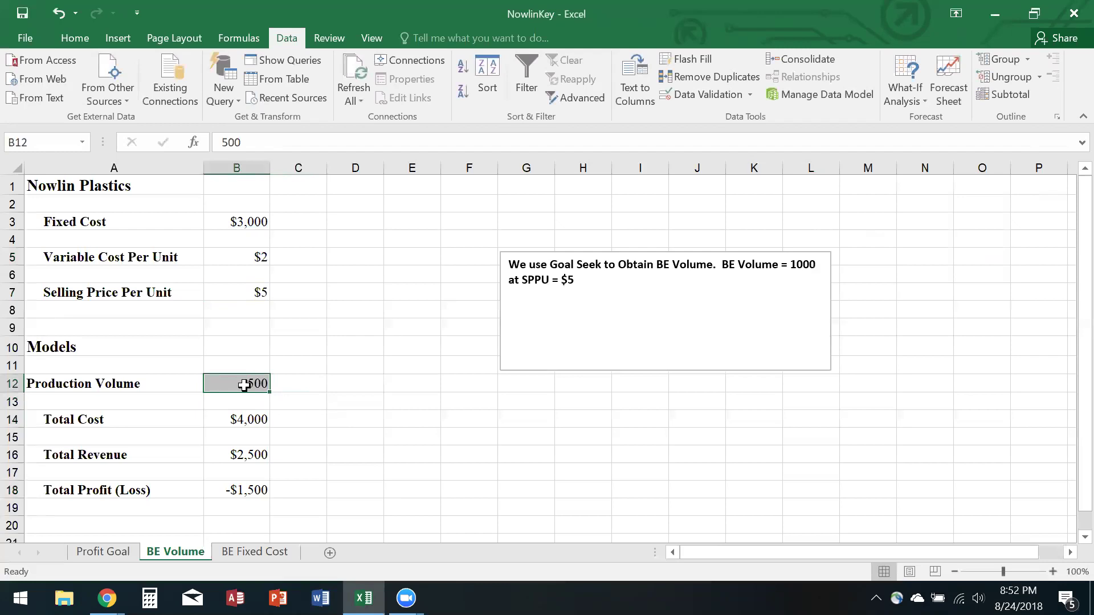
pyautogui.write('4000')
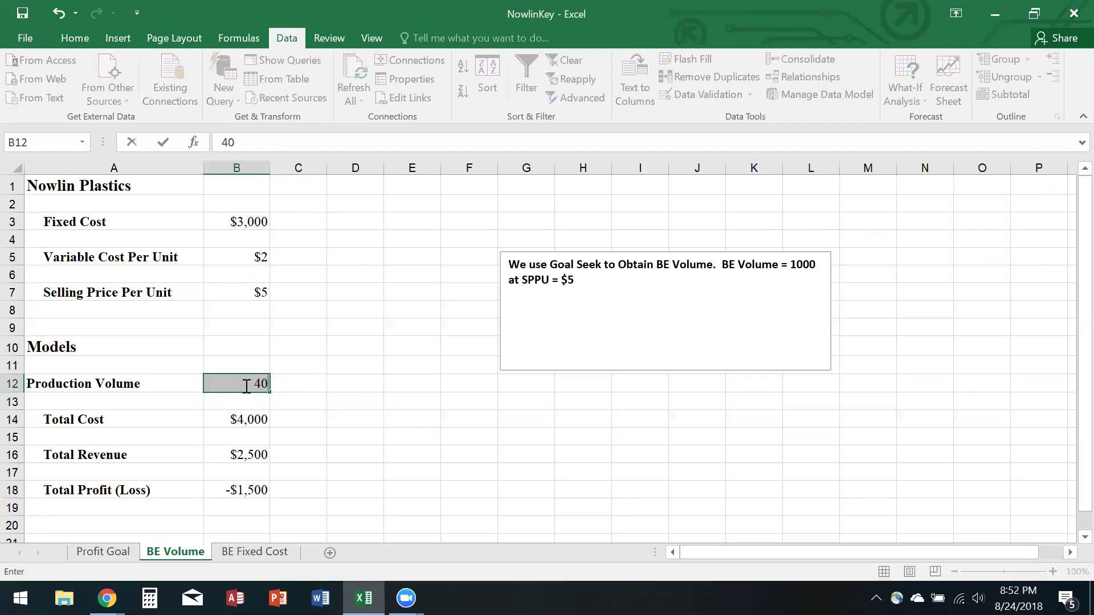
pyautogui.press('Return')
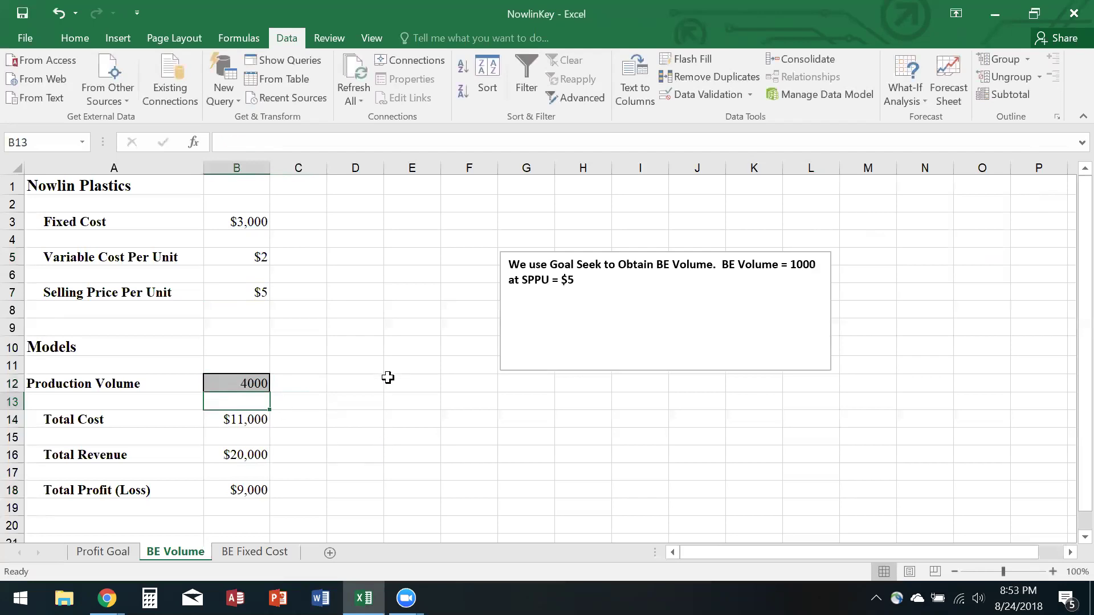
# Set the Production Volume in B12 of the BE Volume sheet back to 1000
pyautogui.click(389, 380)
pyautogui.click(247, 381)
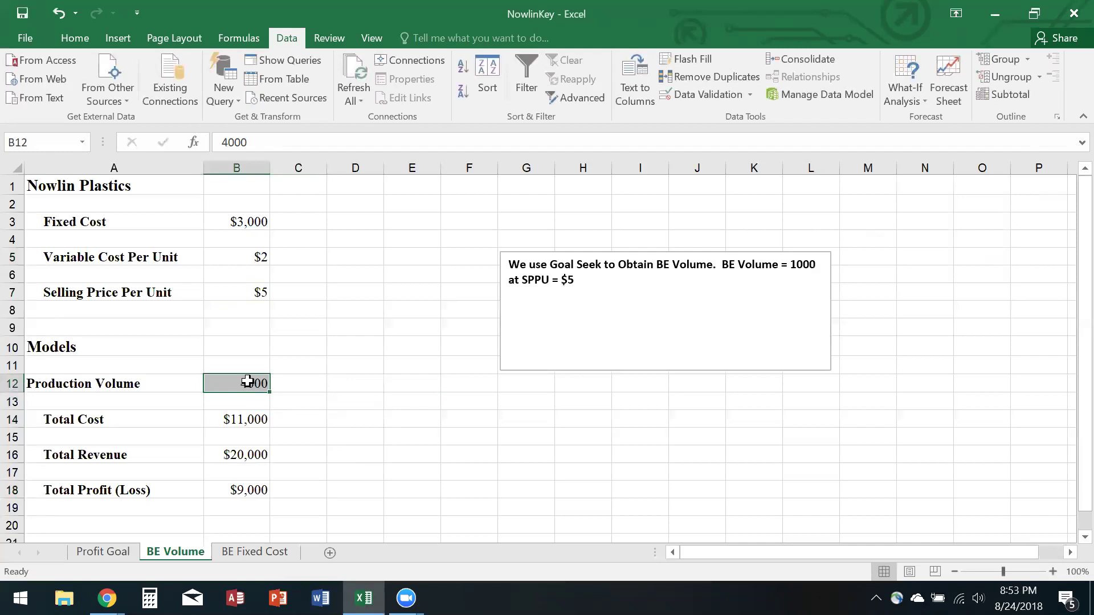
pyautogui.write('1000')
pyautogui.press('Return')
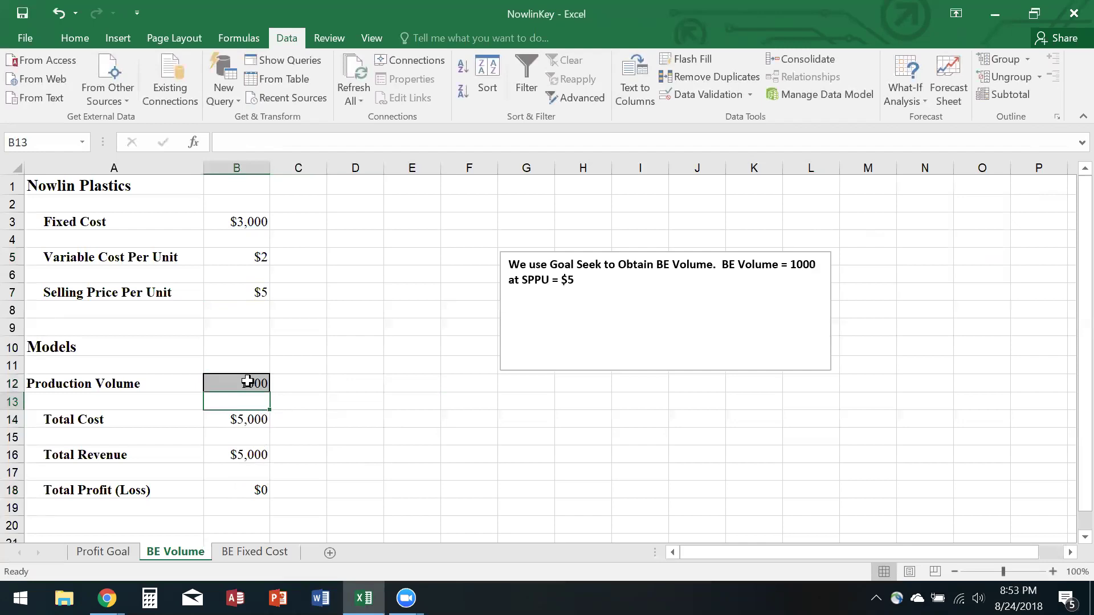
# Check the Total Profit (Loss) formula in B18 and the Fixed Cost in B3 on the BE Volume sheet
pyautogui.click(350, 377)
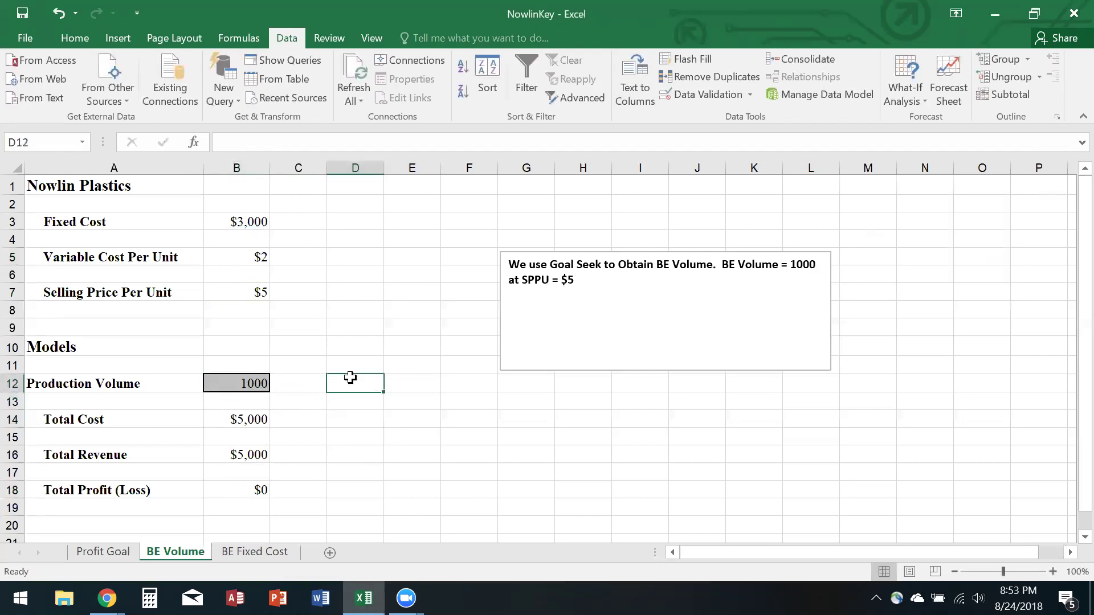
pyautogui.click(221, 489)
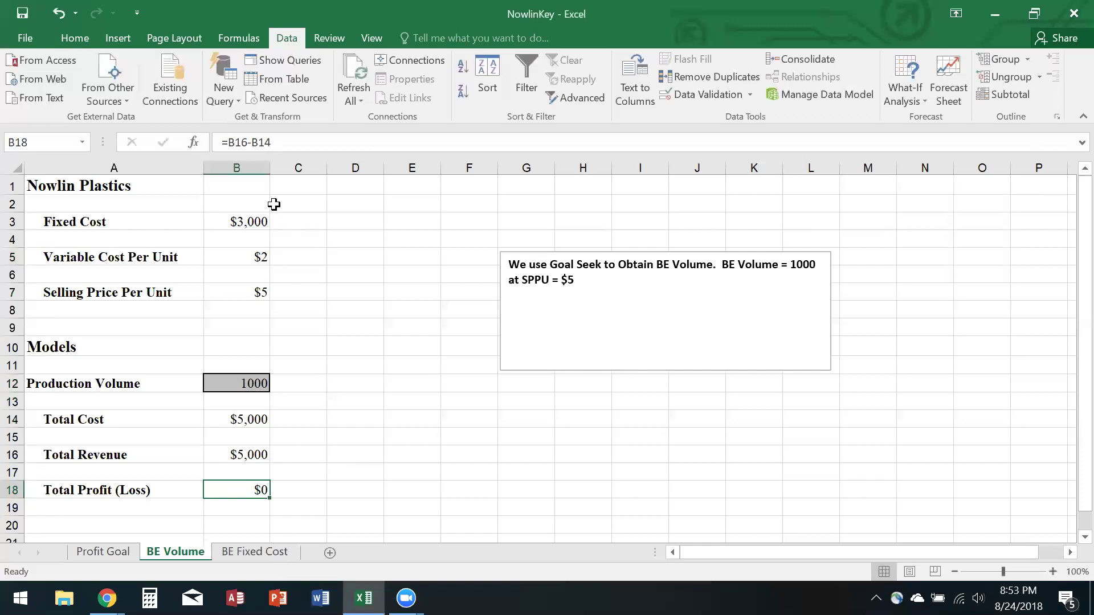
pyautogui.click(255, 222)
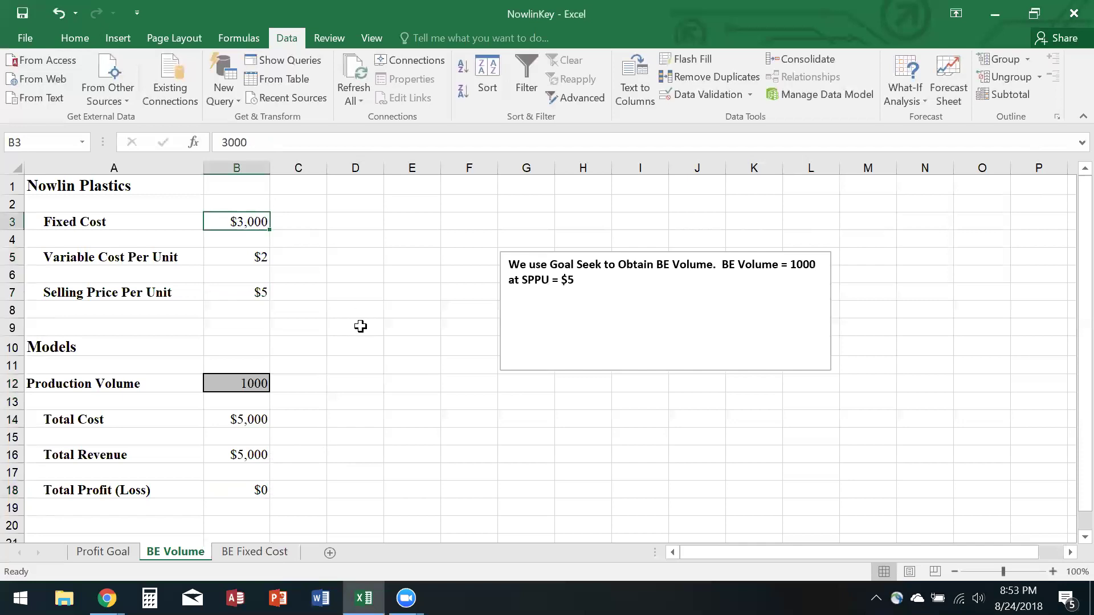
# On the BE Fixed Cost sheet, start Goal Seek with Total Profit (Loss) in B18 as the set cell
pyautogui.click(258, 551)
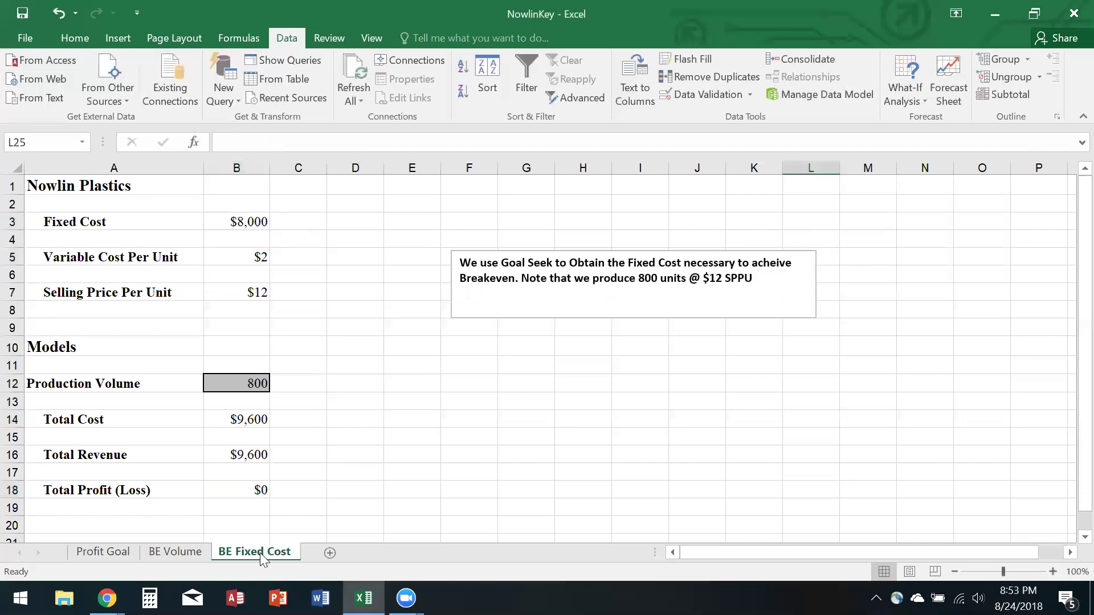
pyautogui.click(380, 479)
pyautogui.click(237, 223)
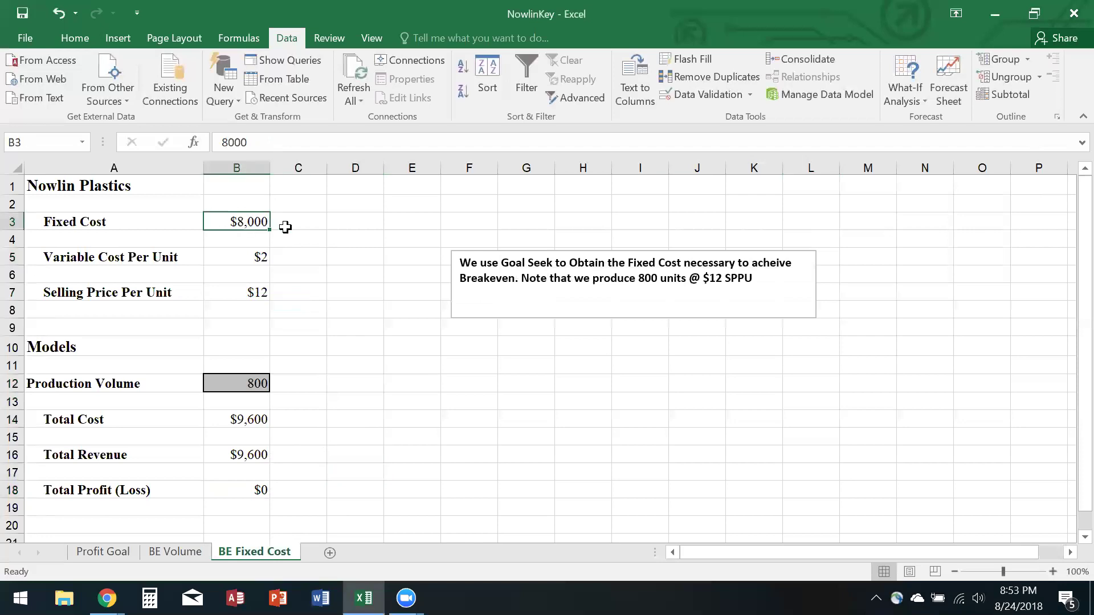
pyautogui.click(923, 96)
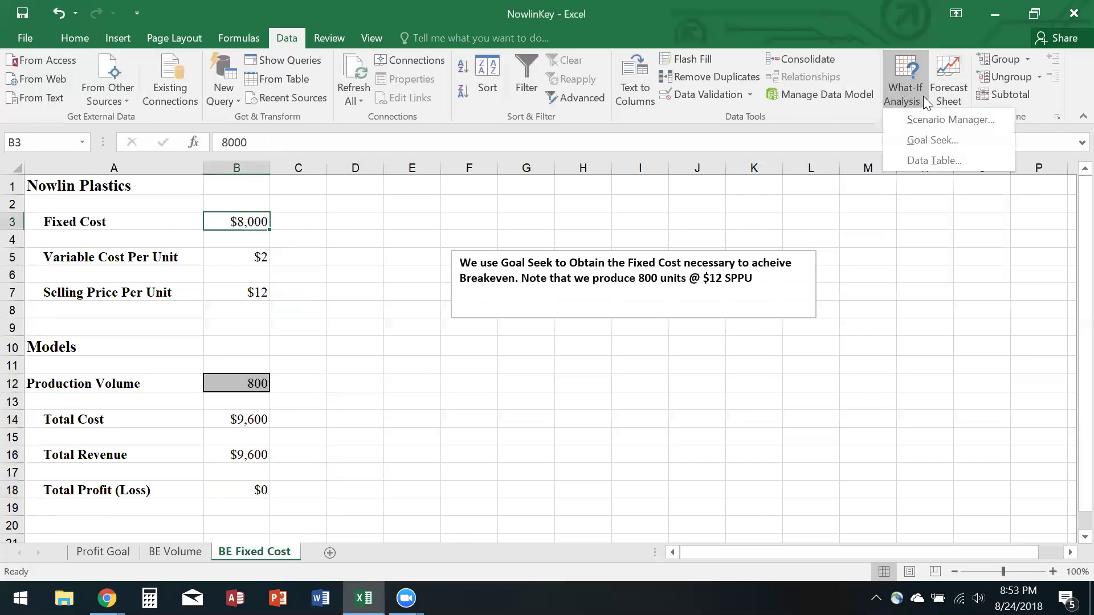
pyautogui.click(931, 141)
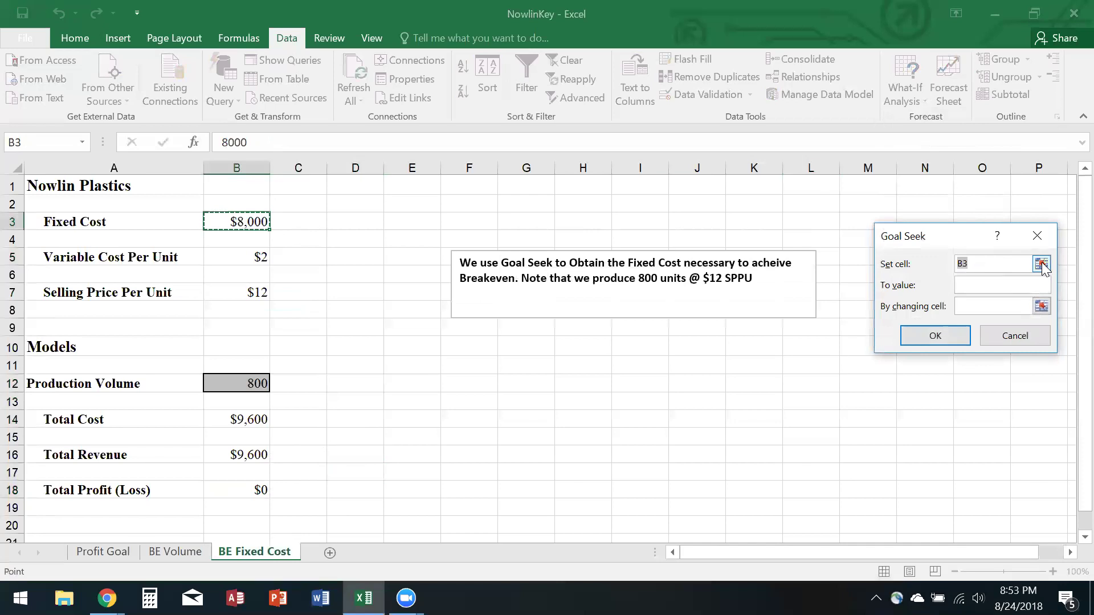
pyautogui.click(992, 290)
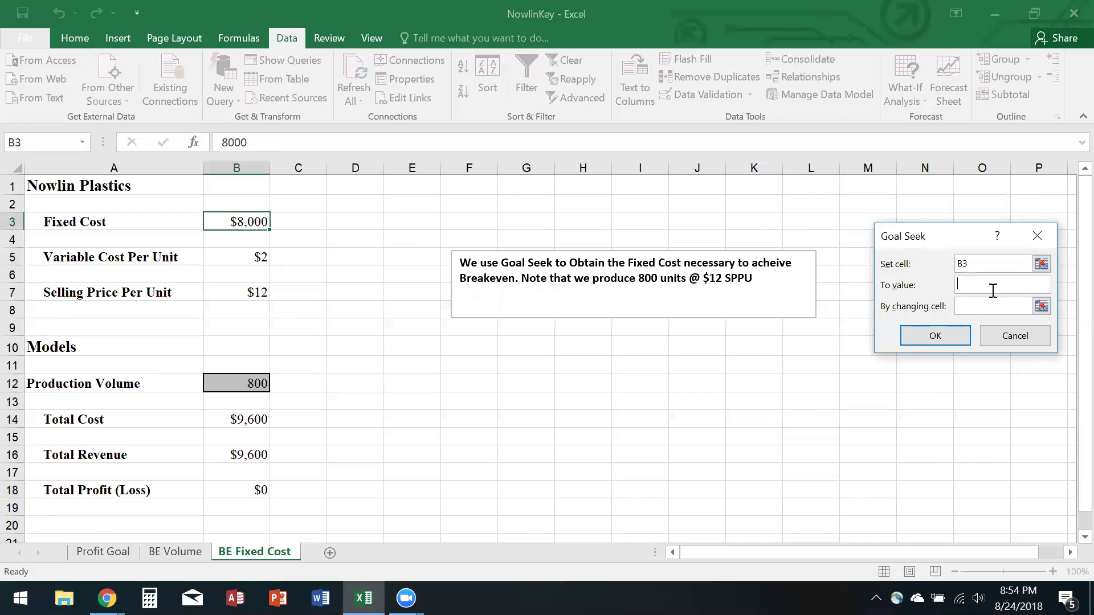
pyautogui.click(1041, 264)
pyautogui.click(246, 485)
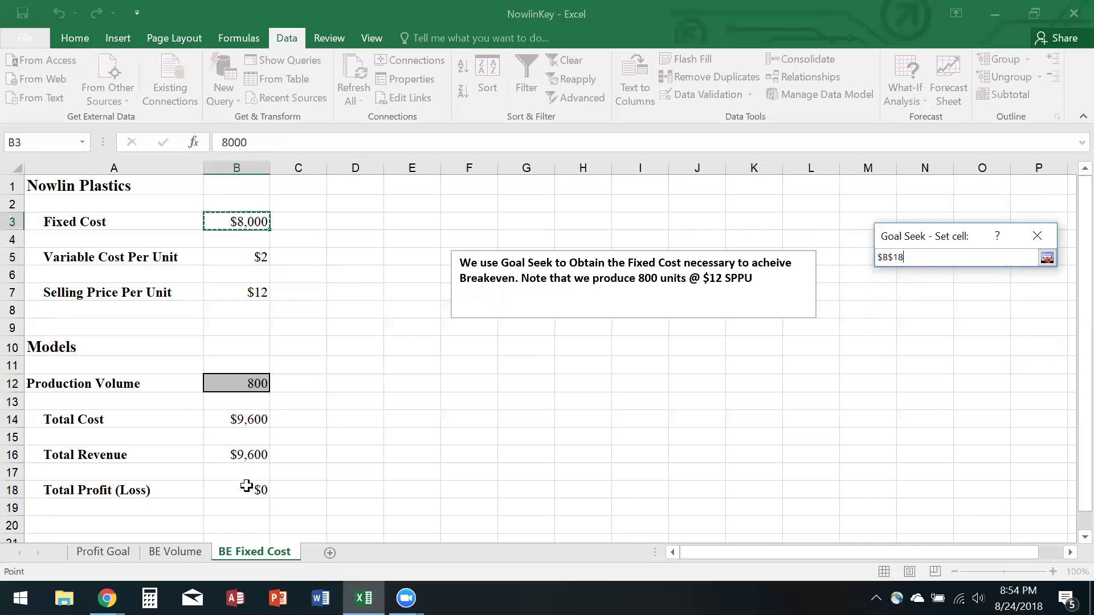
pyautogui.click(1046, 258)
# Run Goal Seek with a target value of 0 by changing the Fixed Cost in B3, and accept the solution
pyautogui.click(976, 285)
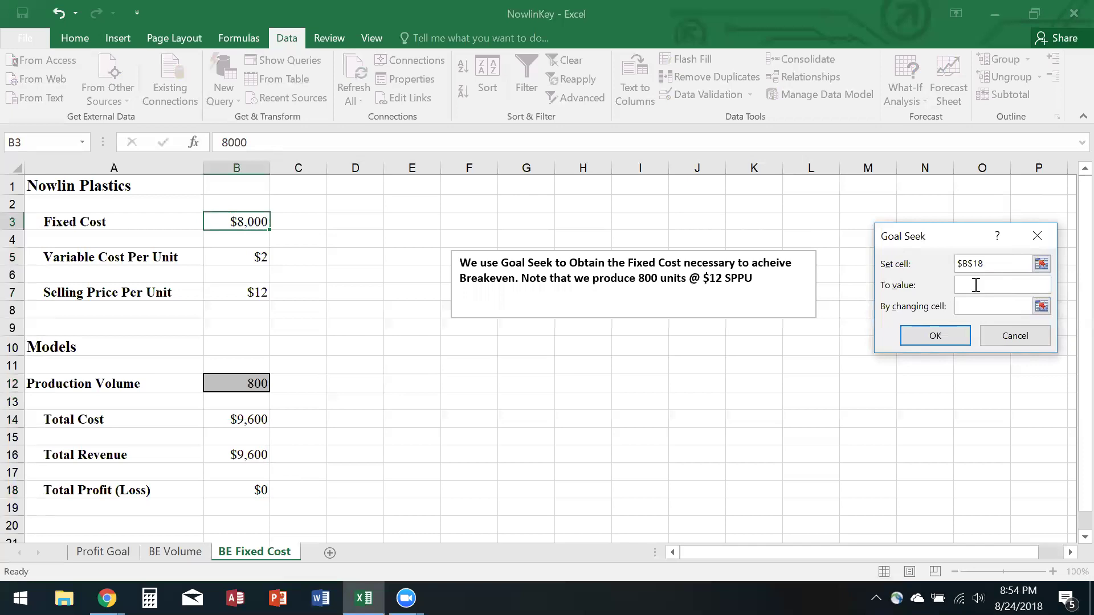
pyautogui.write('0')
pyautogui.click(1041, 306)
pyautogui.click(220, 223)
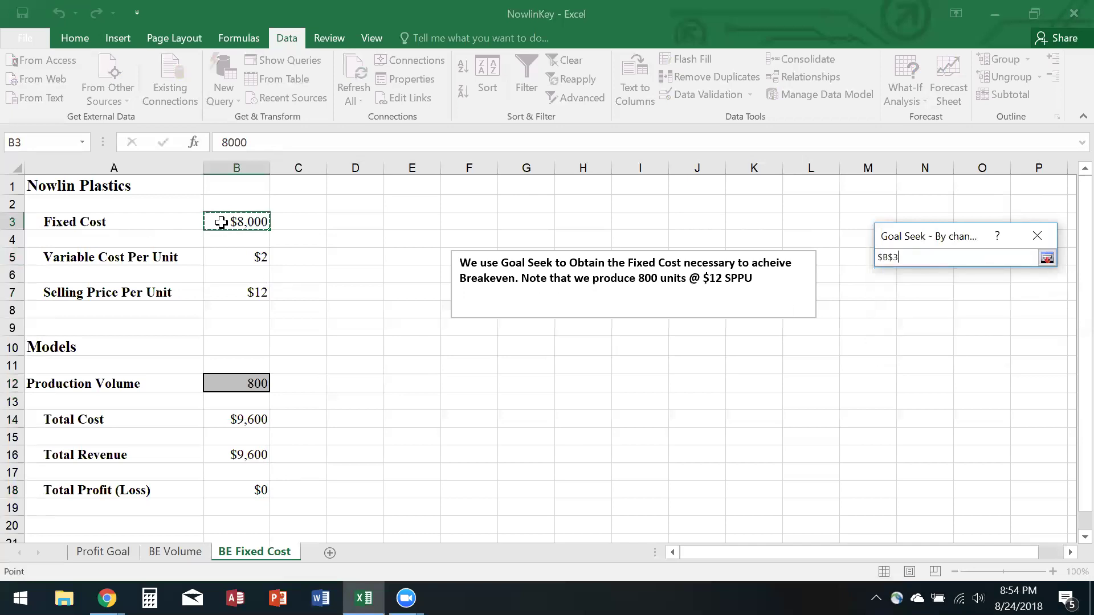
pyautogui.click(1047, 258)
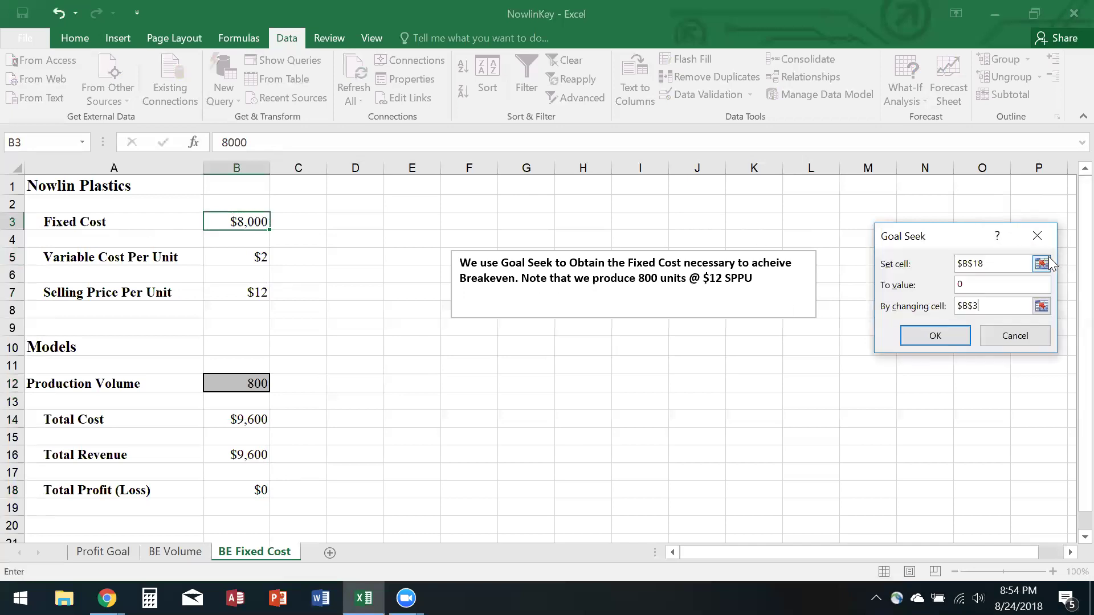
pyautogui.click(922, 331)
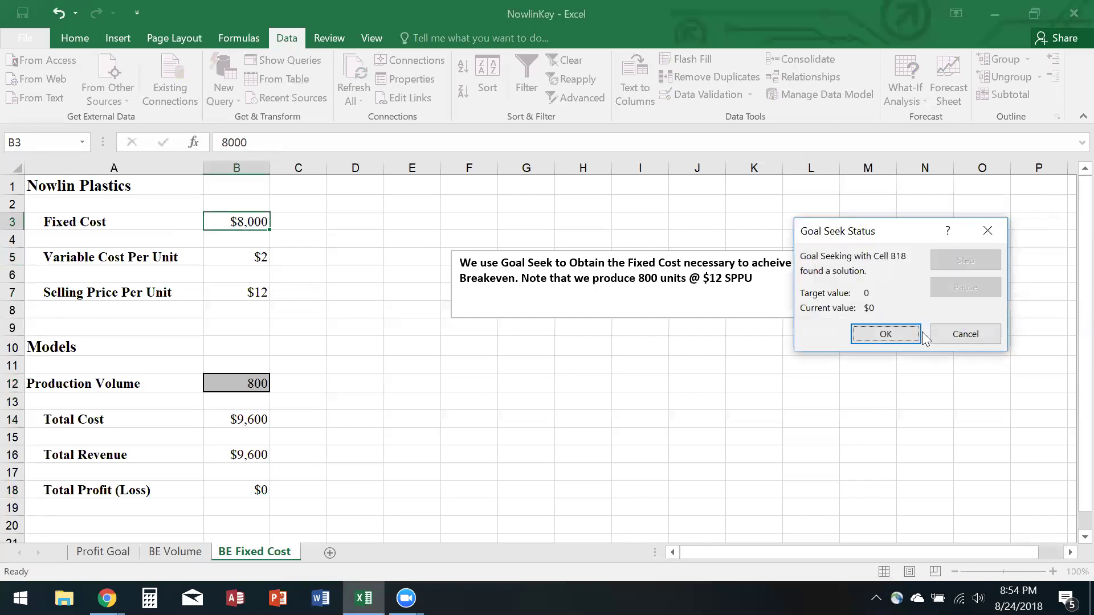
pyautogui.click(886, 335)
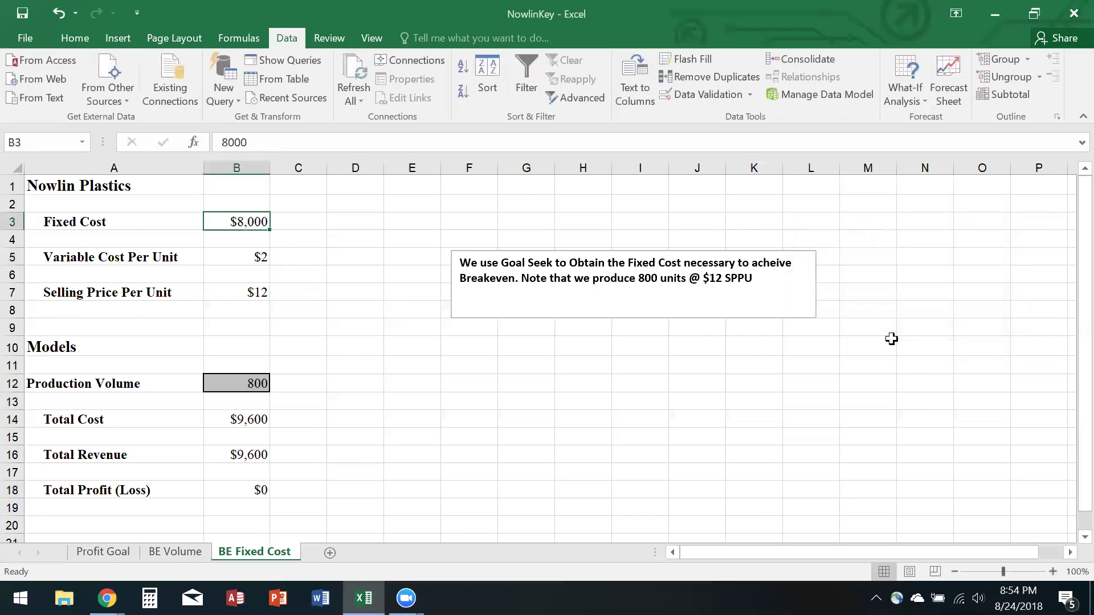
pyautogui.click(221, 485)
pyautogui.click(920, 98)
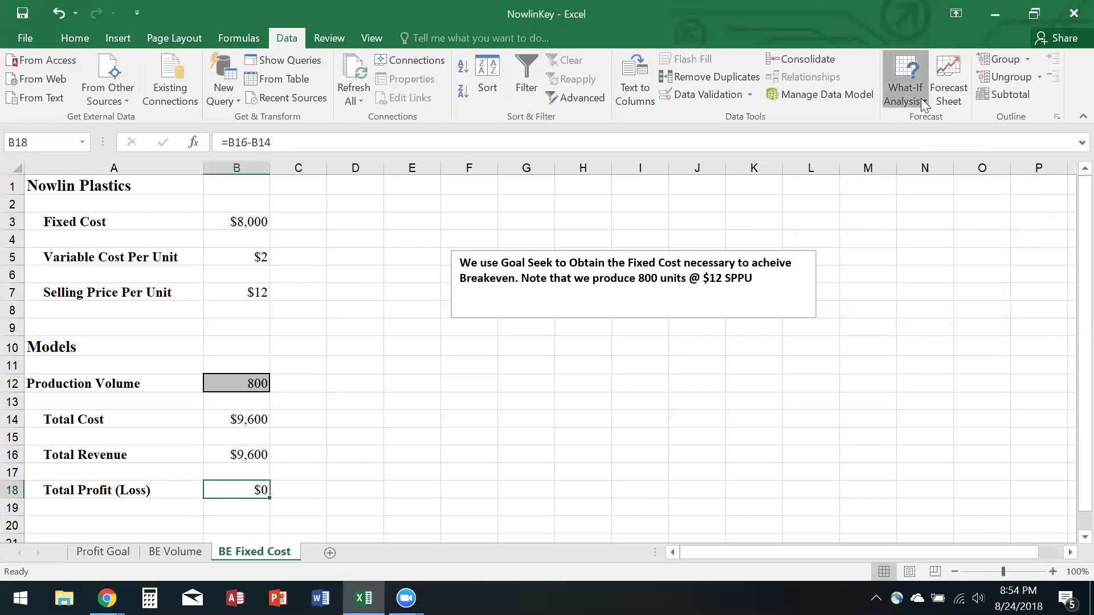
pyautogui.click(920, 98)
pyautogui.click(937, 139)
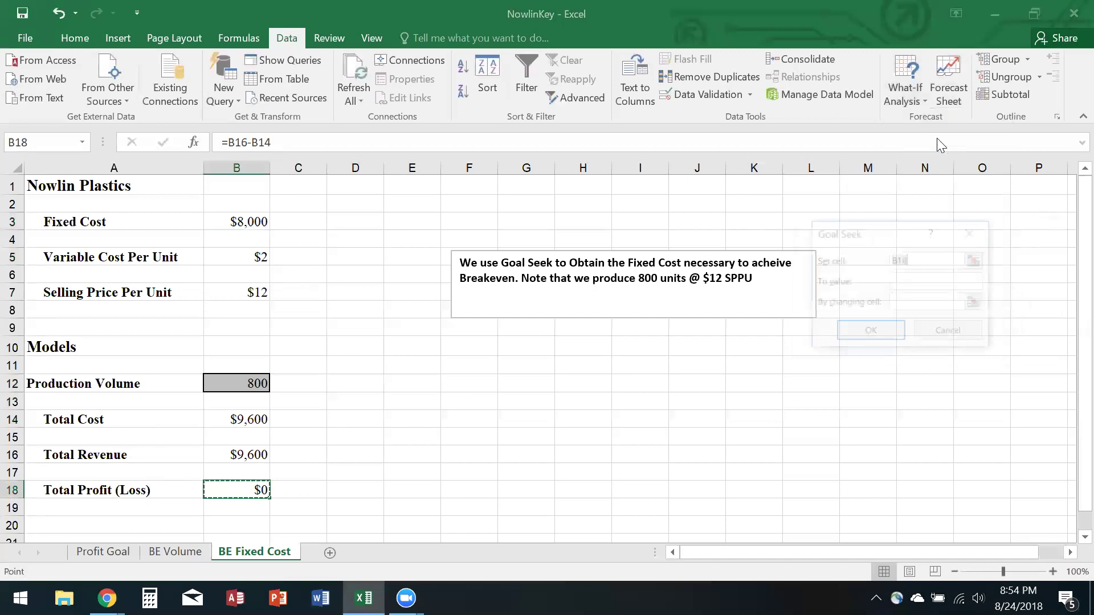
pyautogui.moveTo(890, 237); pyautogui.dragTo(937, 268)
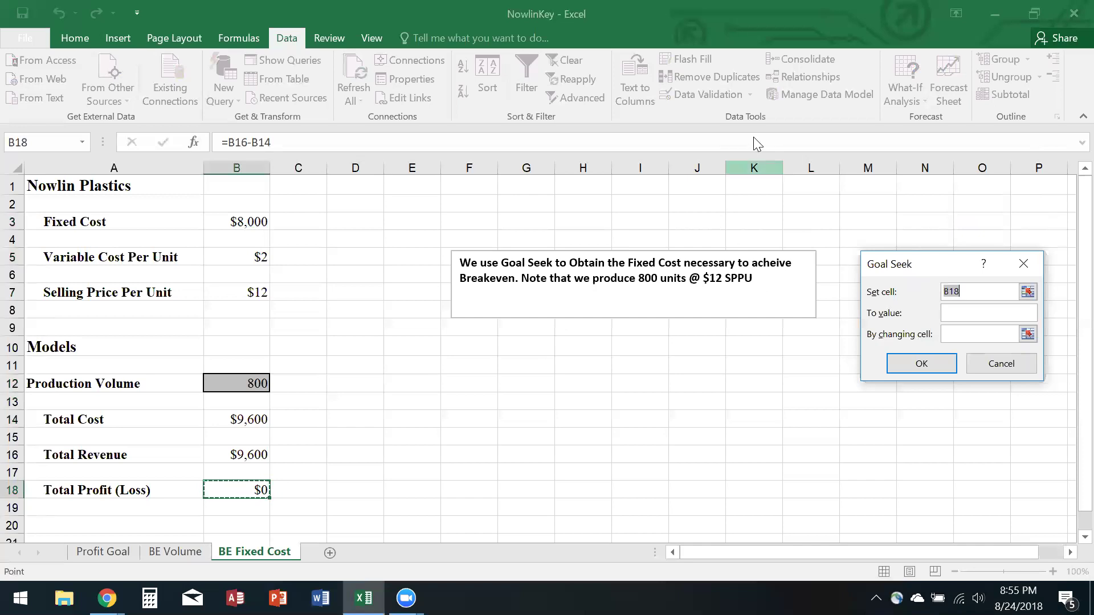
pyautogui.click(220, 418)
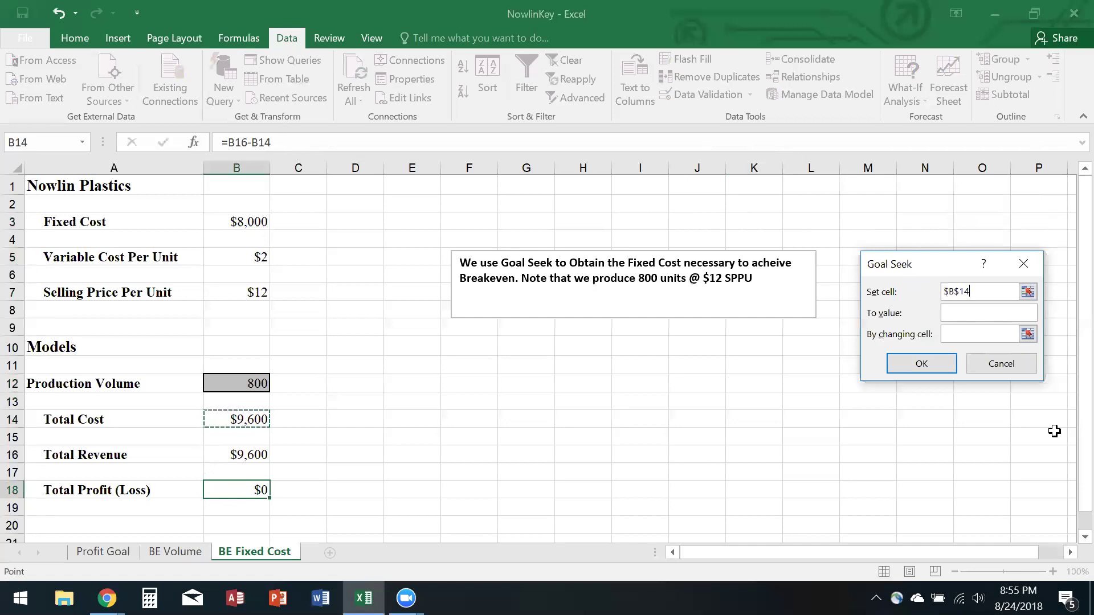
pyautogui.click(1017, 362)
# Check the Total Profit (Loss), Total Cost and Total Revenue formulas and the Production Volume on the BE Fixed Cost sheet
pyautogui.click(284, 143)
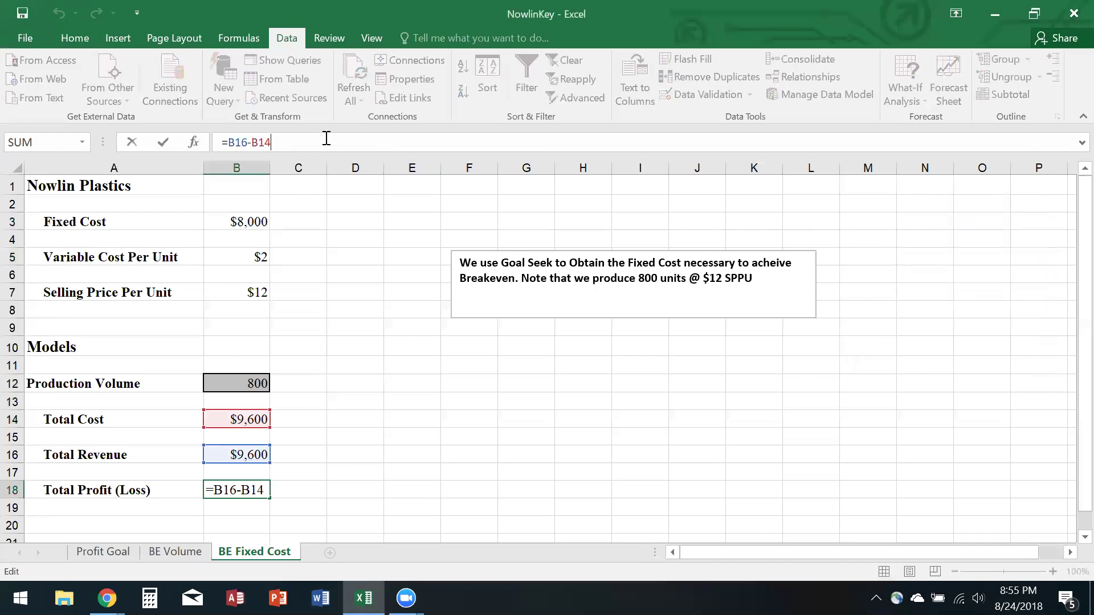
pyautogui.click(321, 419)
pyautogui.click(256, 418)
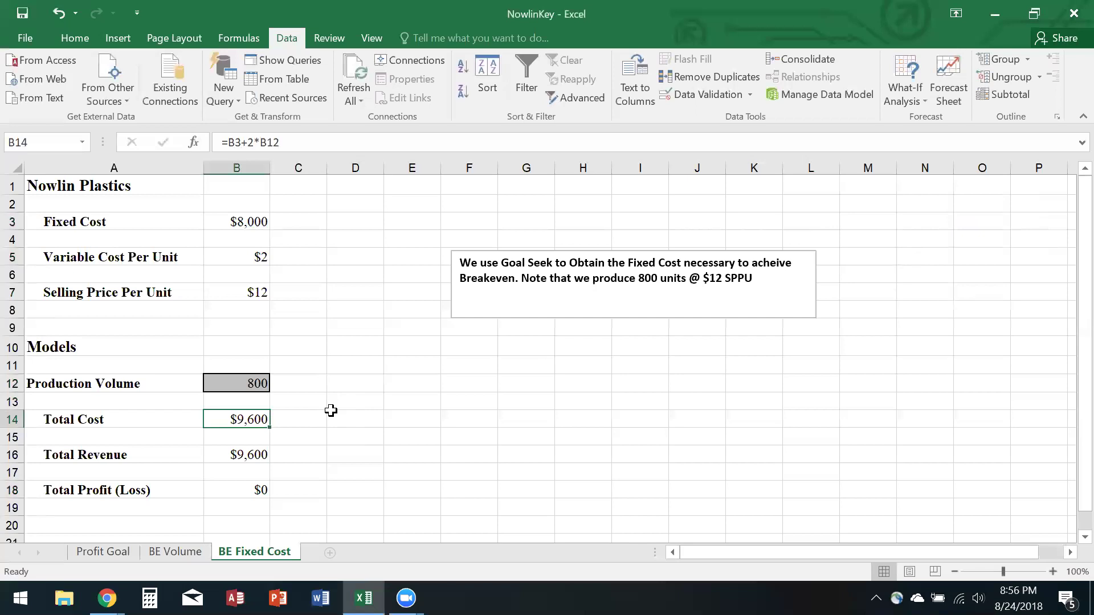
pyautogui.click(219, 459)
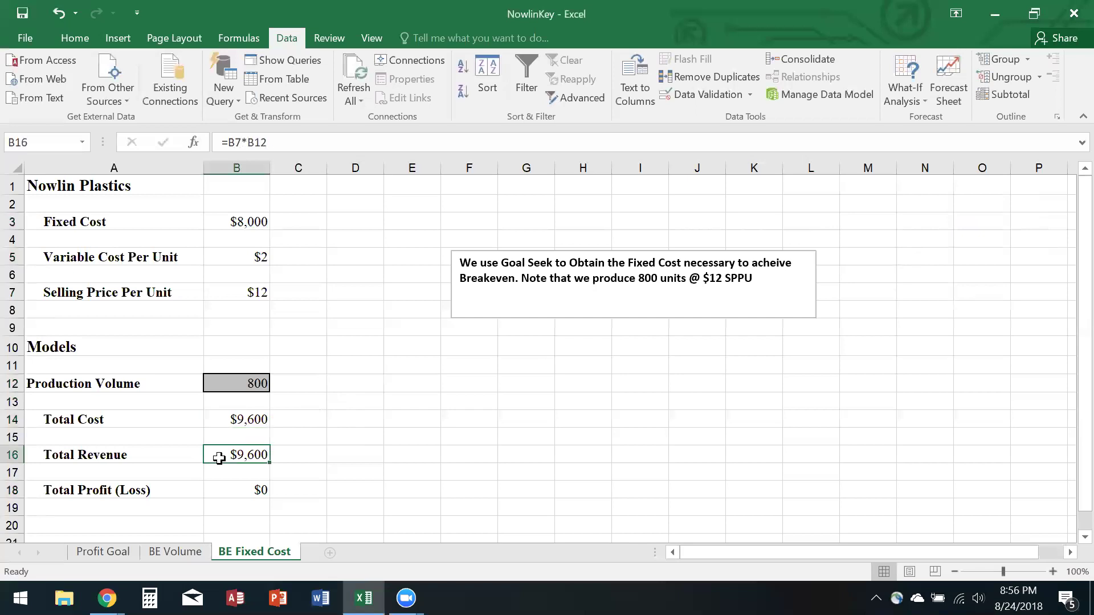
pyautogui.click(241, 494)
pyautogui.click(231, 380)
# Use Goal Seek to set Total Profit (Loss) in B18 to 0 by changing Fixed Cost in B3, and accept the solution
pyautogui.click(920, 93)
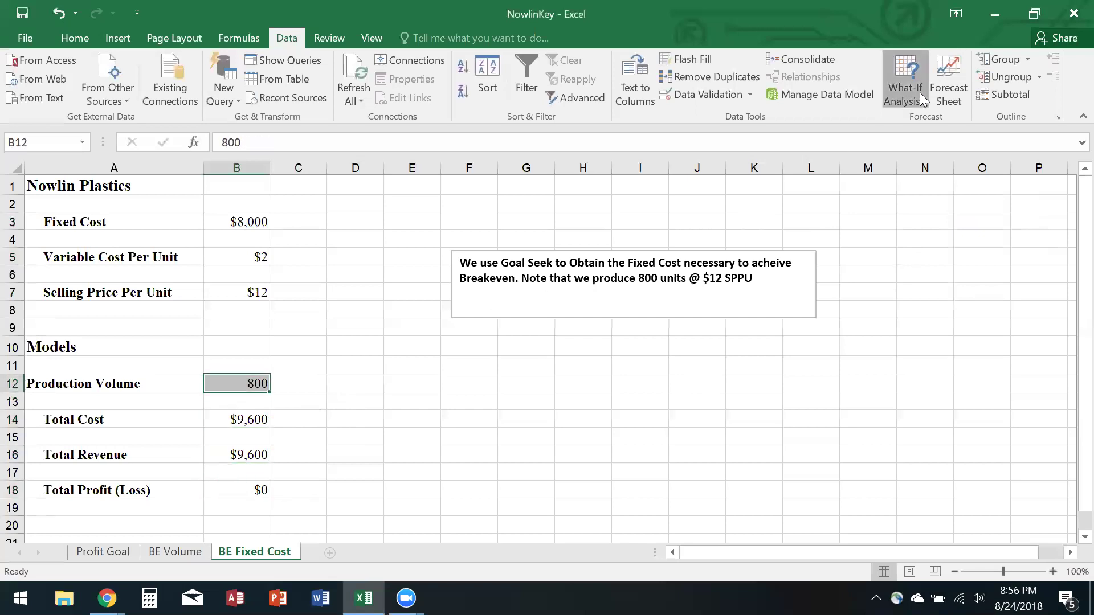
pyautogui.click(934, 137)
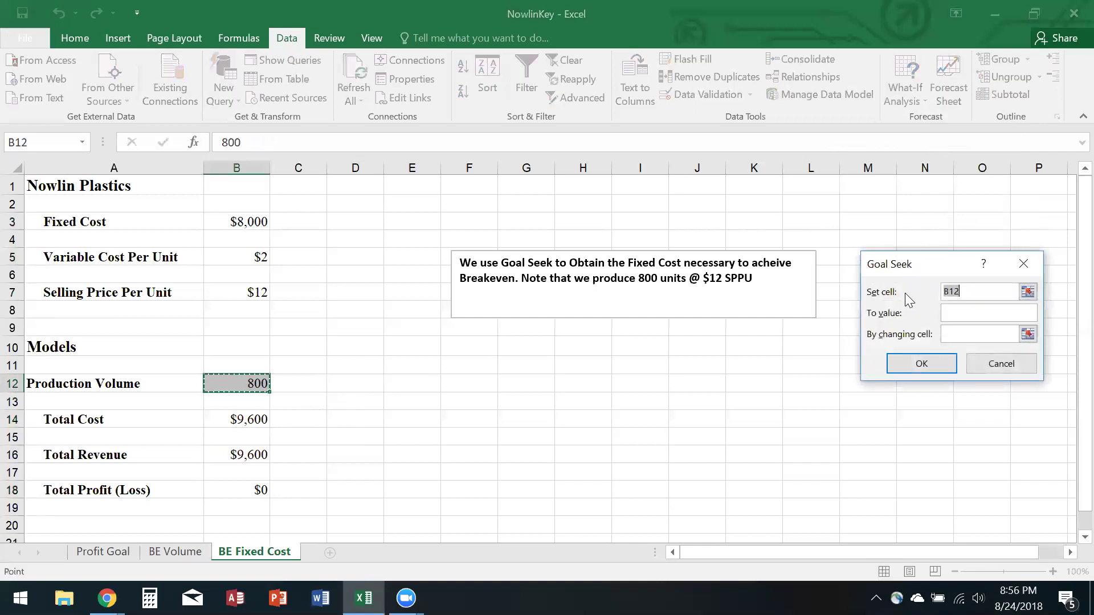
pyautogui.click(1027, 293)
pyautogui.click(220, 484)
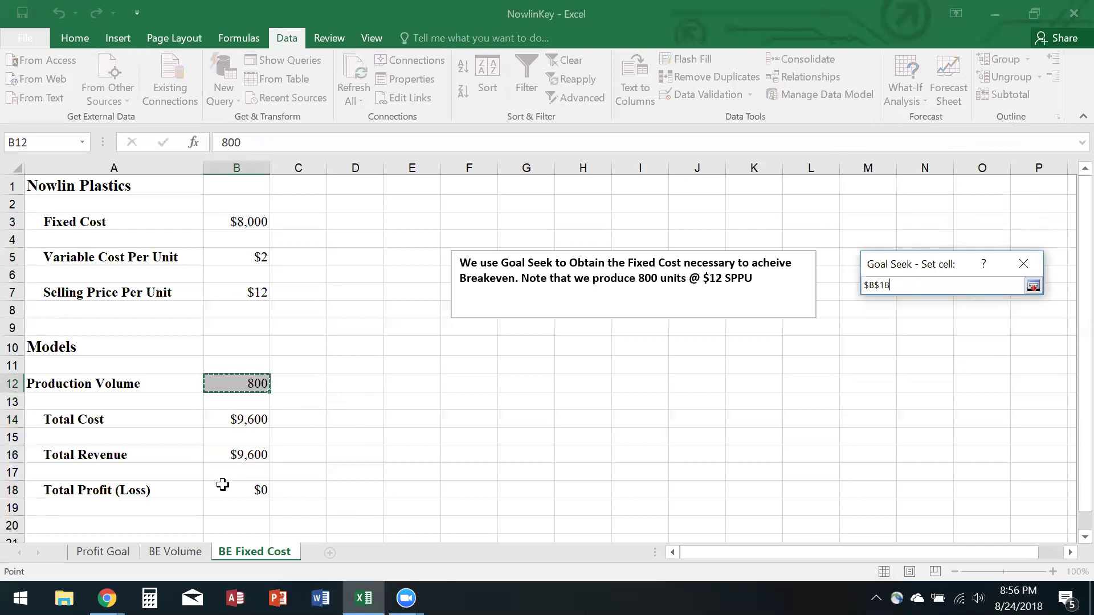
pyautogui.click(1036, 285)
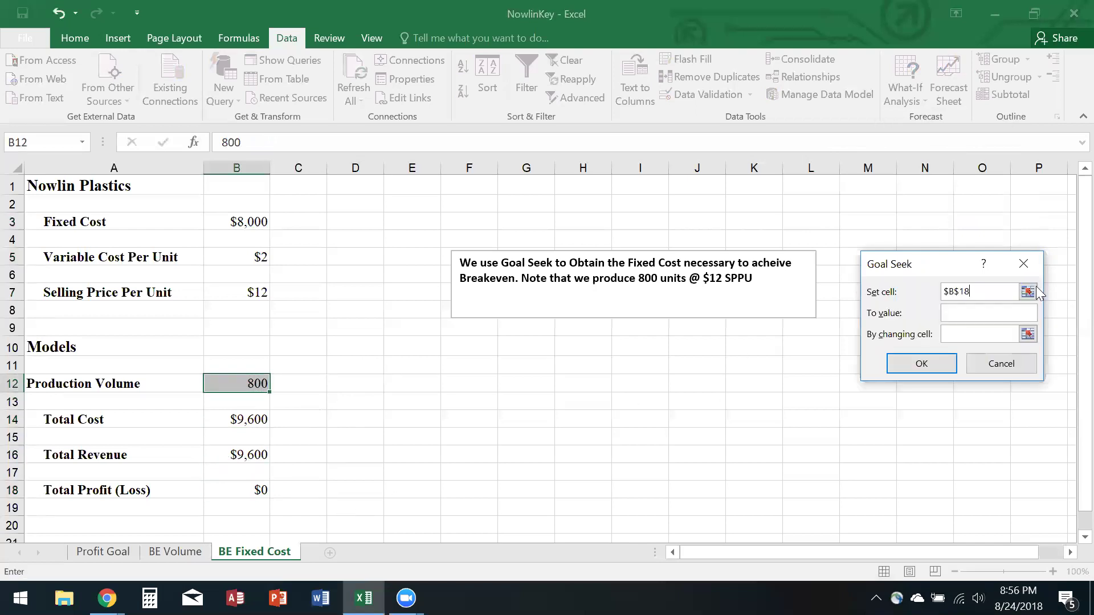
pyautogui.click(970, 318)
pyautogui.write('0')
pyautogui.click(1029, 336)
pyautogui.click(241, 222)
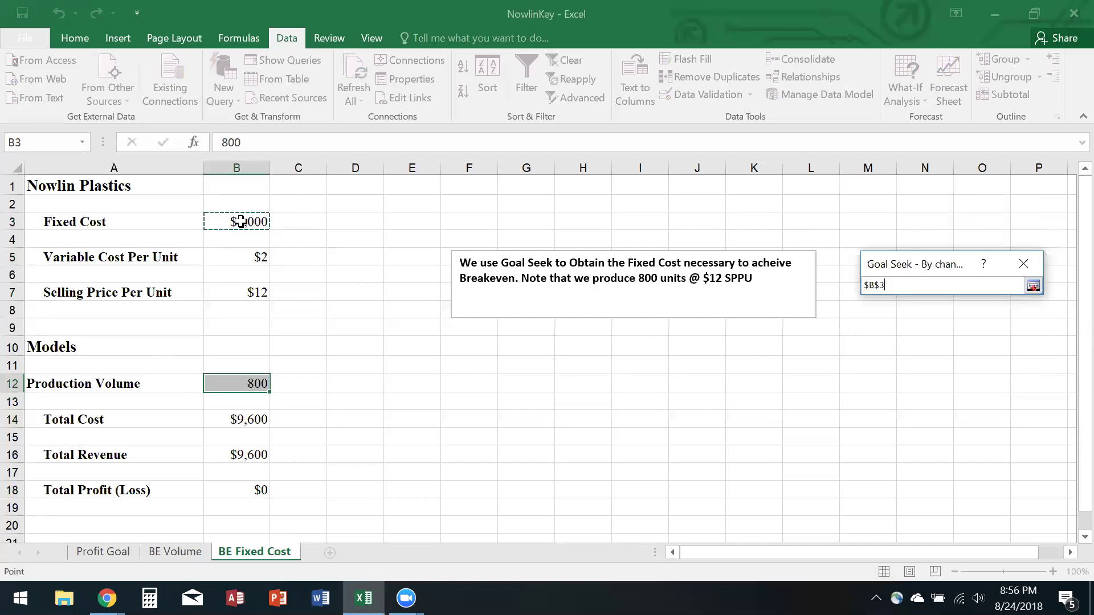
pyautogui.click(1034, 286)
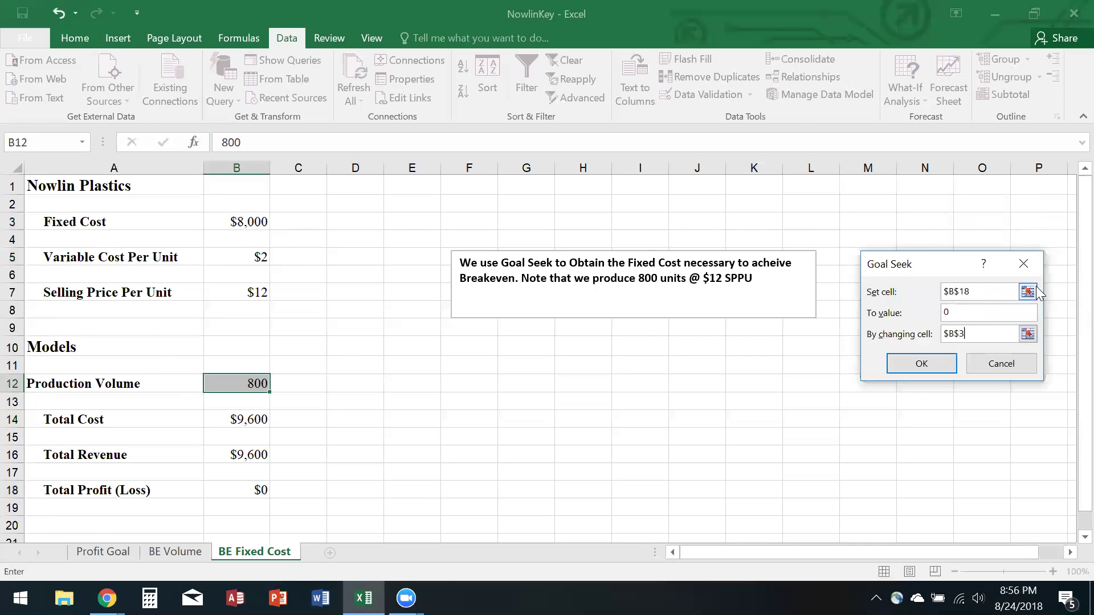
pyautogui.click(918, 370)
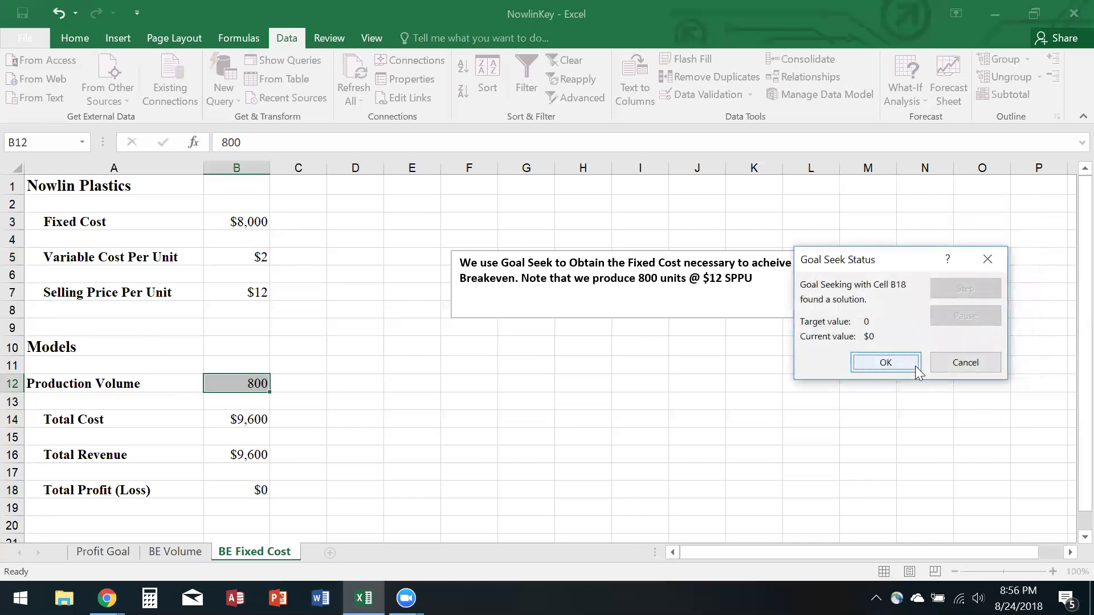
pyautogui.click(895, 368)
# Close the NowlinKey workbook without saving its changes and move its desktop icon closer to the middle of the desktop
pyautogui.click(287, 472)
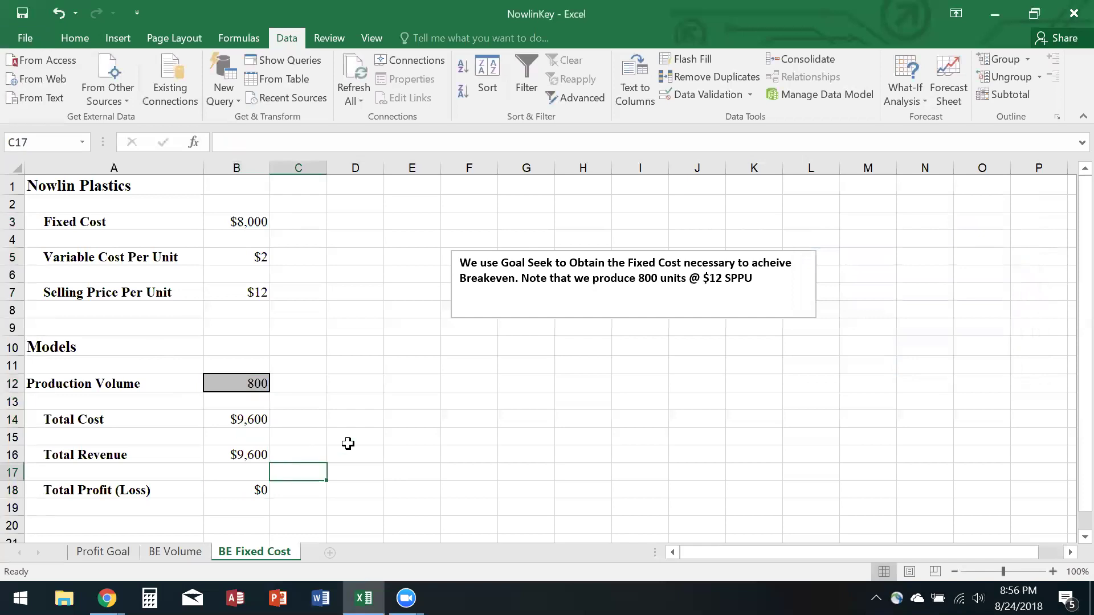
pyautogui.click(438, 426)
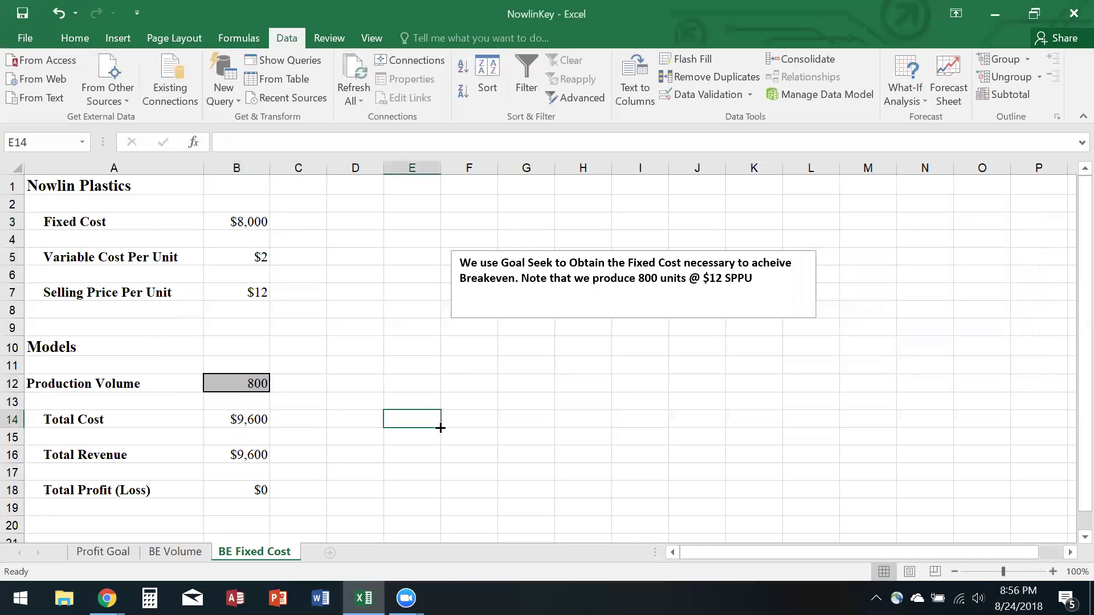
pyautogui.click(1072, 15)
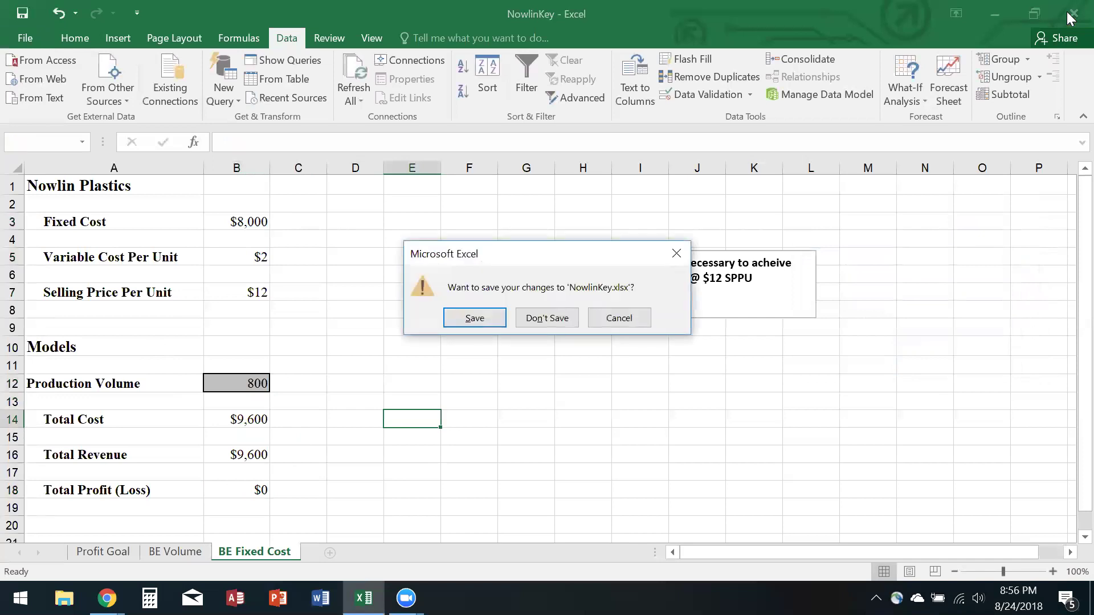
pyautogui.click(547, 318)
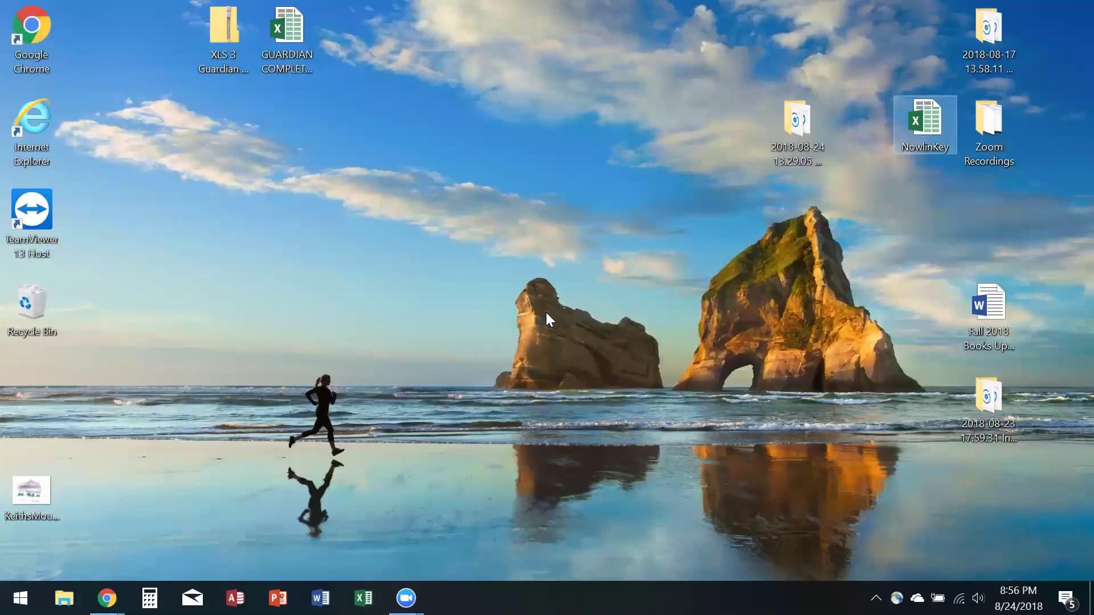
pyautogui.moveTo(914, 115); pyautogui.dragTo(566, 229)
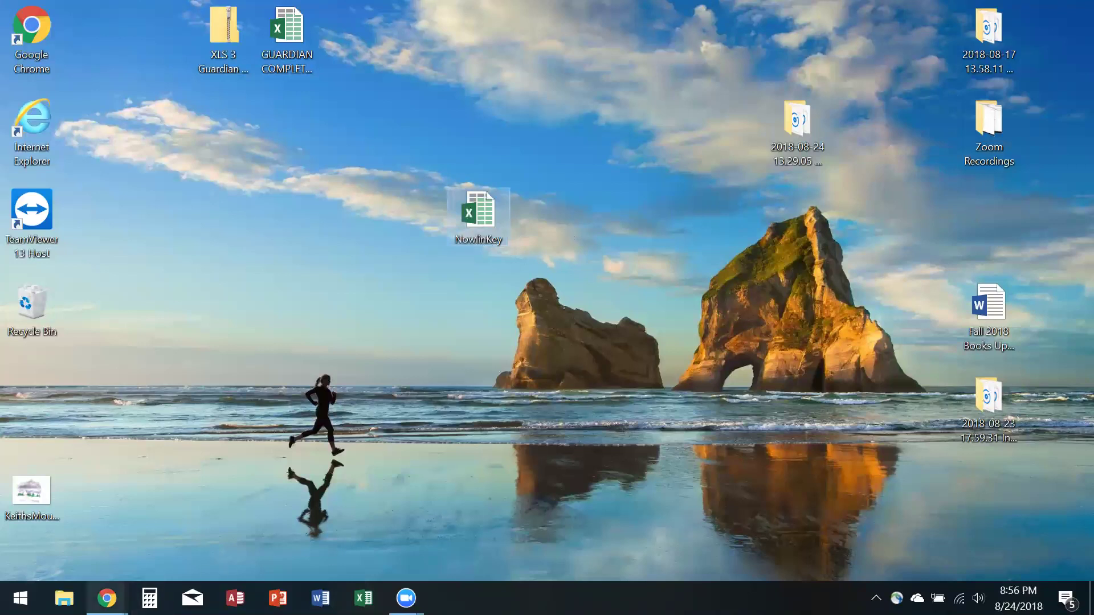
# Switch to the course Files page in Chrome and close the NowlinKey.xlsx preview
pyautogui.moveTo(106, 599)
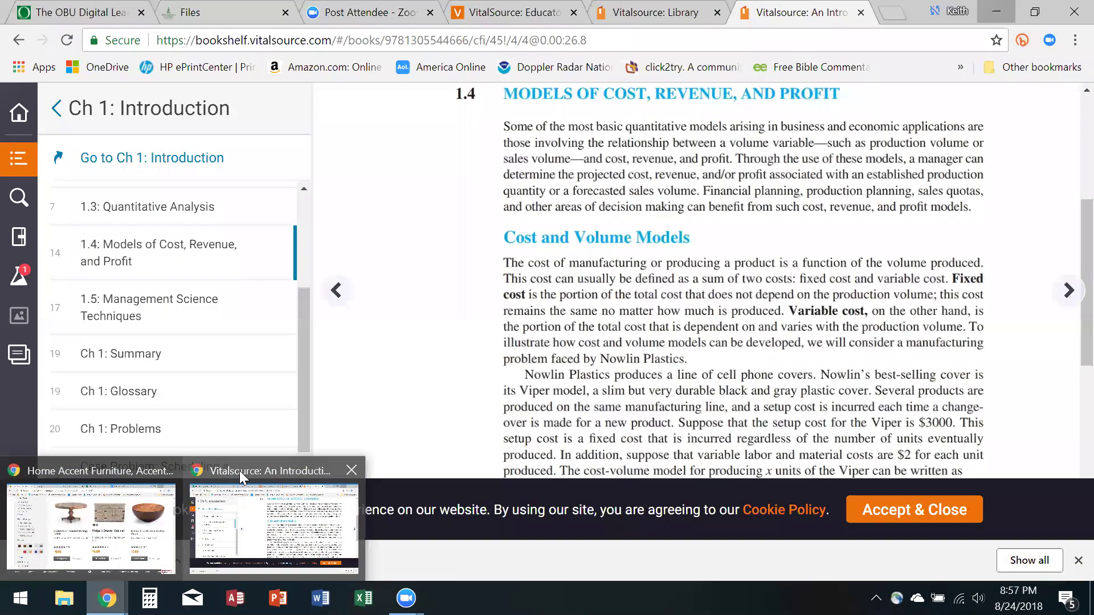
pyautogui.click(239, 471)
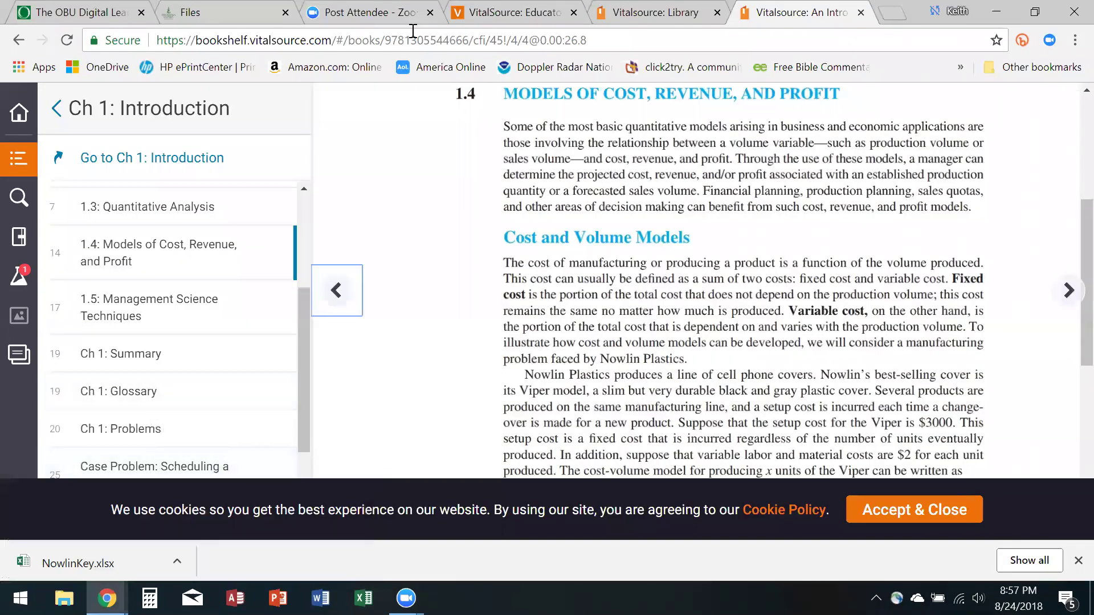
pyautogui.click(218, 12)
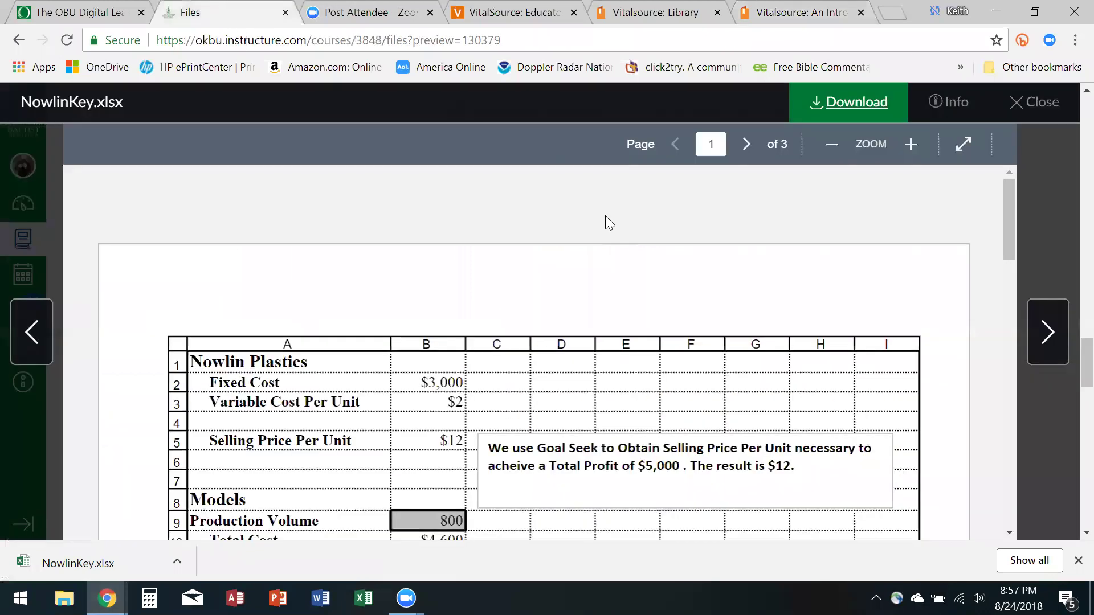
pyautogui.click(1023, 104)
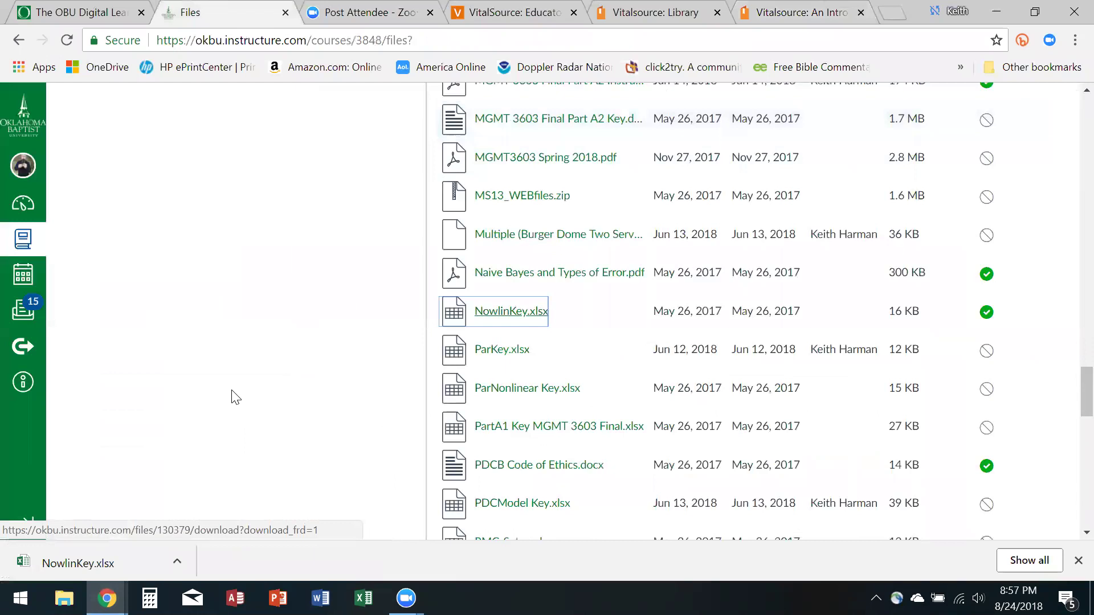
# Open the Modules page of the Intro To Management Science course and review the Module 1 assignments and Nowlin Plastics items
pyautogui.scroll(2, 236, 397)
pyautogui.scroll(20, 236, 397)
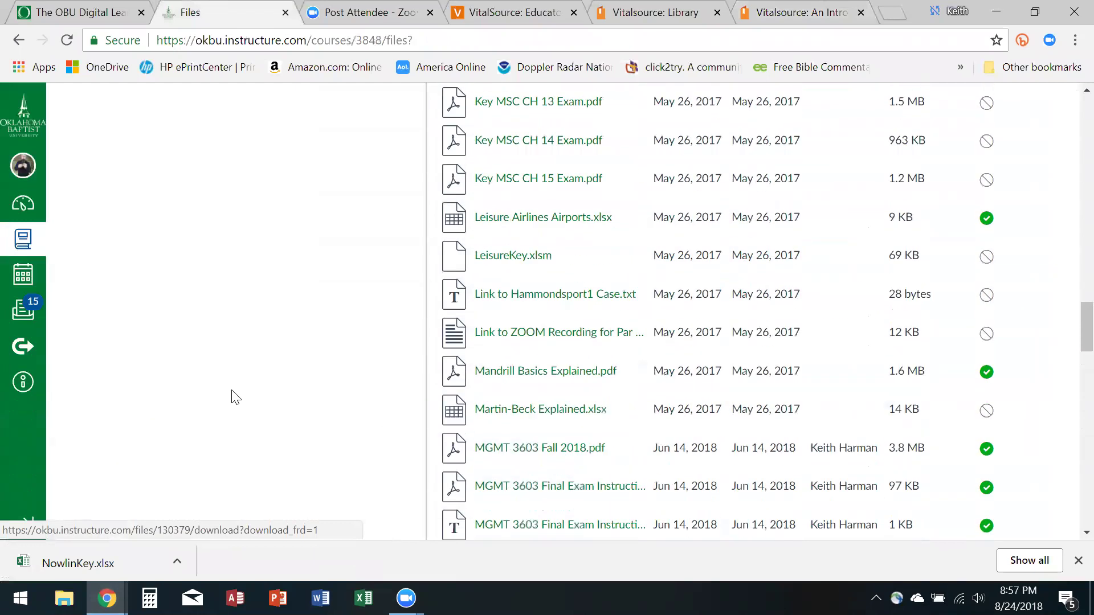
pyautogui.scroll(10, 236, 397)
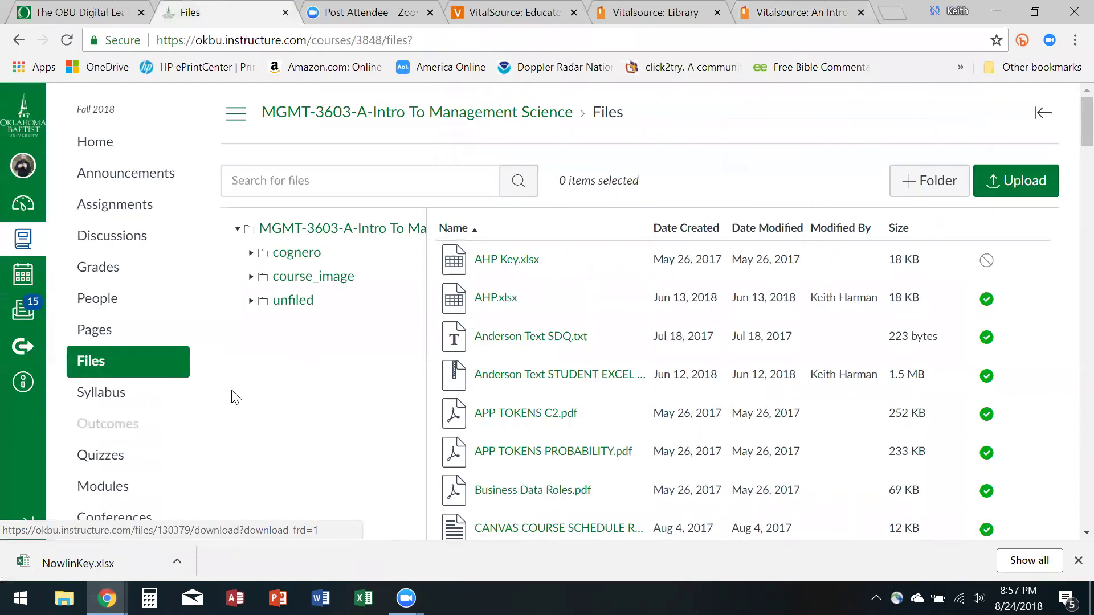
pyautogui.click(110, 485)
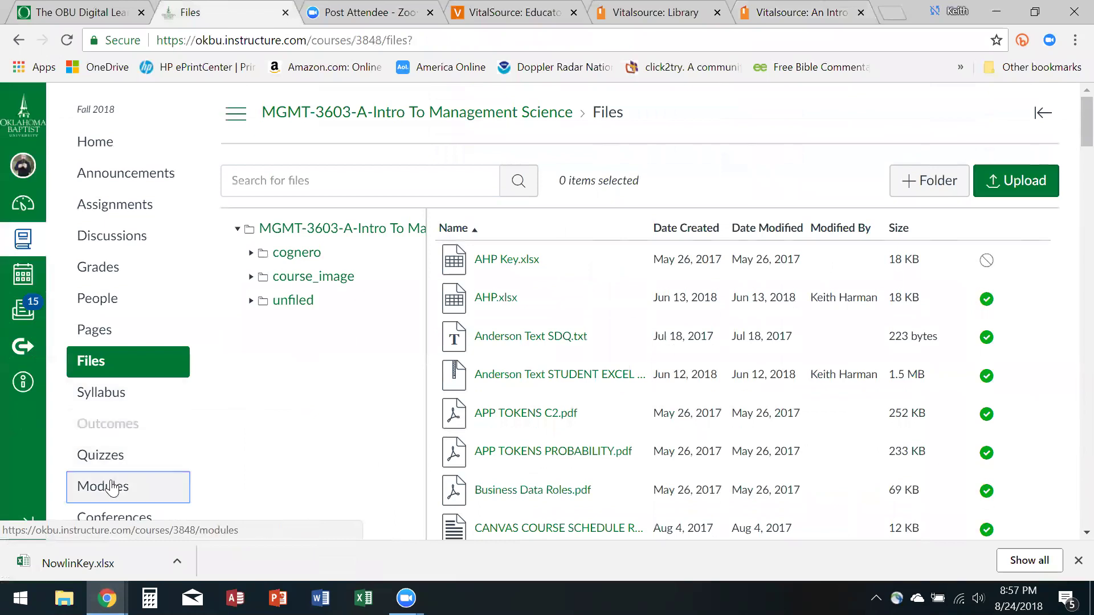
pyautogui.scroll(-5, 309, 435)
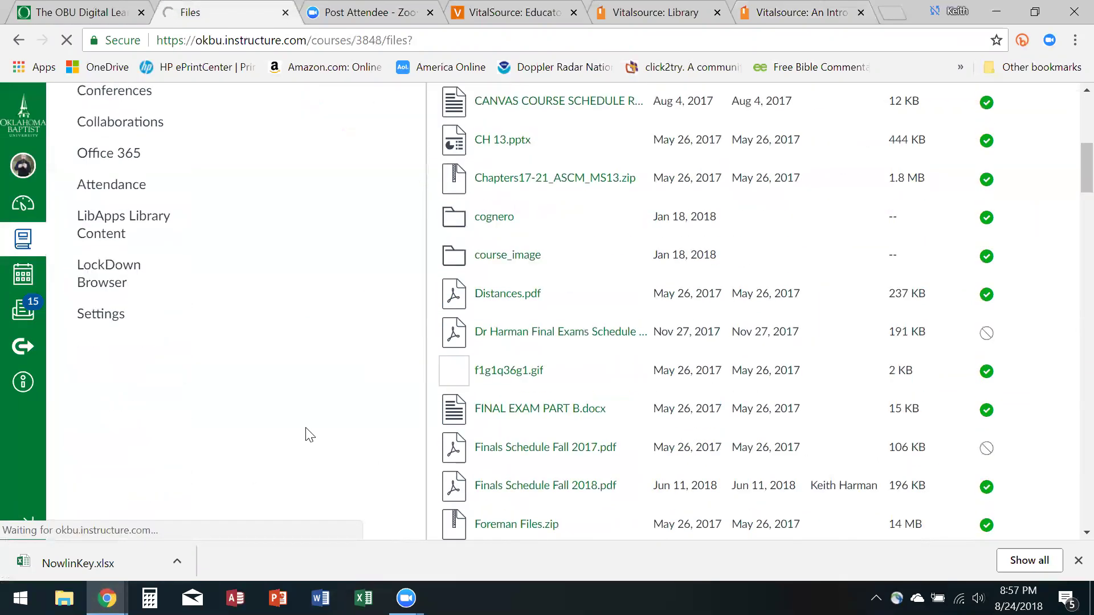
pyautogui.scroll(-8, 307, 427)
pyautogui.scroll(-15, 318, 401)
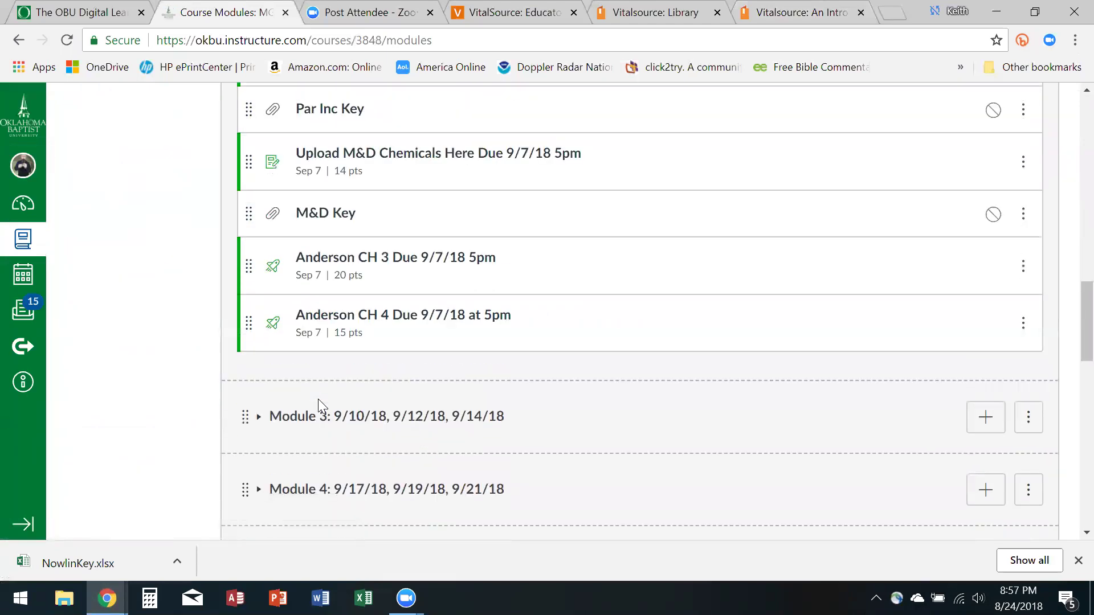
pyautogui.scroll(15, 400, 304)
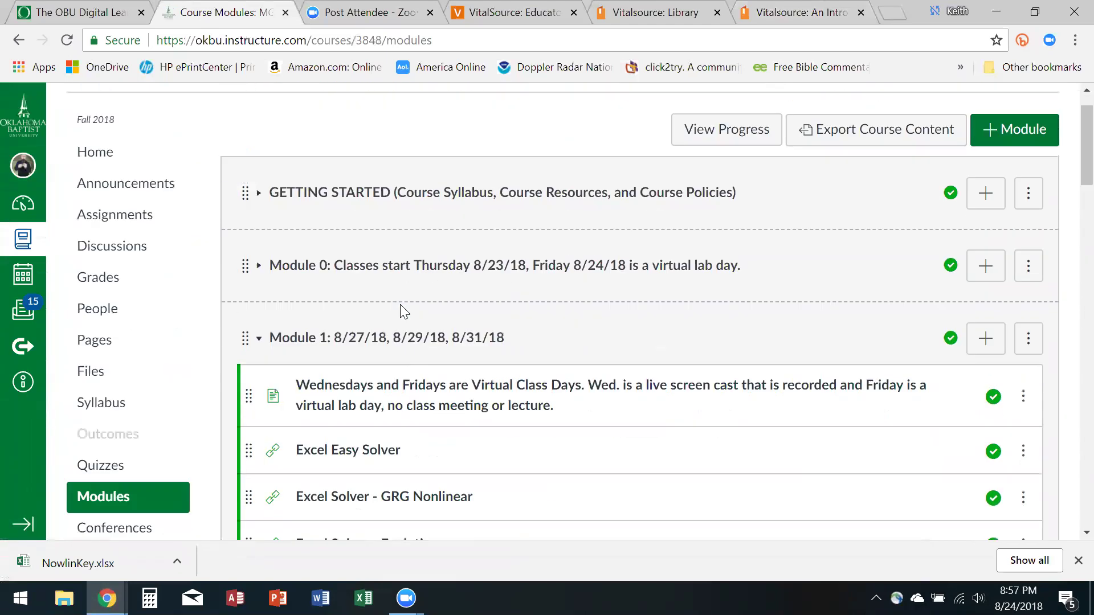
pyautogui.scroll(-8, 402, 305)
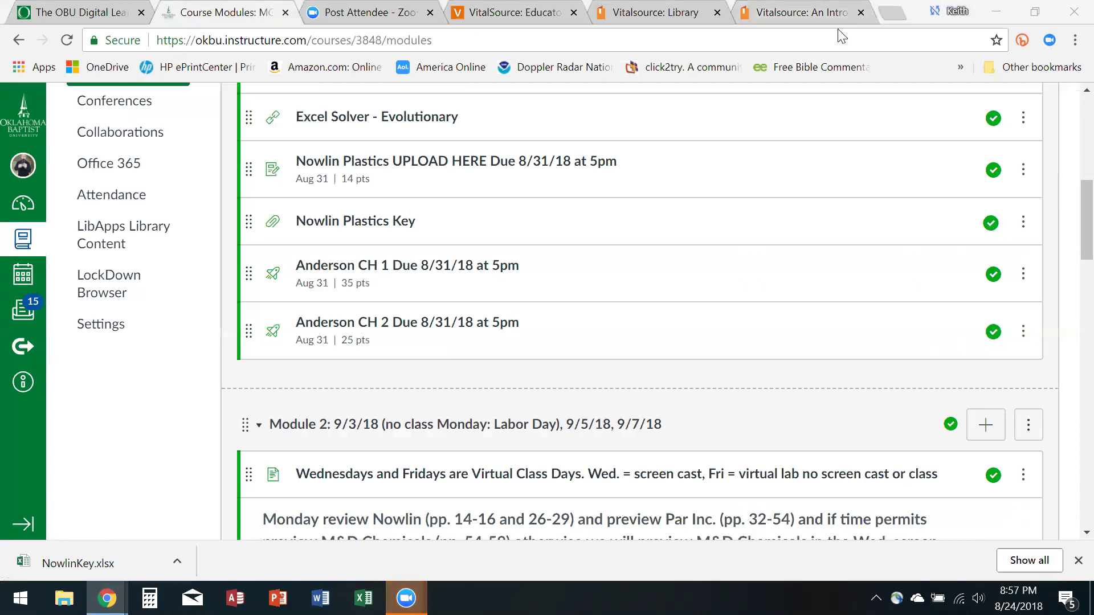
# Go back to section 1.4 of the VitalSource textbook and turn to page 15 on Revenue and Volume Models
pyautogui.click(802, 11)
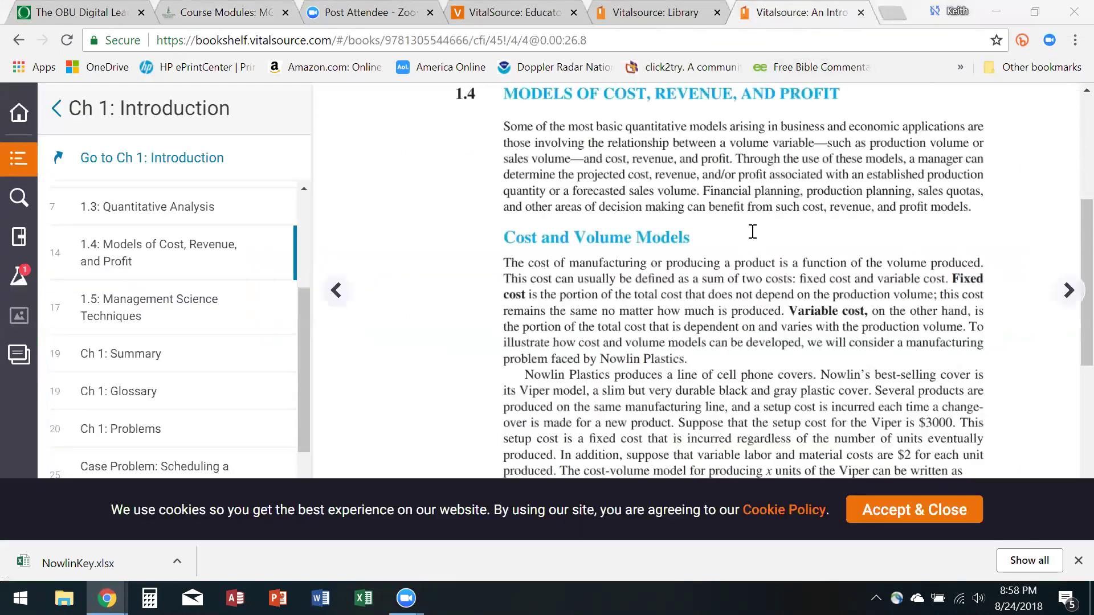
pyautogui.click(1067, 290)
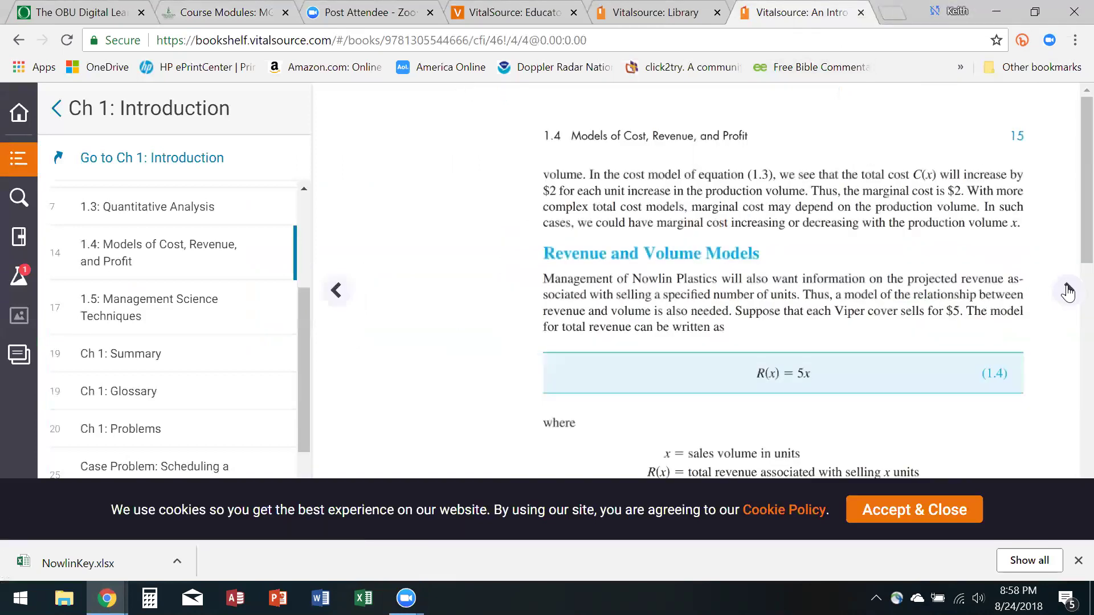